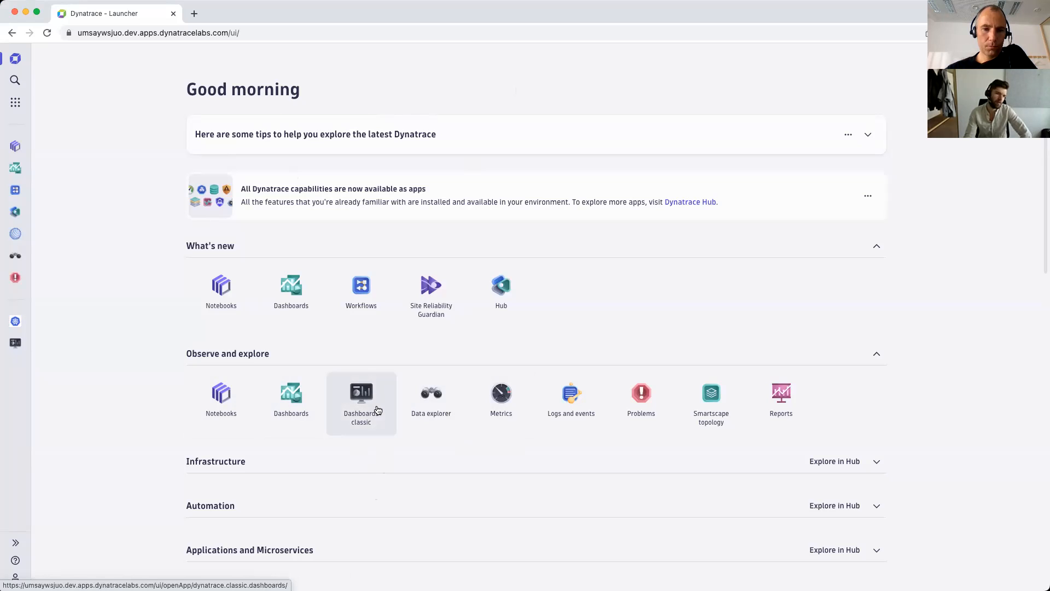
# Open the Data explorer from the launcher's Observe and explore section
pyautogui.click(428, 401)
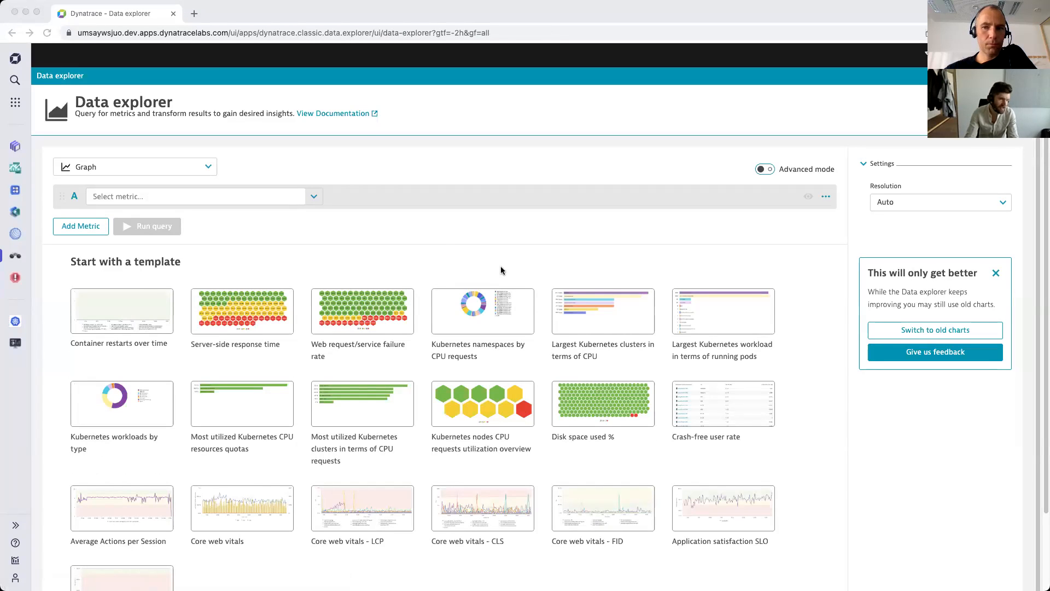
pyautogui.click(446, 234)
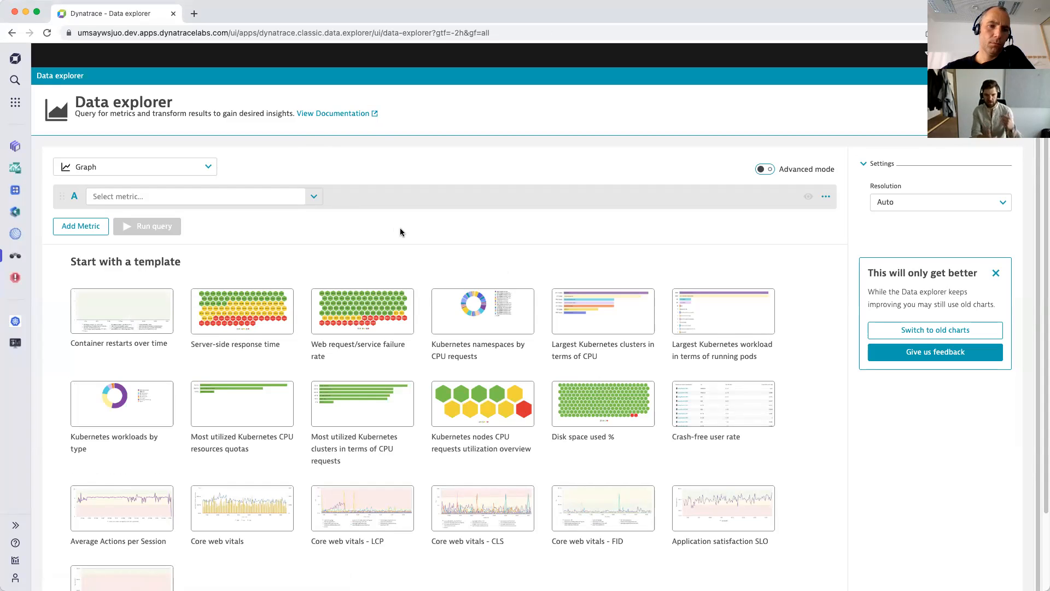
pyautogui.rightClick(379, 154)
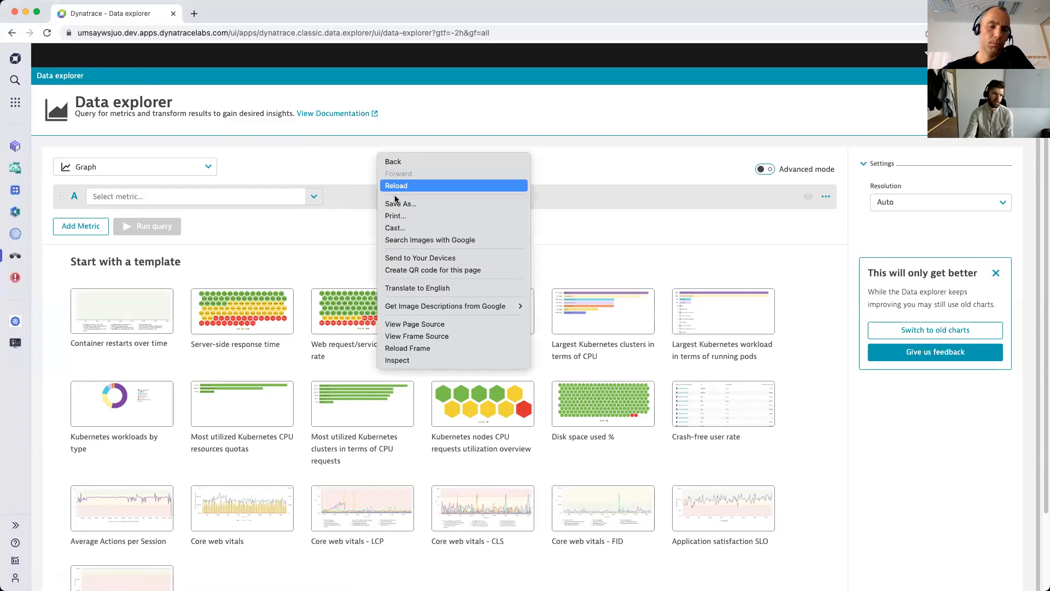
pyautogui.click(416, 141)
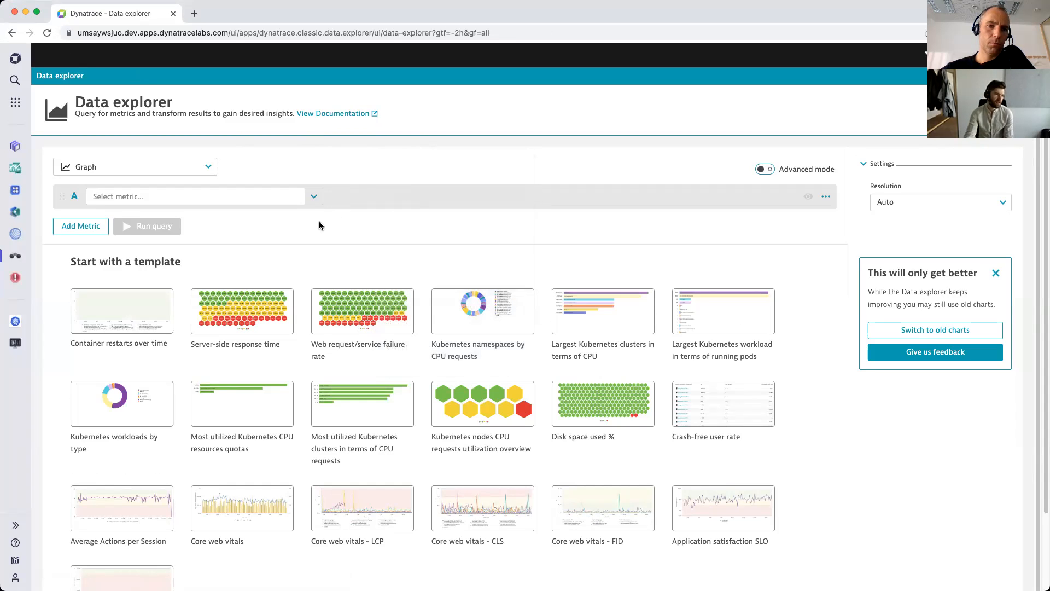
# Look through the available metrics, then load the Average Actions per Session template
pyautogui.click(314, 196)
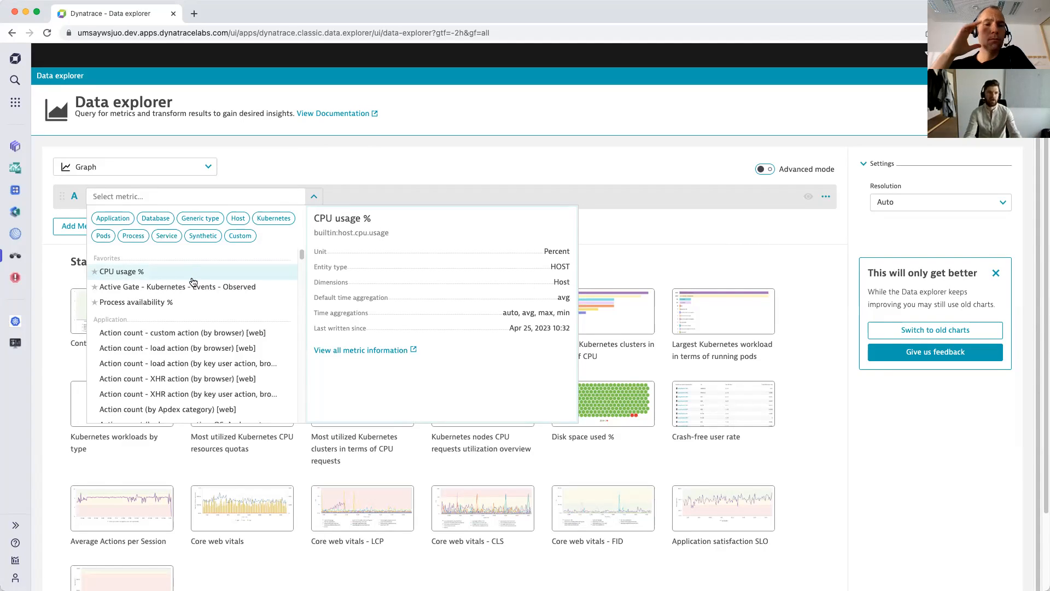
pyautogui.click(353, 160)
pyautogui.scroll(-1, 340, 418)
pyautogui.click(130, 497)
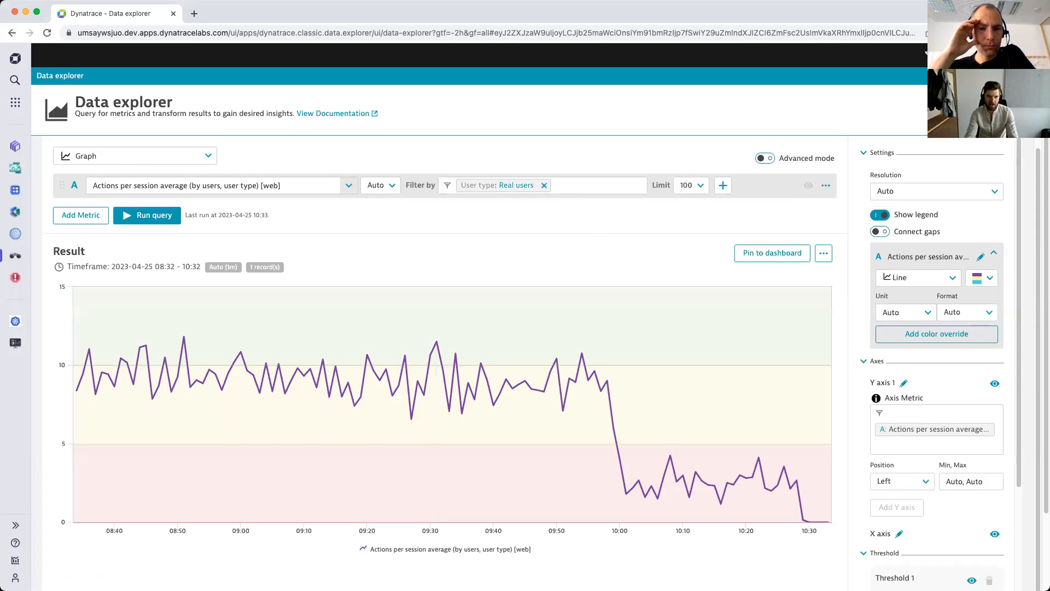
# Clear the green, yellow and red values of Threshold 1 for the actions per session chart
pyautogui.scroll(-3, 936, 527)
pyautogui.moveTo(942, 453); pyautogui.dragTo(891, 451)
pyautogui.press('BackSpace')
pyautogui.click(938, 479)
pyautogui.press('BackSpace')
pyautogui.click(928, 499)
pyautogui.press('BackSpace')
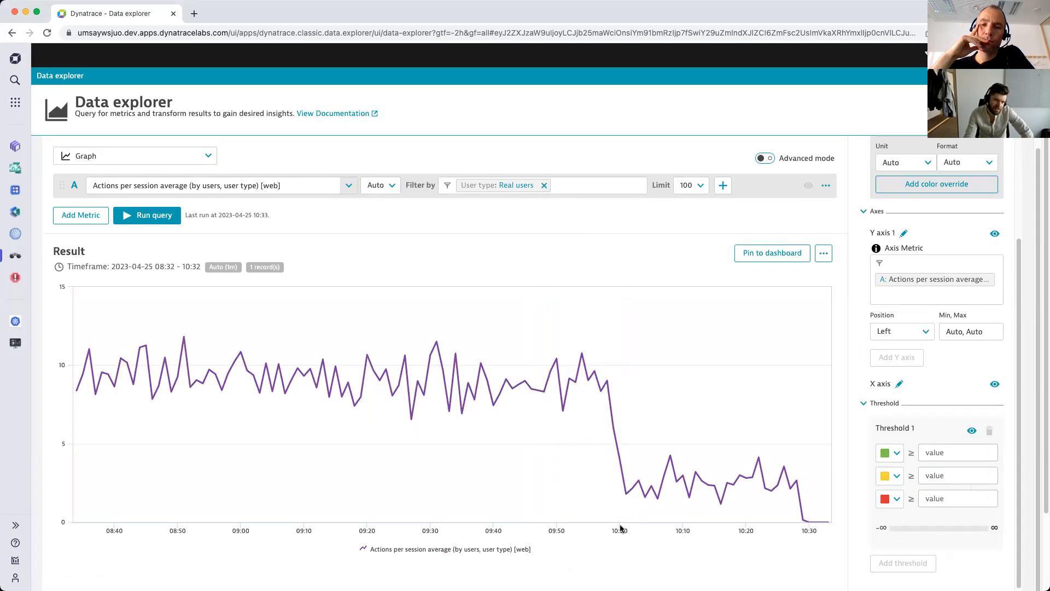
# Add a baseline to the actions per session series, starting from its data point at 10:00
pyautogui.click(626, 495)
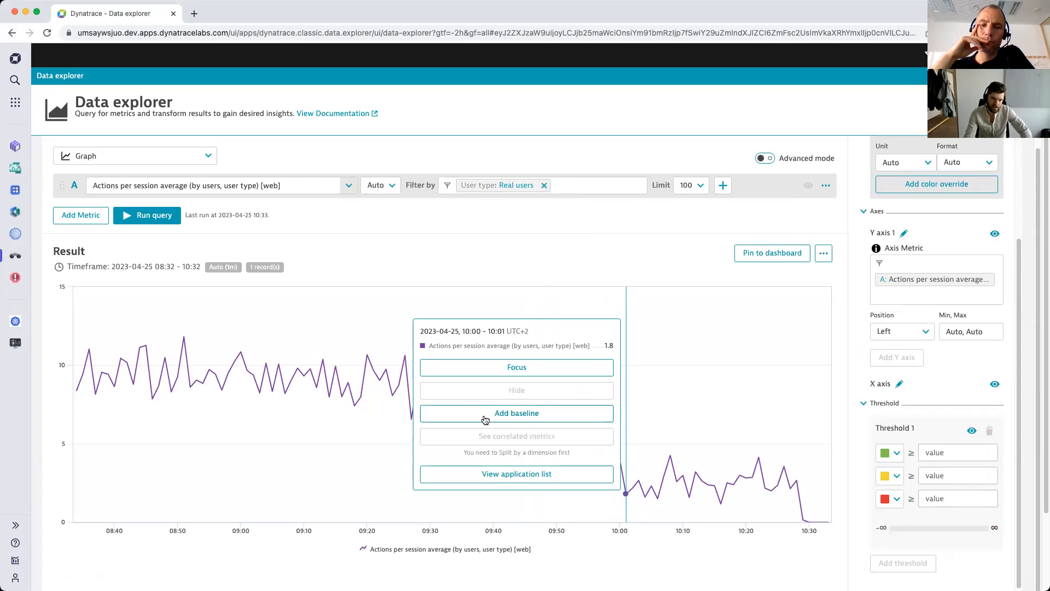
pyautogui.click(522, 420)
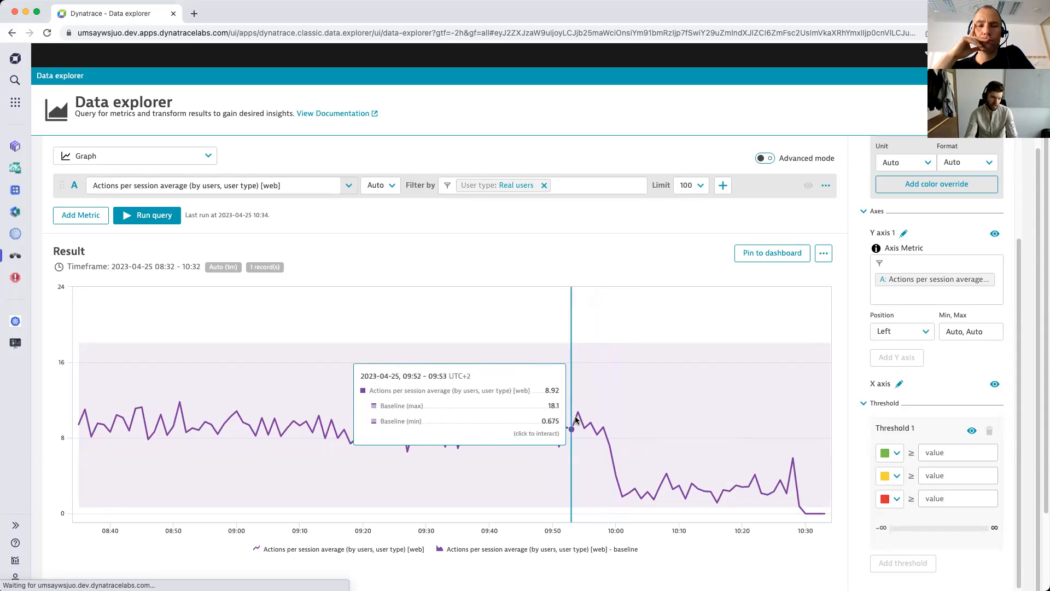
pyautogui.click(577, 419)
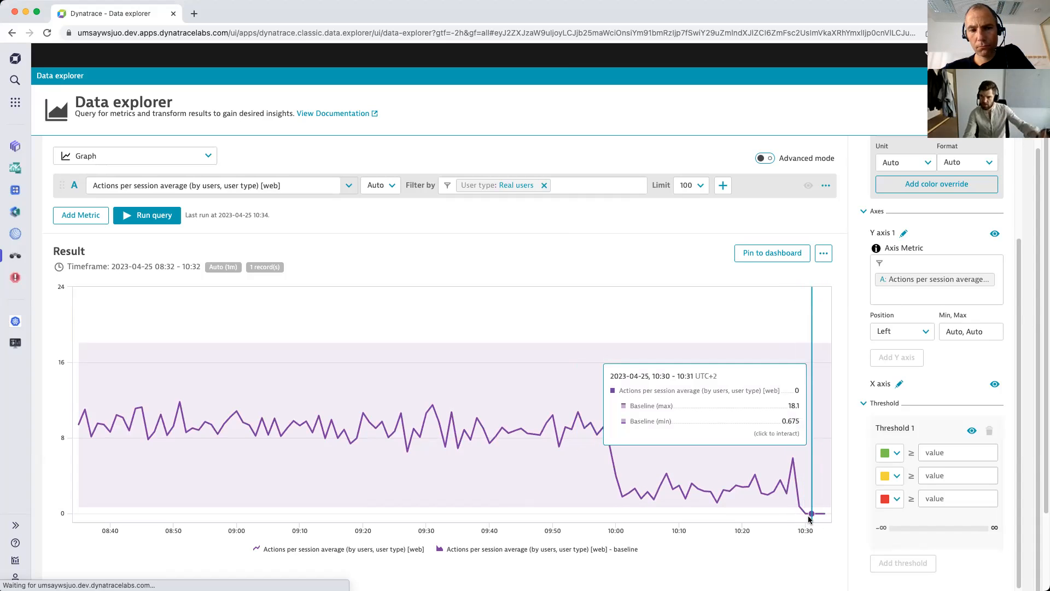
# Examine the baseline limits and measured values at the data points around 10:27 and 10:28
pyautogui.click(794, 515)
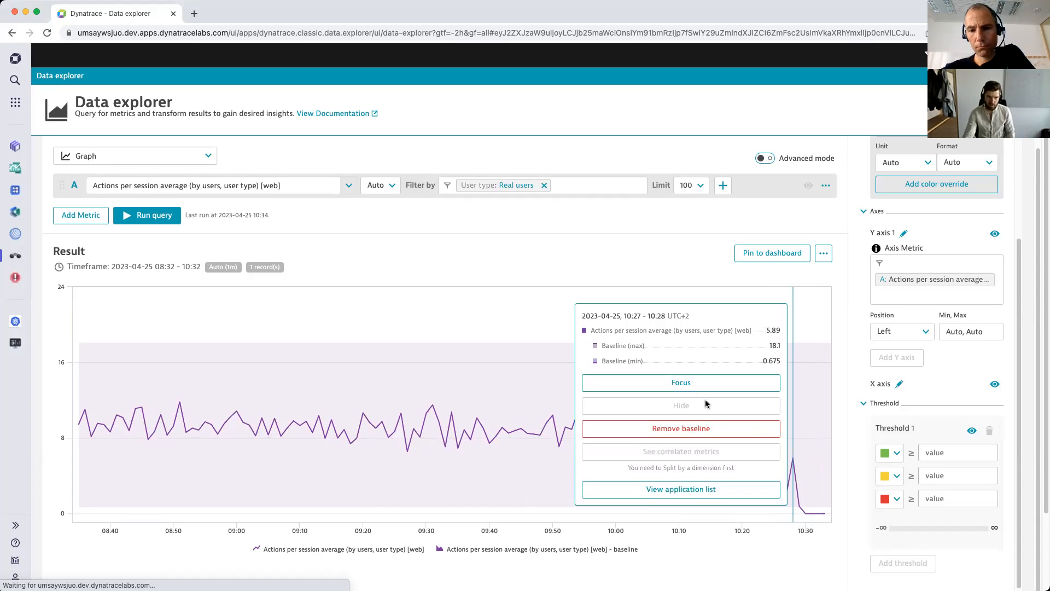
pyautogui.click(466, 461)
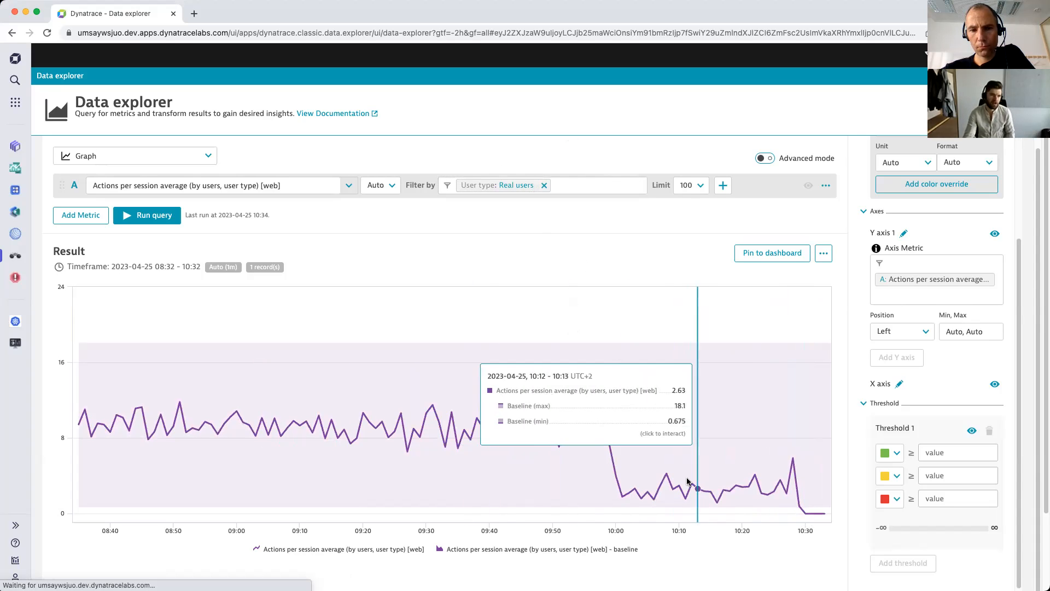
pyautogui.click(798, 505)
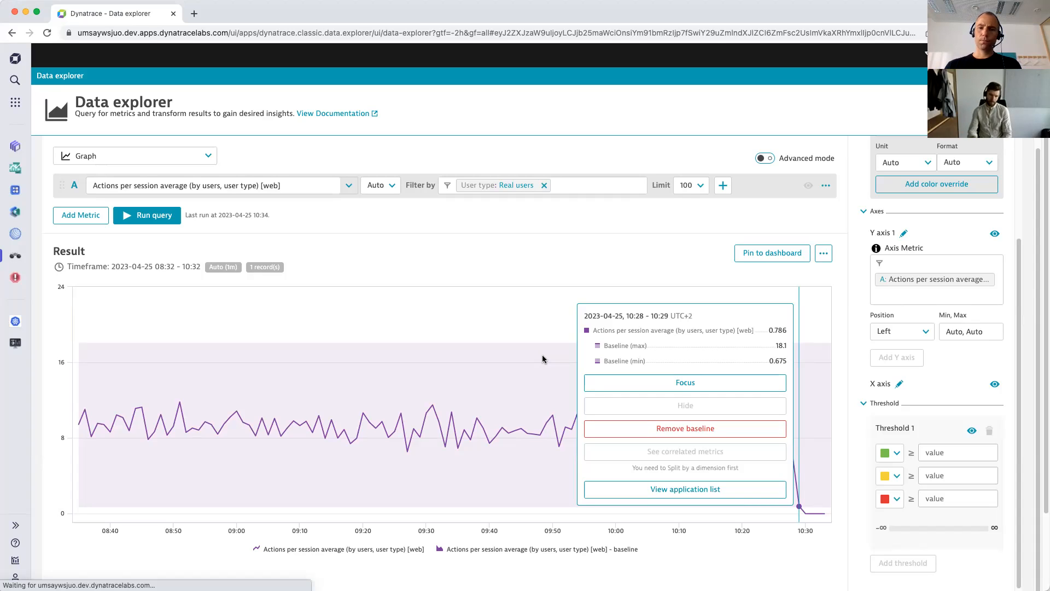
pyautogui.click(532, 292)
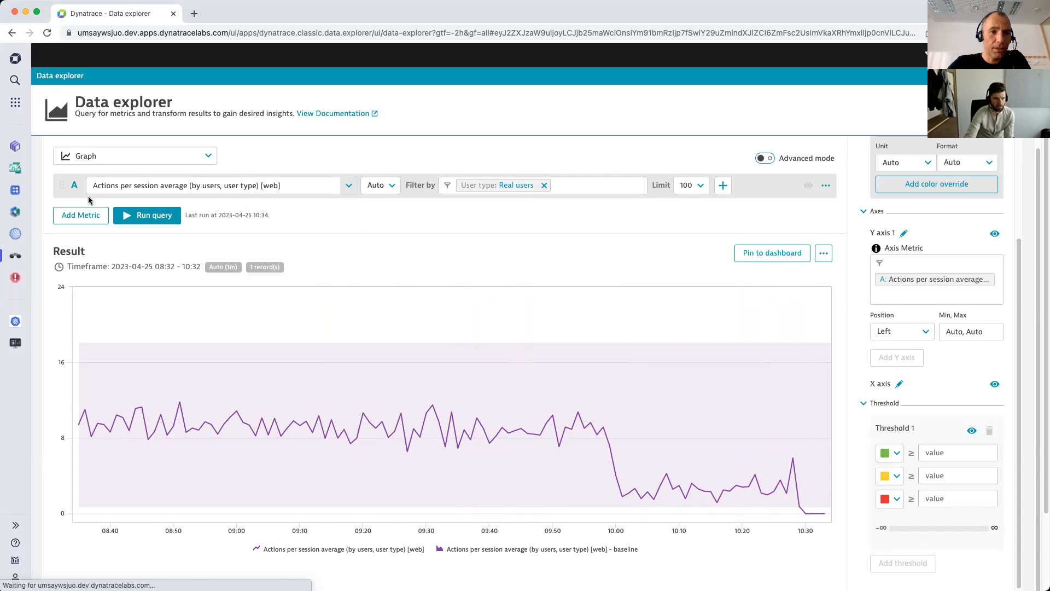
# Reset the Data explorer to its template overview and load the Server-side response time template
pyautogui.click(57, 76)
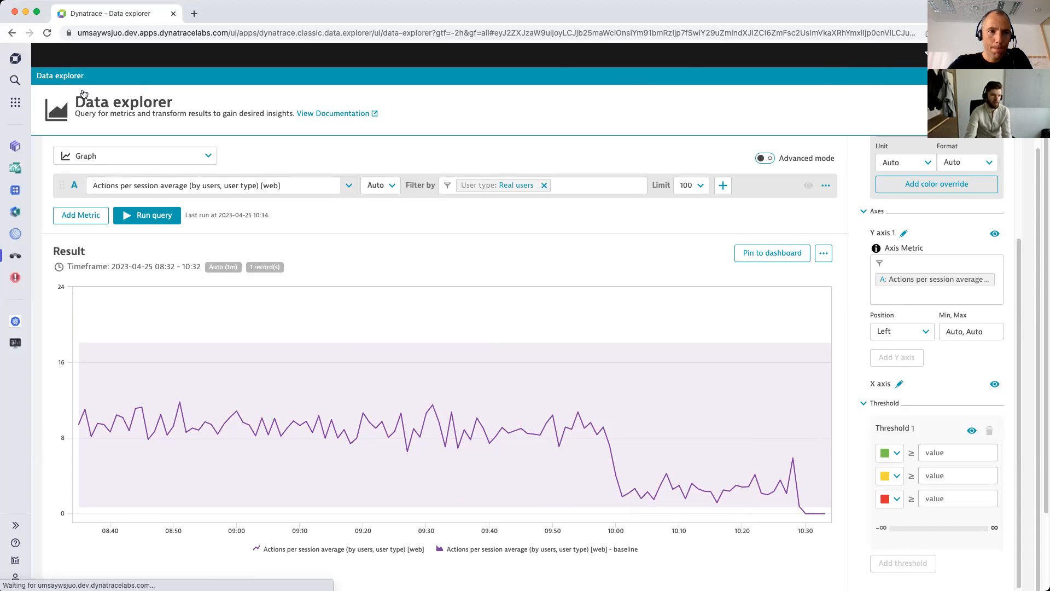
pyautogui.click(66, 79)
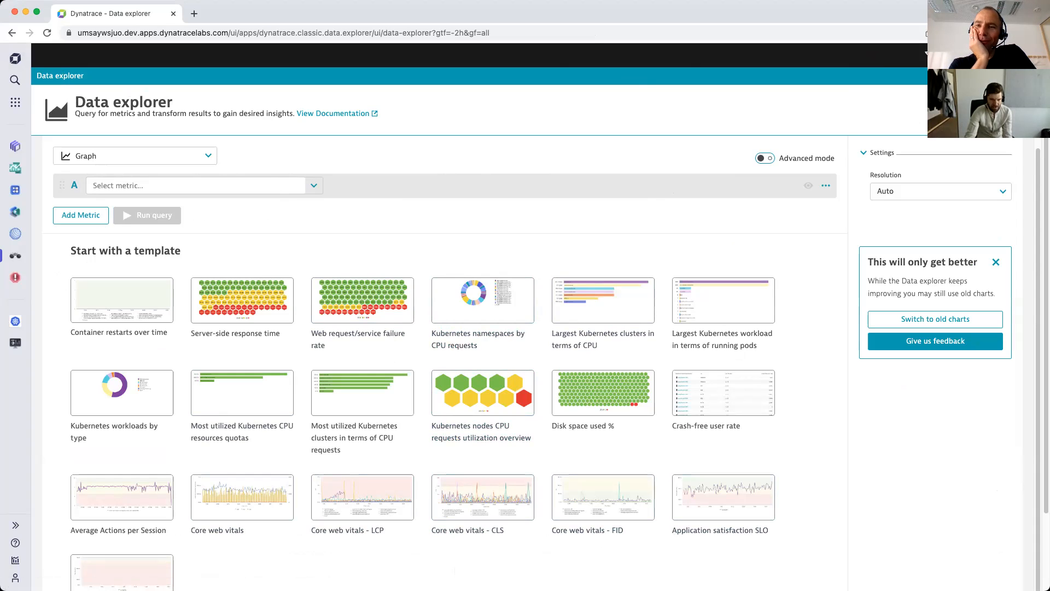
pyautogui.scroll(-2, 265, 565)
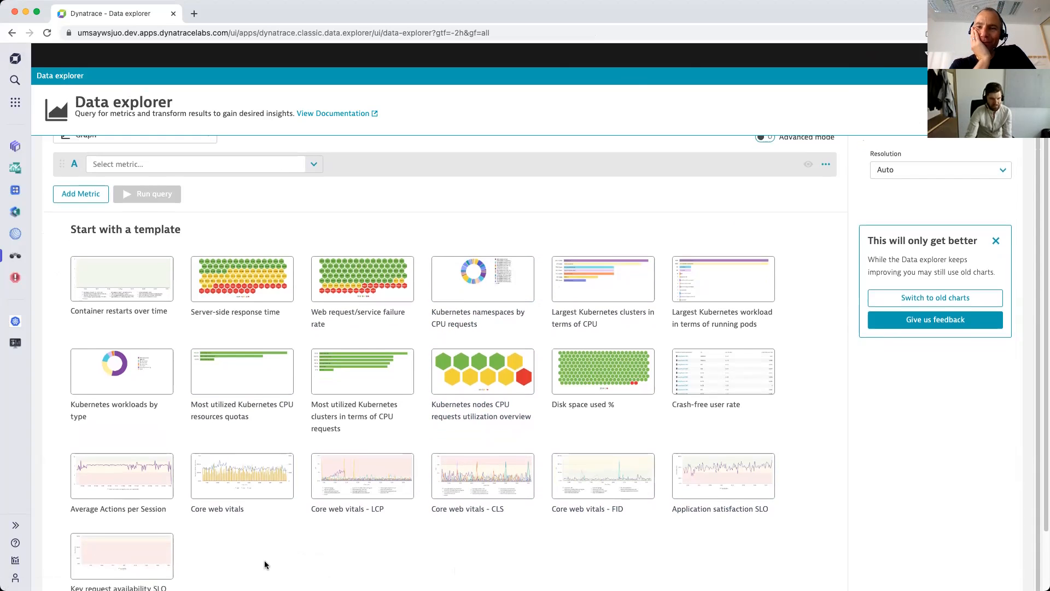
pyautogui.scroll(1, 258, 538)
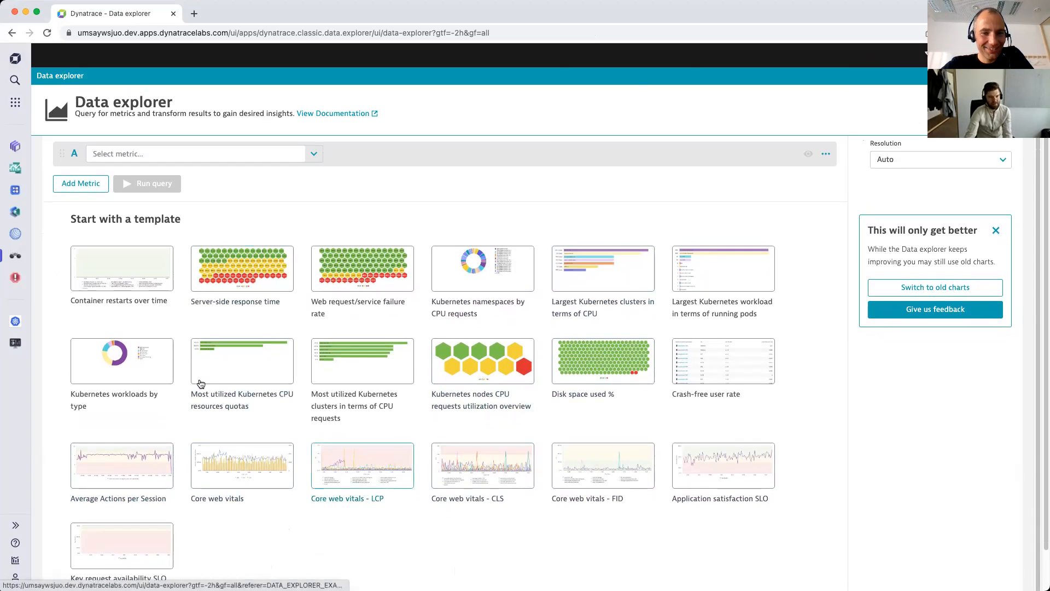
pyautogui.scroll(3, 337, 402)
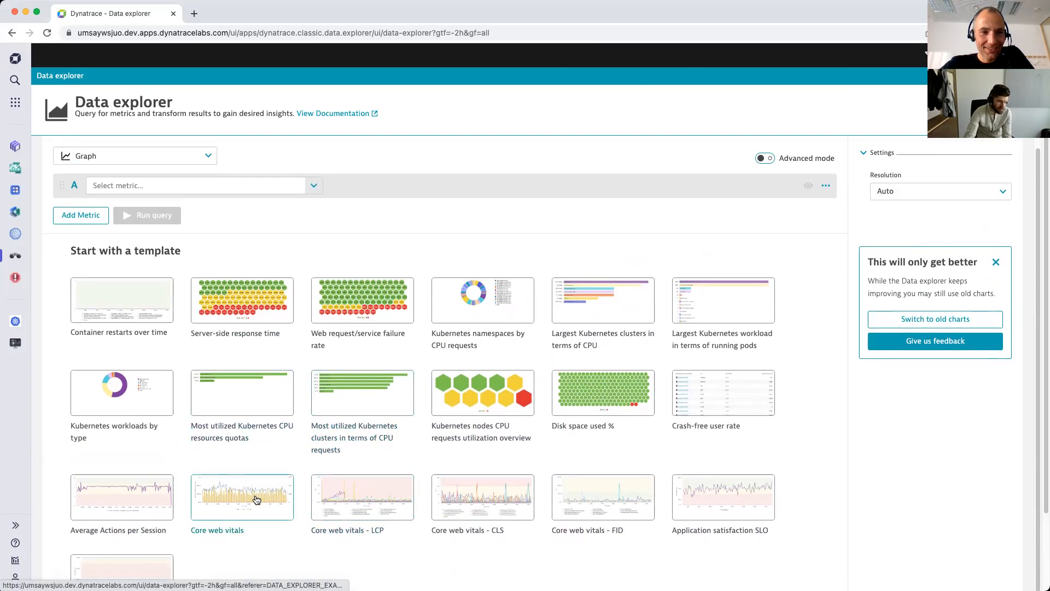
pyautogui.scroll(-3, 296, 561)
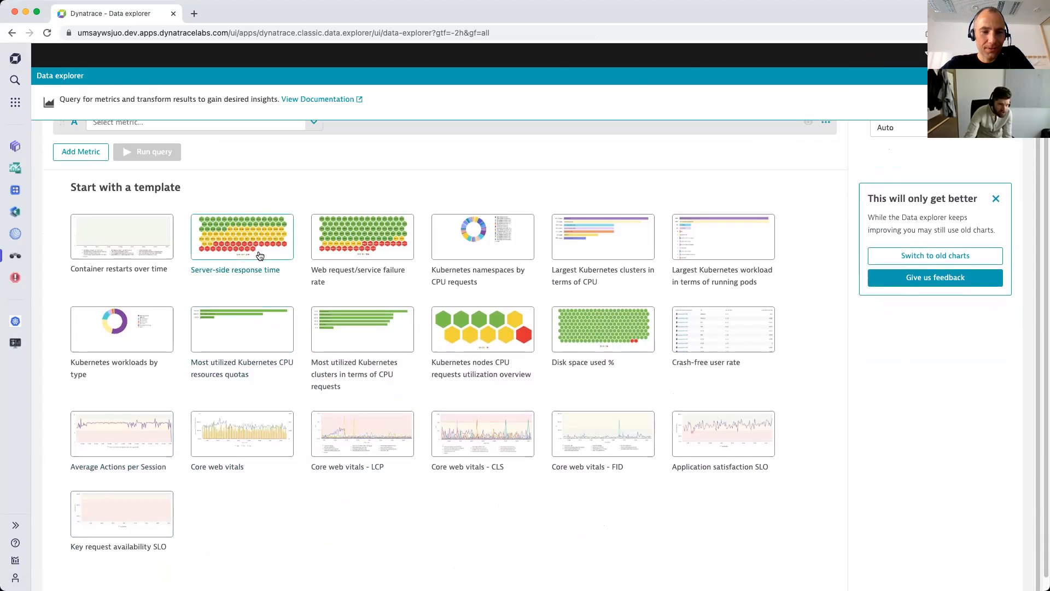
pyautogui.click(260, 255)
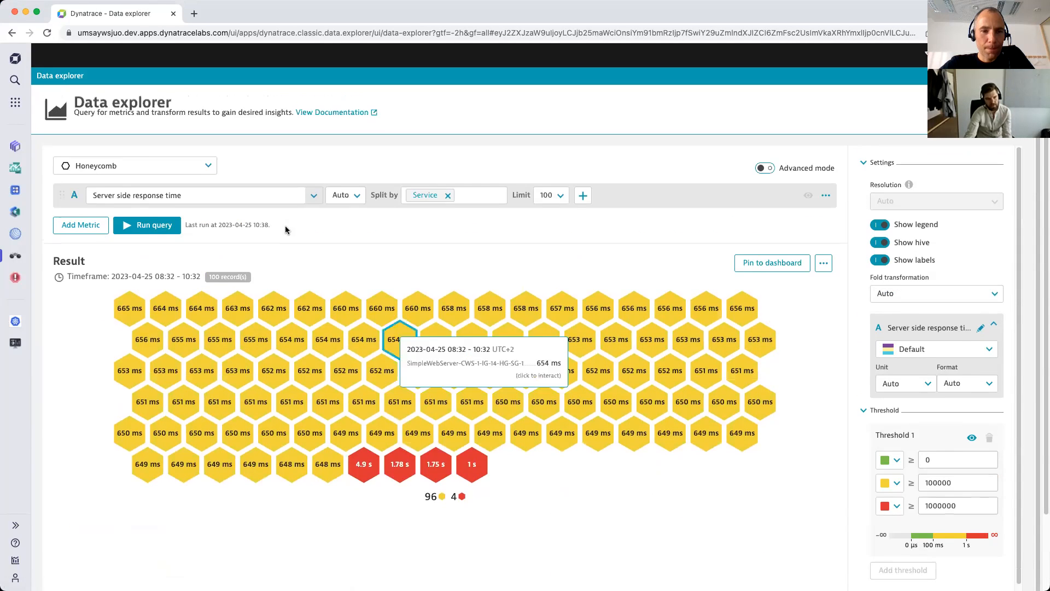
# Change the server-side response time visualization from Honeycomb to Graph and clear all three values of Threshold 1
pyautogui.click(122, 166)
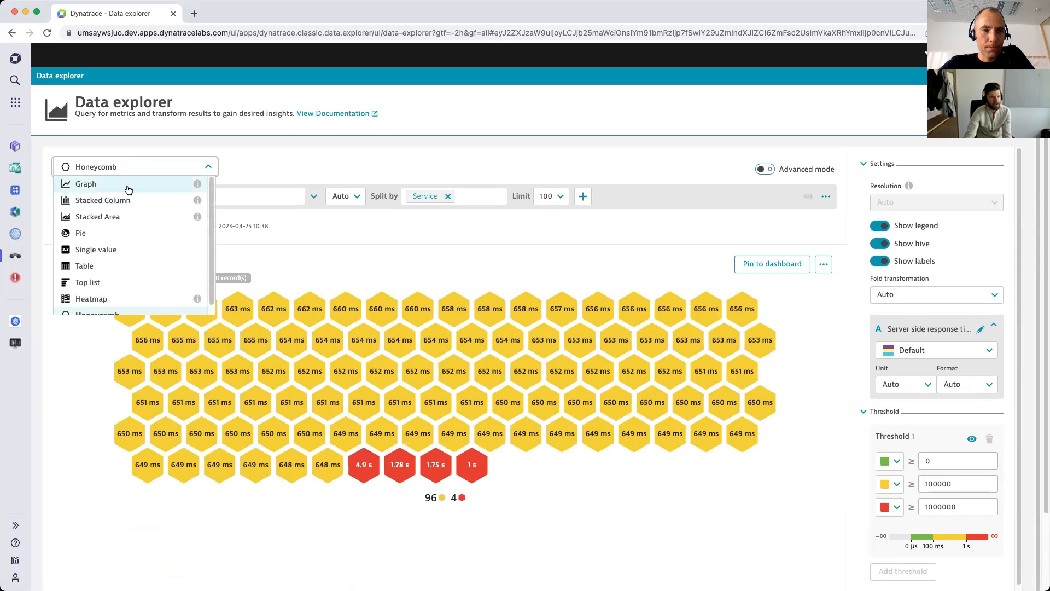
pyautogui.click(128, 186)
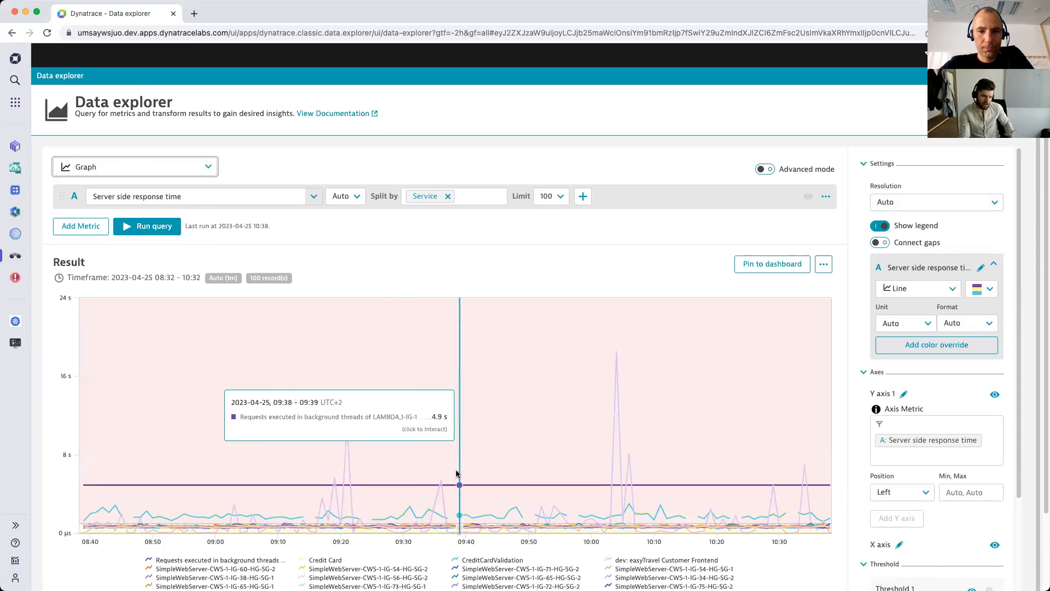
pyautogui.scroll(-5, 937, 464)
pyautogui.doubleClick(941, 387)
pyautogui.press('BackSpace')
pyautogui.doubleClick(922, 405)
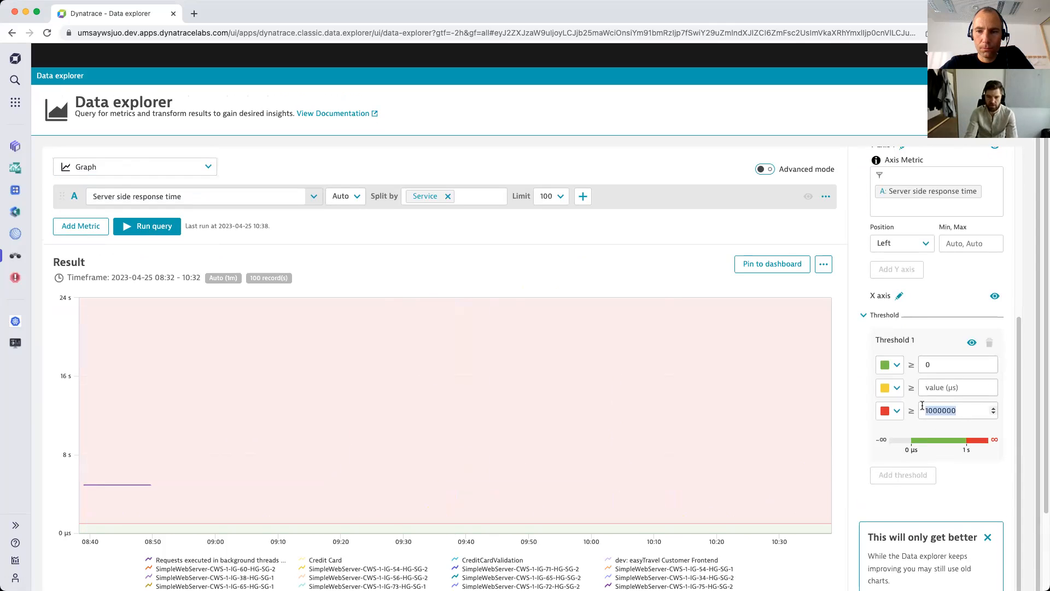
pyautogui.press('BackSpace')
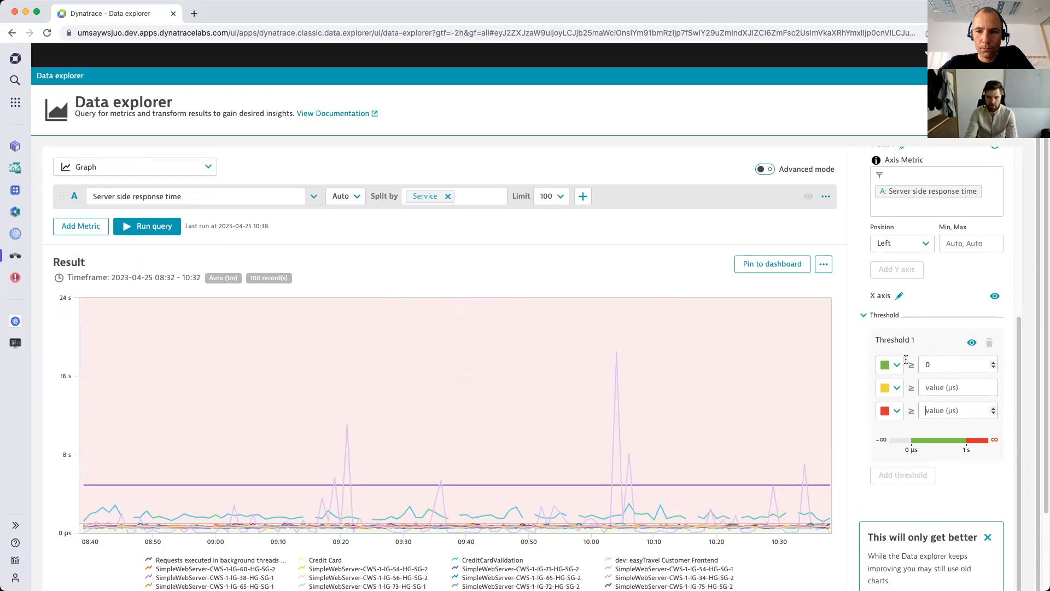
pyautogui.doubleClick(928, 365)
pyautogui.press('BackSpace')
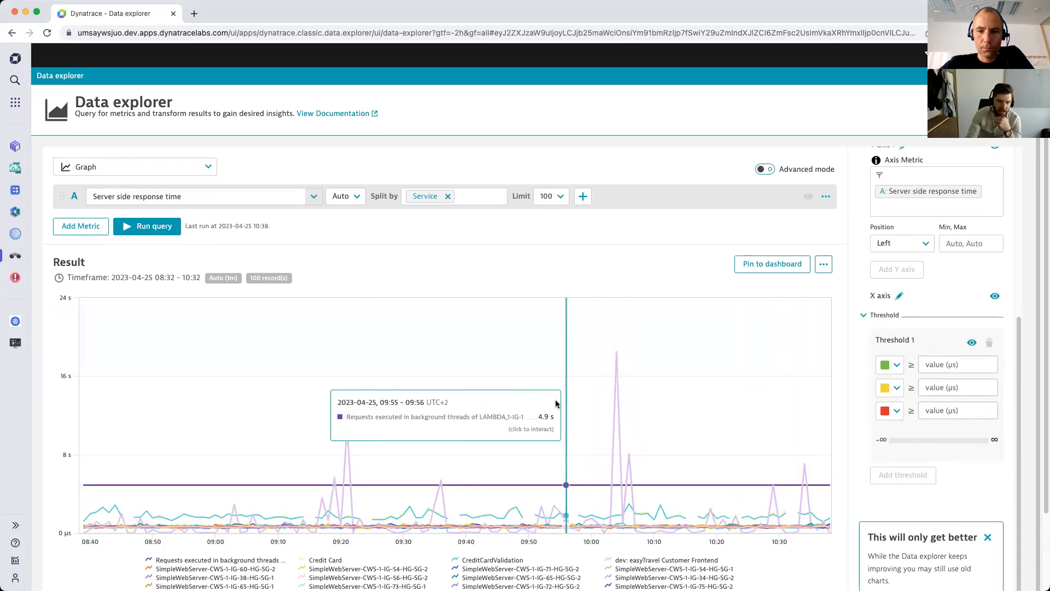
# Hide the easyTravel Customer Frontend series and the series of requests executed in background threads from the graph
pyautogui.scroll(-1, 449, 509)
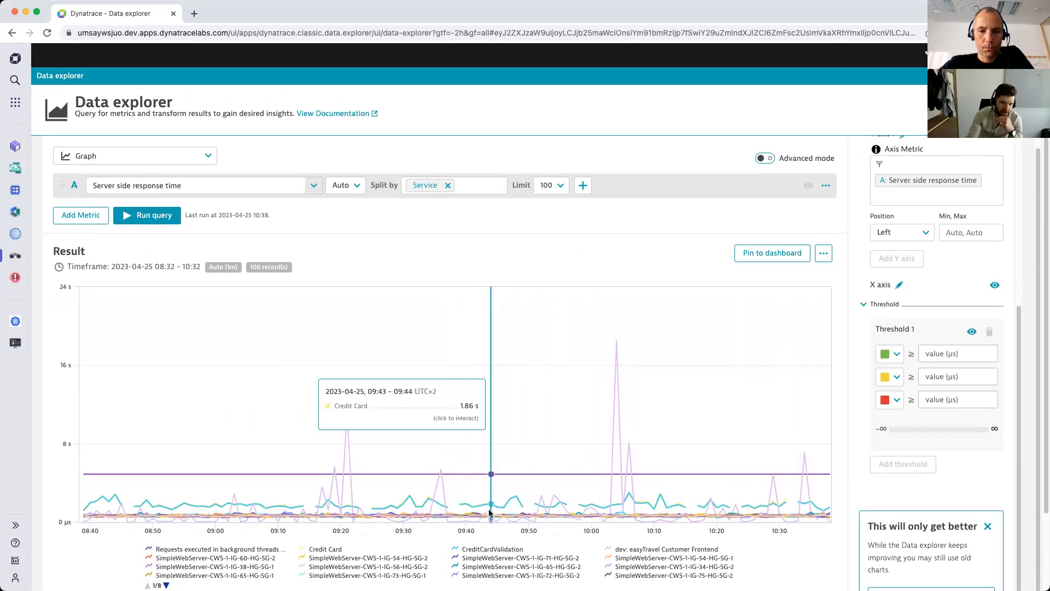
pyautogui.click(616, 345)
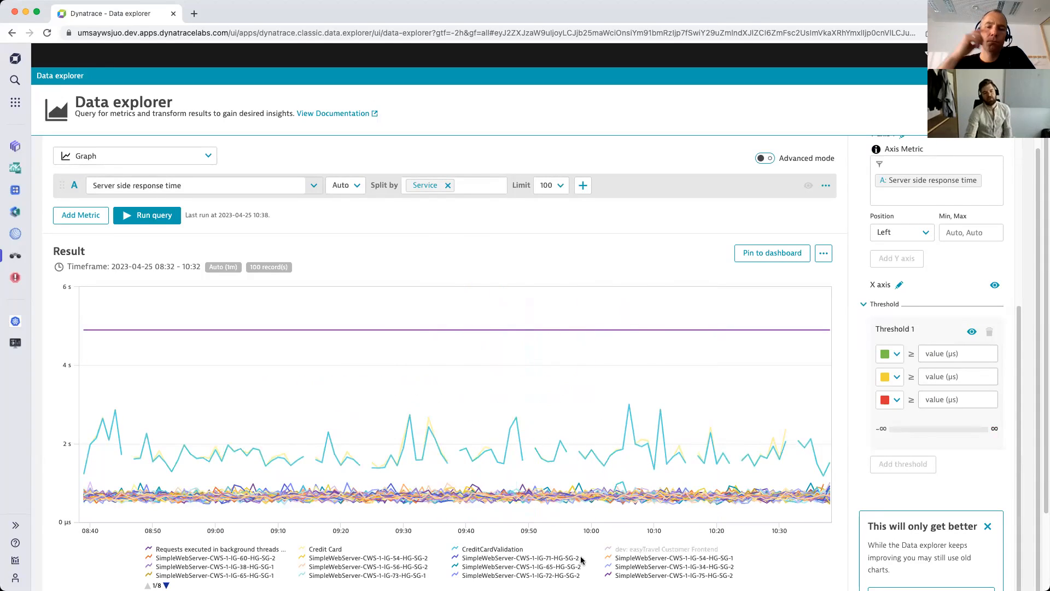
pyautogui.scroll(-1, 602, 550)
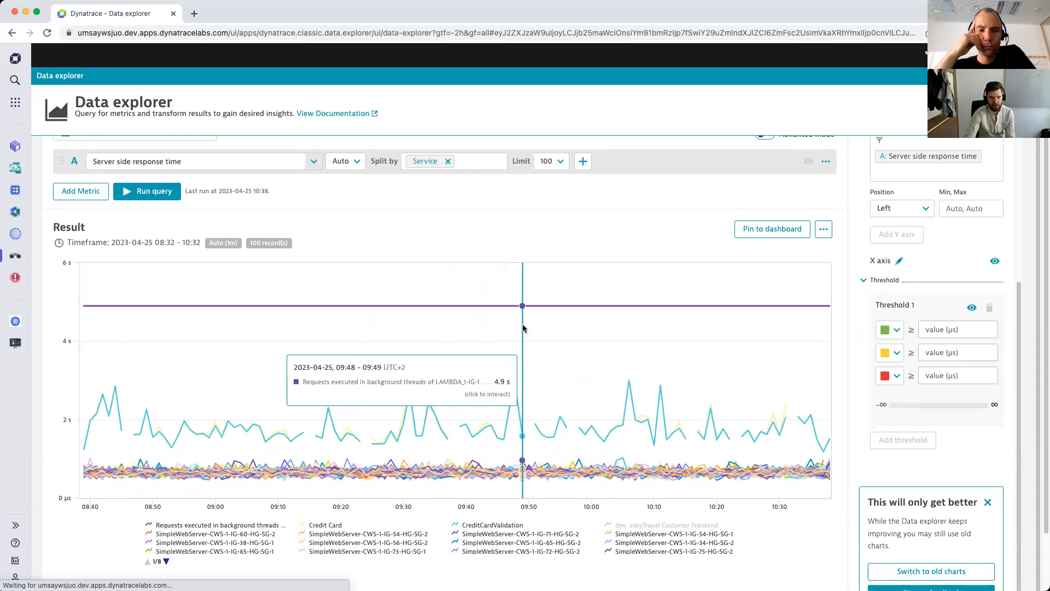
pyautogui.click(523, 306)
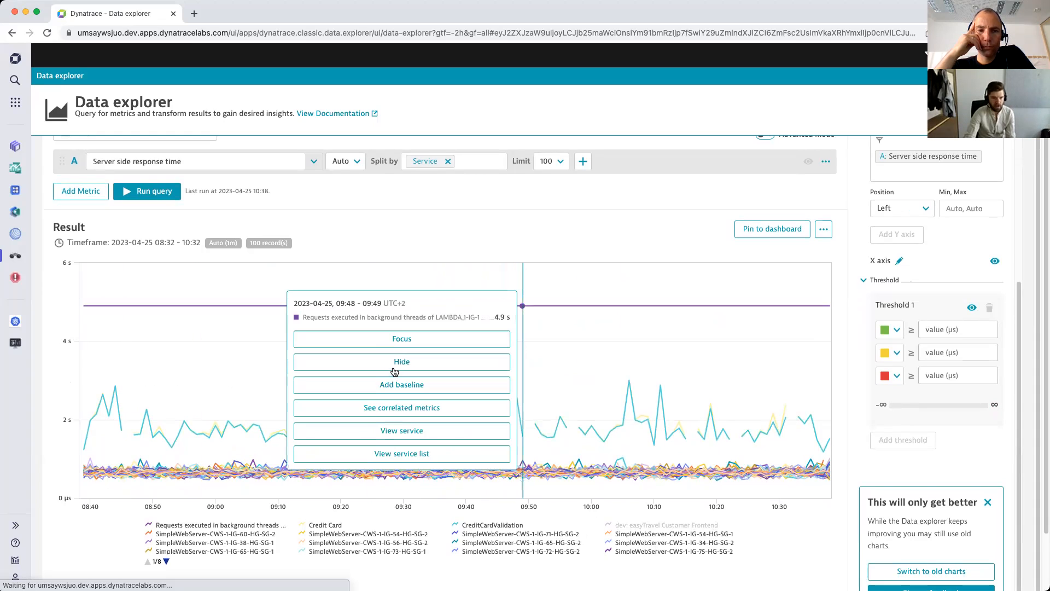
pyautogui.click(506, 364)
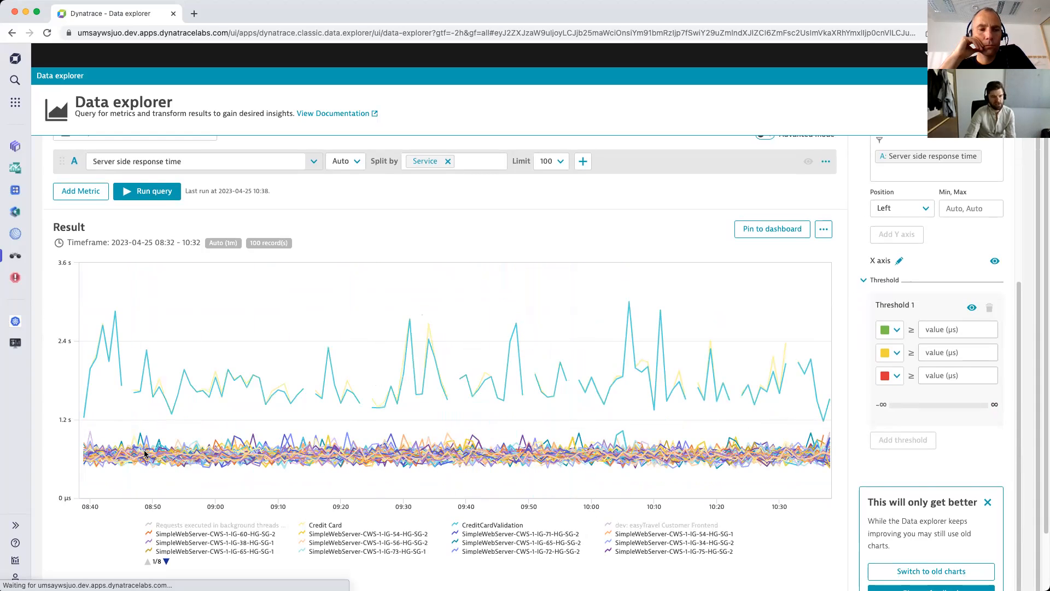
# Focus the graph on the CreditCardValidation series, then bring all hidden service series back
pyautogui.click(518, 341)
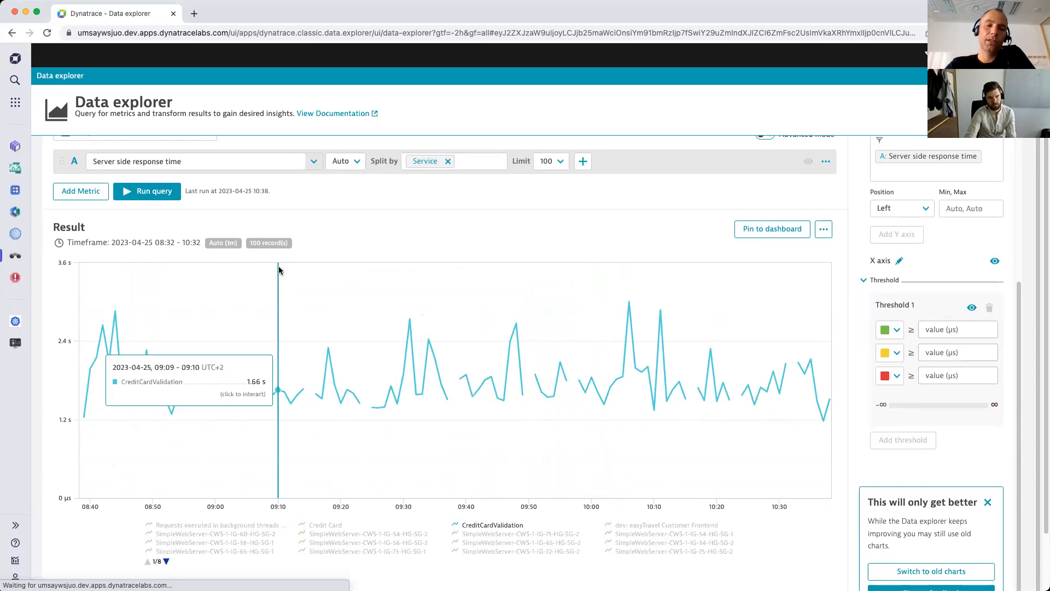
pyautogui.click(155, 194)
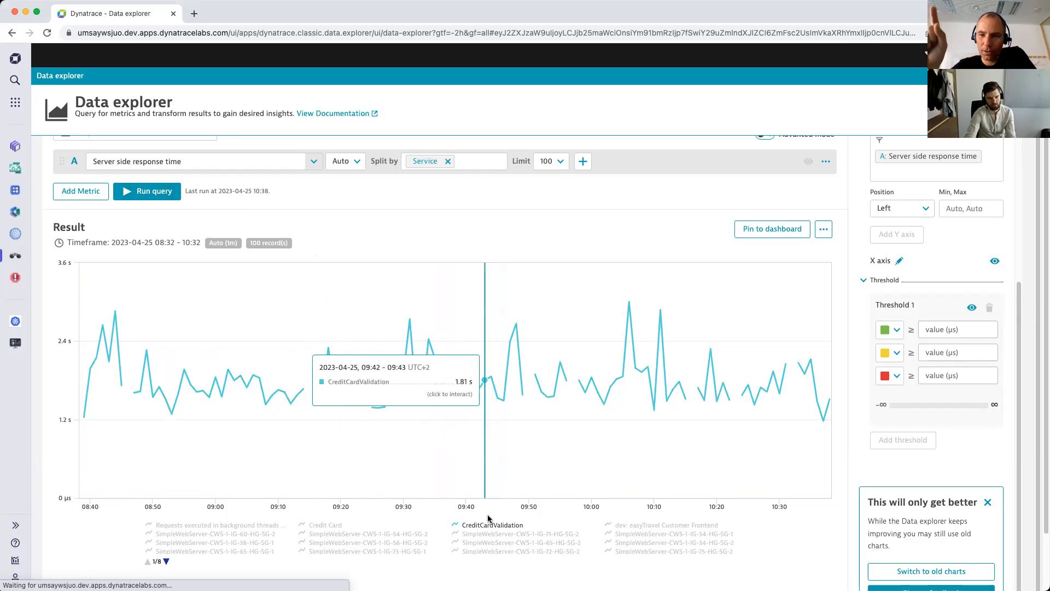
pyautogui.click(522, 361)
pyautogui.click(446, 338)
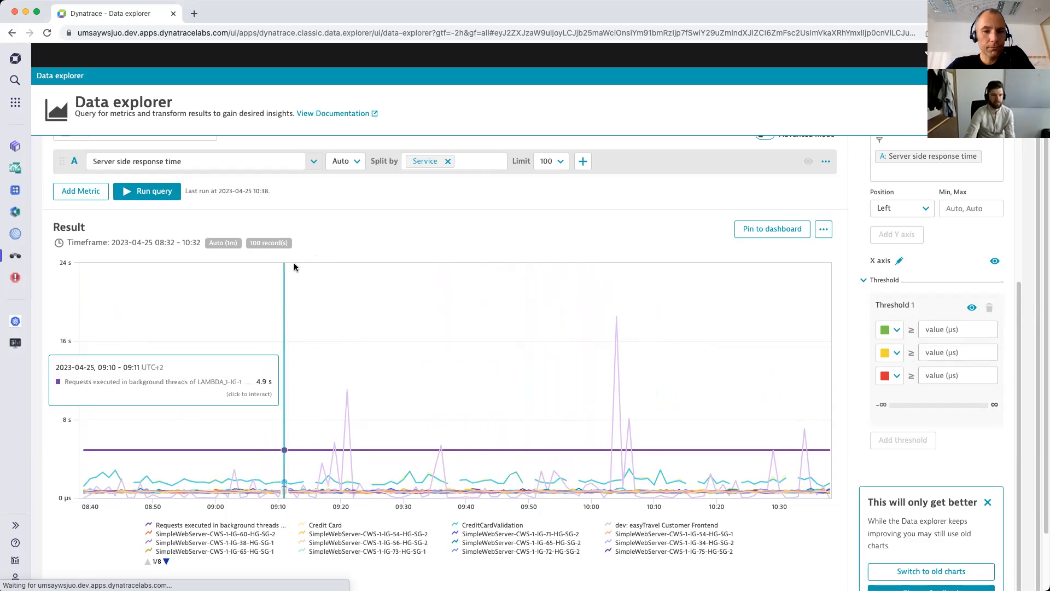
pyautogui.scroll(1, 365, 226)
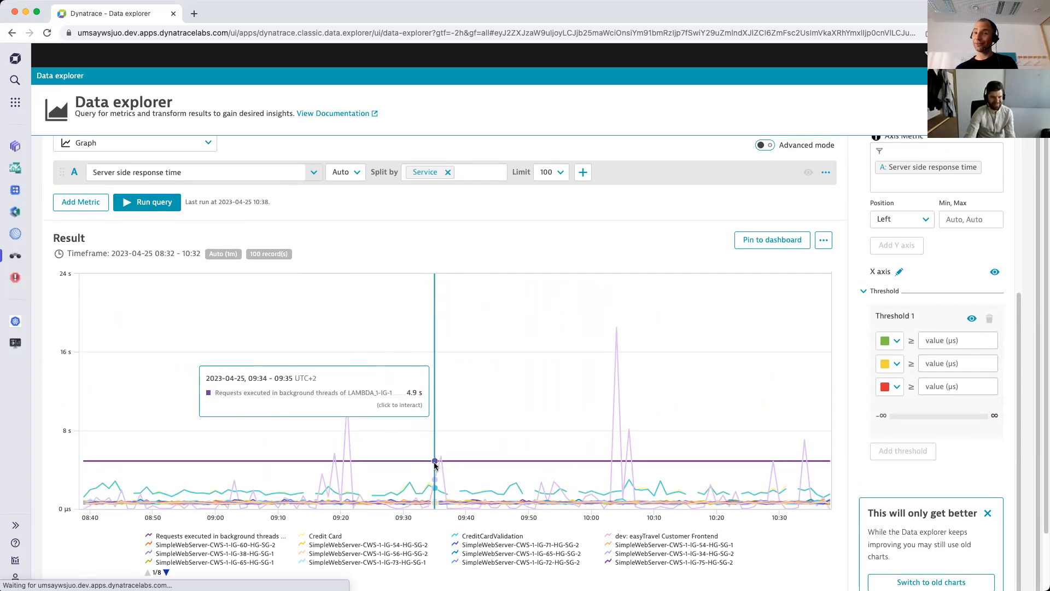
# Try to look up correlated metrics from the graph around the 10:03 spike, then close the Davis correlation analysis
pyautogui.click(473, 466)
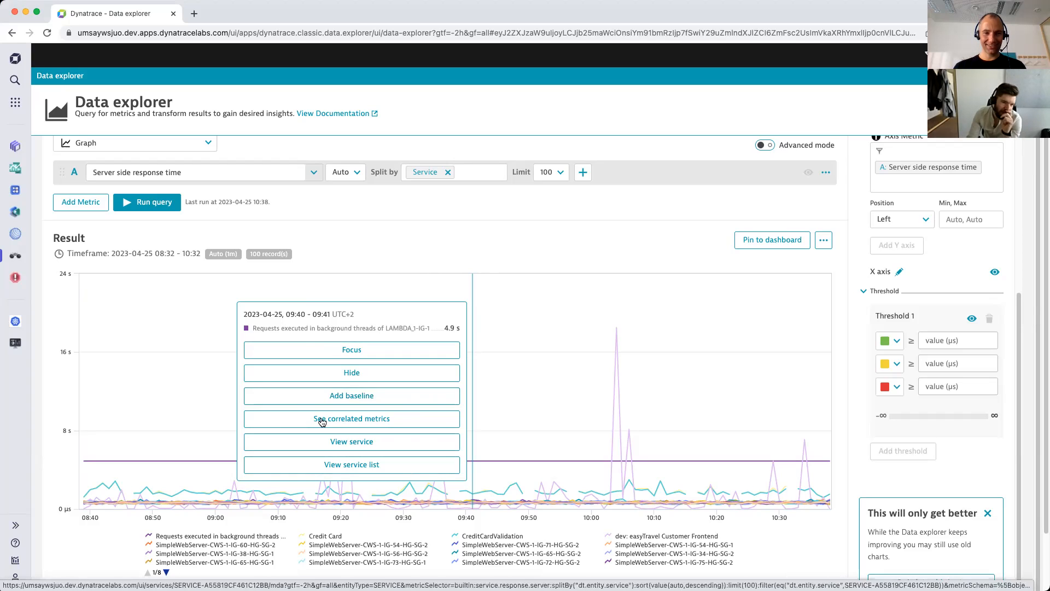
pyautogui.click(304, 417)
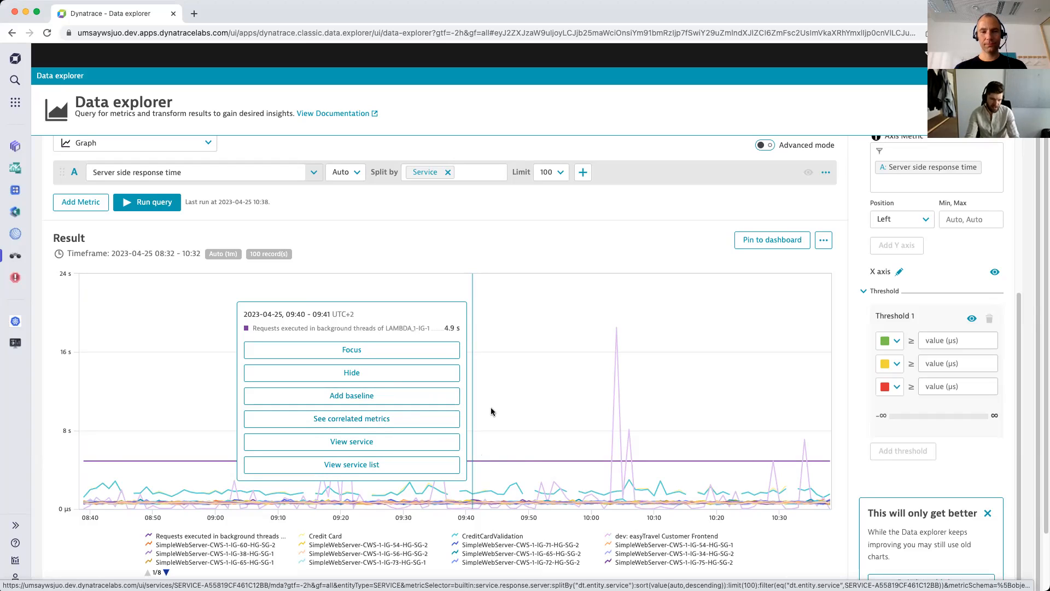
pyautogui.click(615, 365)
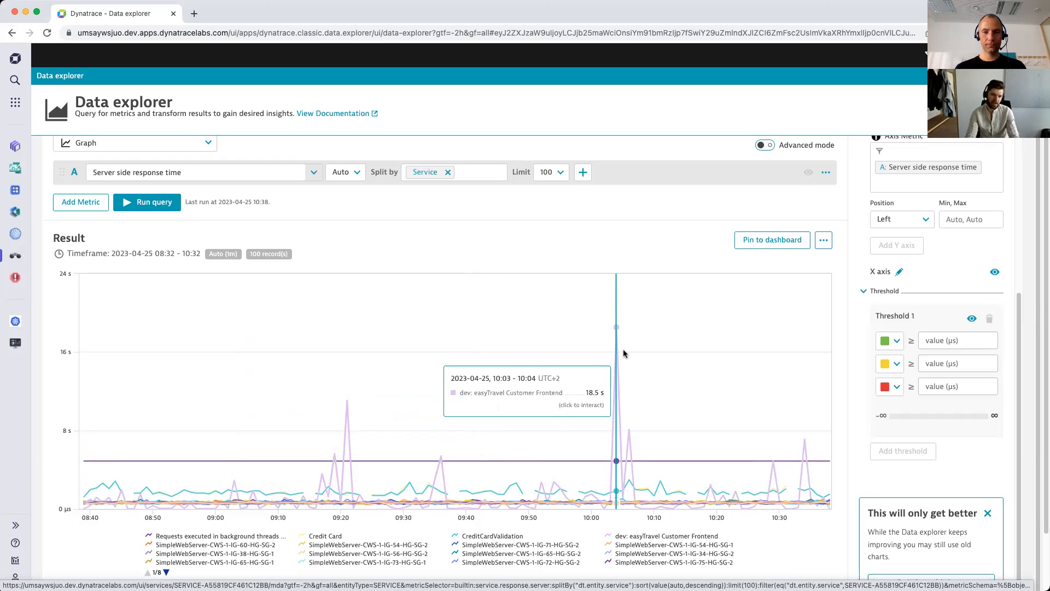
pyautogui.click(624, 353)
pyautogui.click(554, 423)
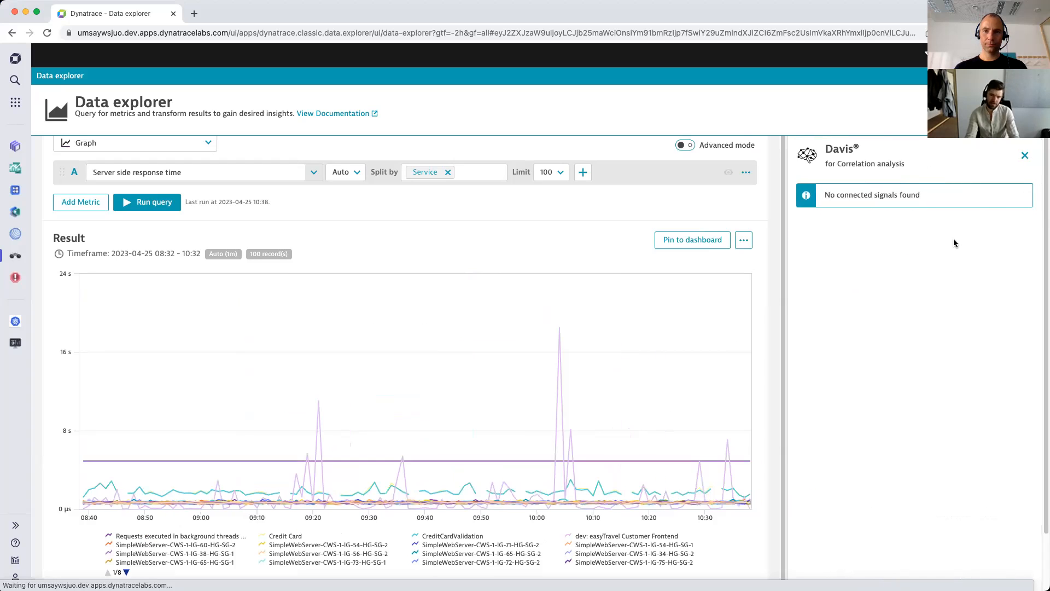
pyautogui.click(1023, 160)
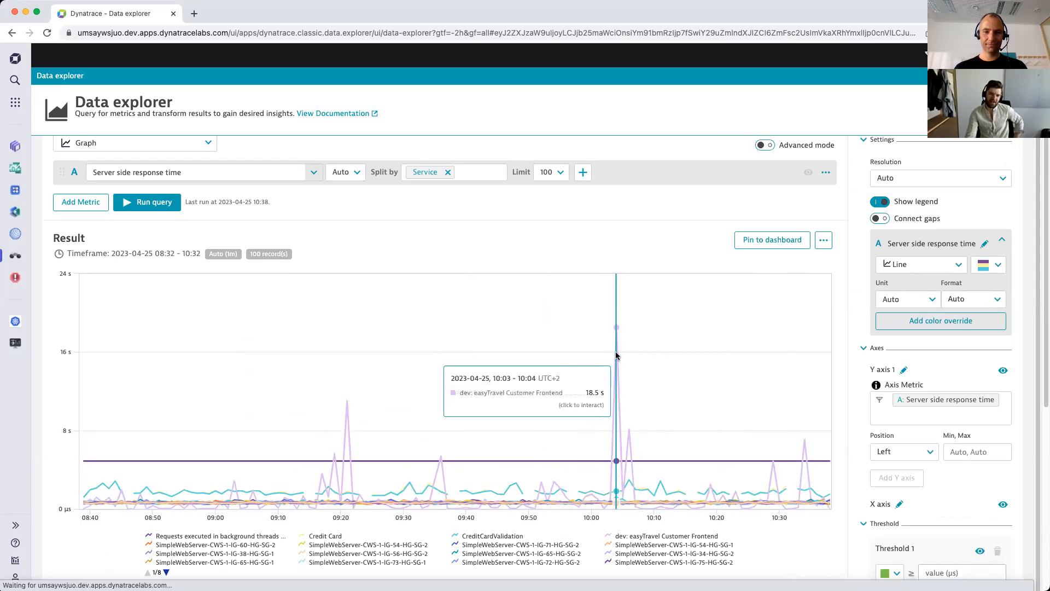
# Run the correlated metrics analysis for the dev: easyTravel Customer Frontend series at its 10:03–10:04 spike and review the connected signals
pyautogui.click(616, 336)
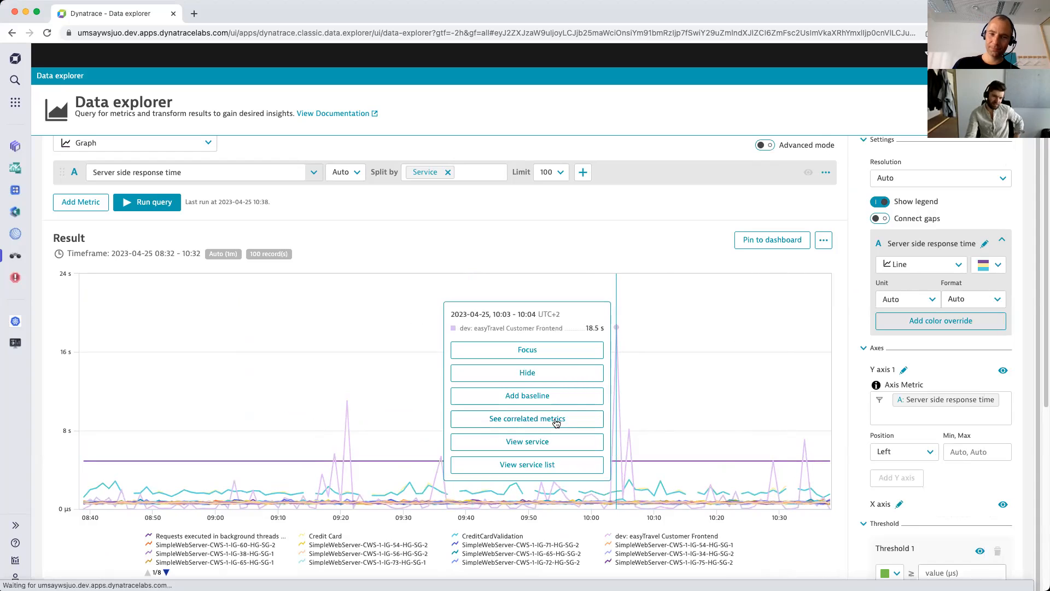
pyautogui.click(498, 419)
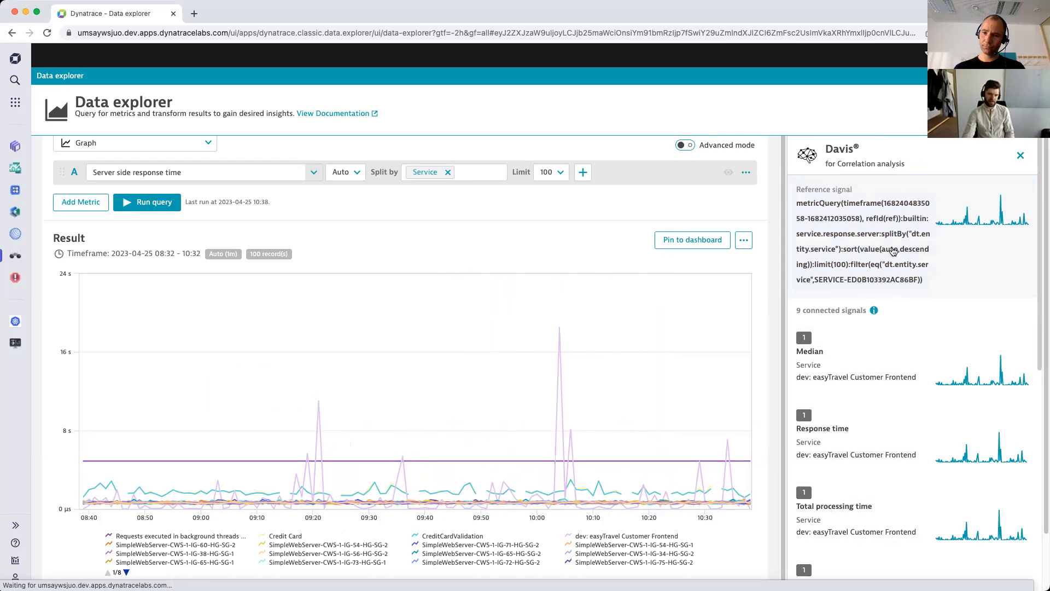
pyautogui.scroll(-2, 921, 393)
pyautogui.scroll(2, 925, 397)
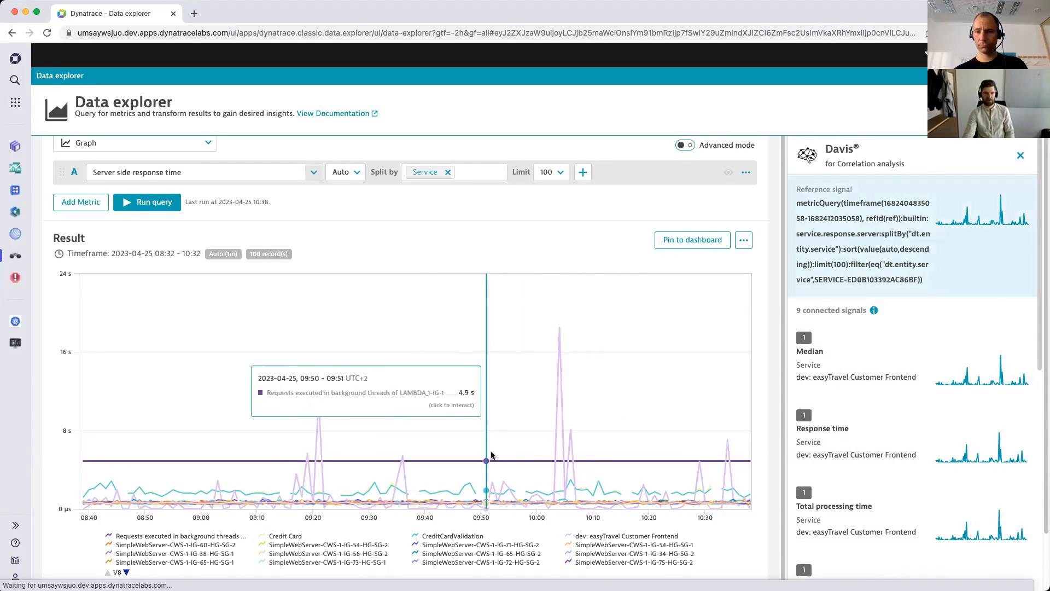
# Examine which actions the graph offers for the series of requests executed in background threads of LAMBDA_1-IG-1
pyautogui.click(476, 462)
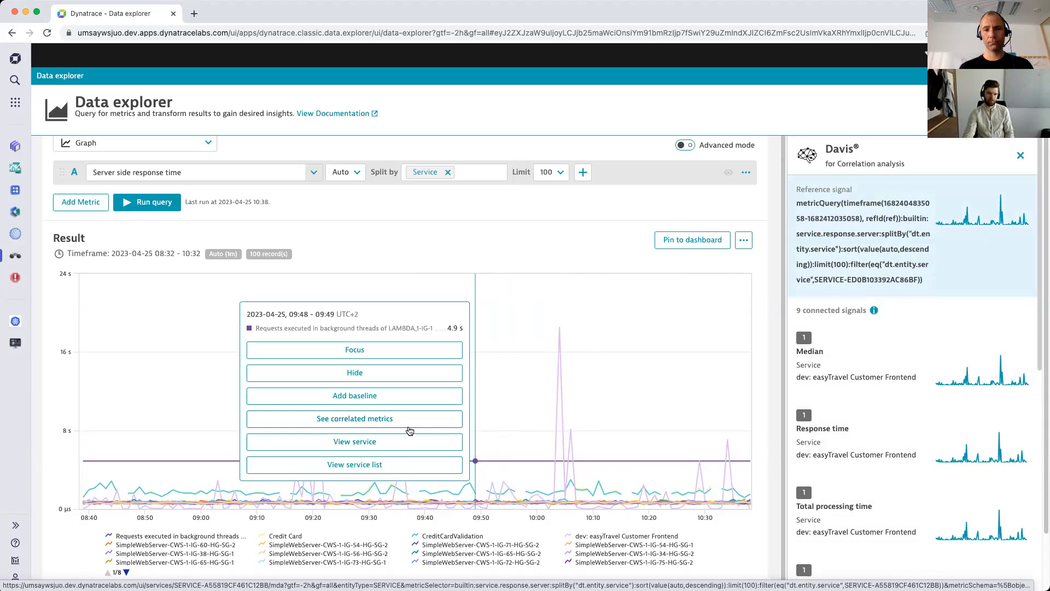
pyautogui.click(535, 235)
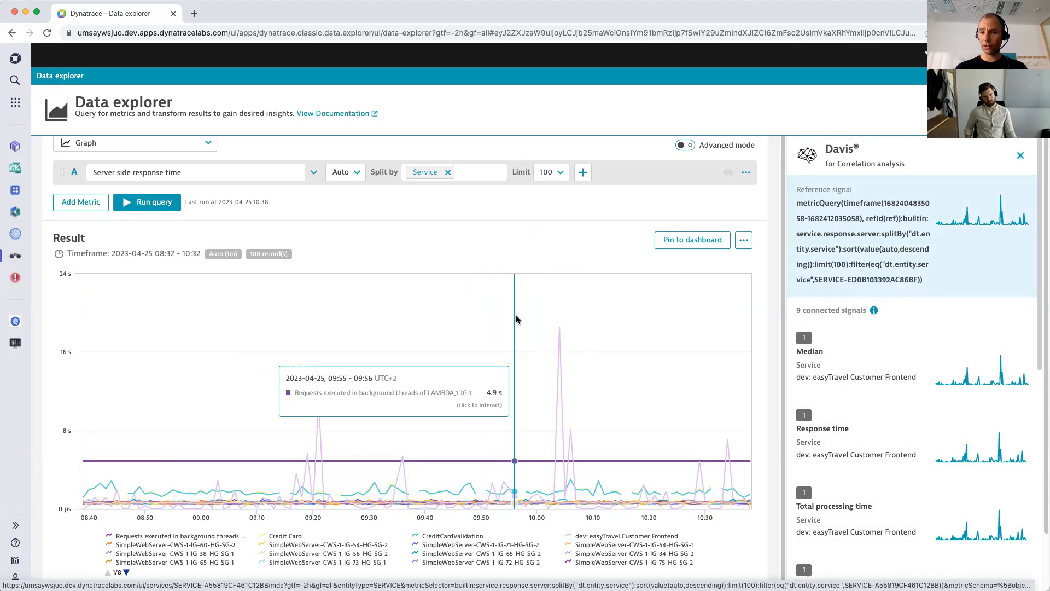
pyautogui.scroll(-5, 928, 367)
pyautogui.scroll(5, 927, 374)
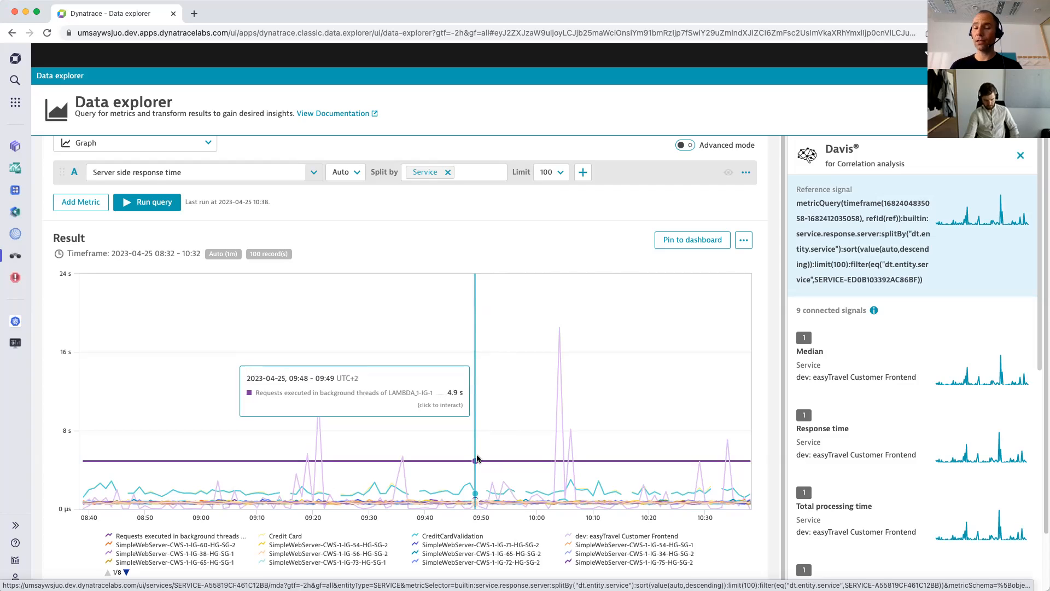
pyautogui.click(477, 458)
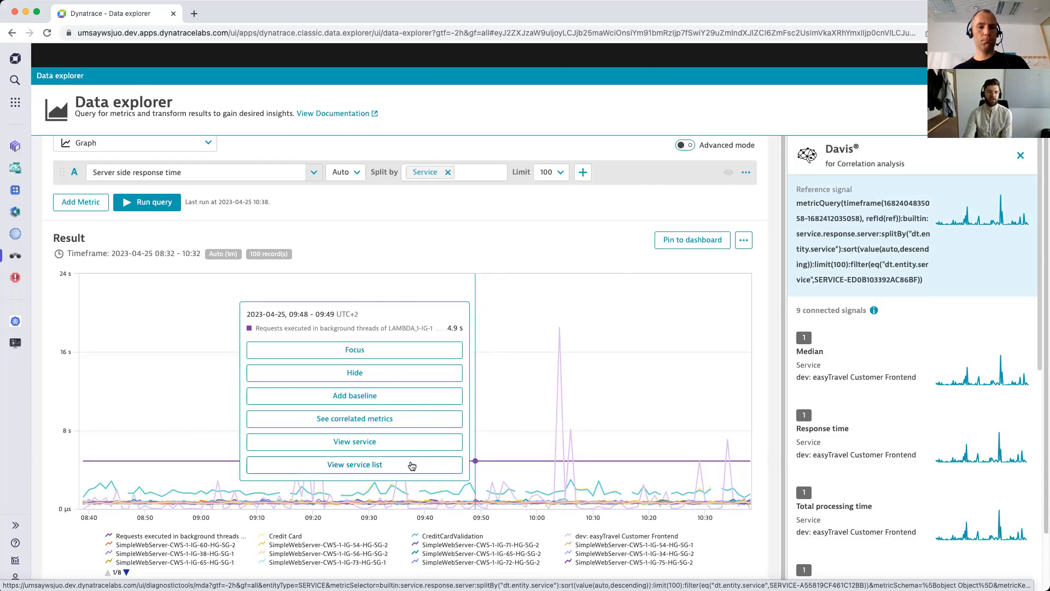
pyautogui.click(427, 443)
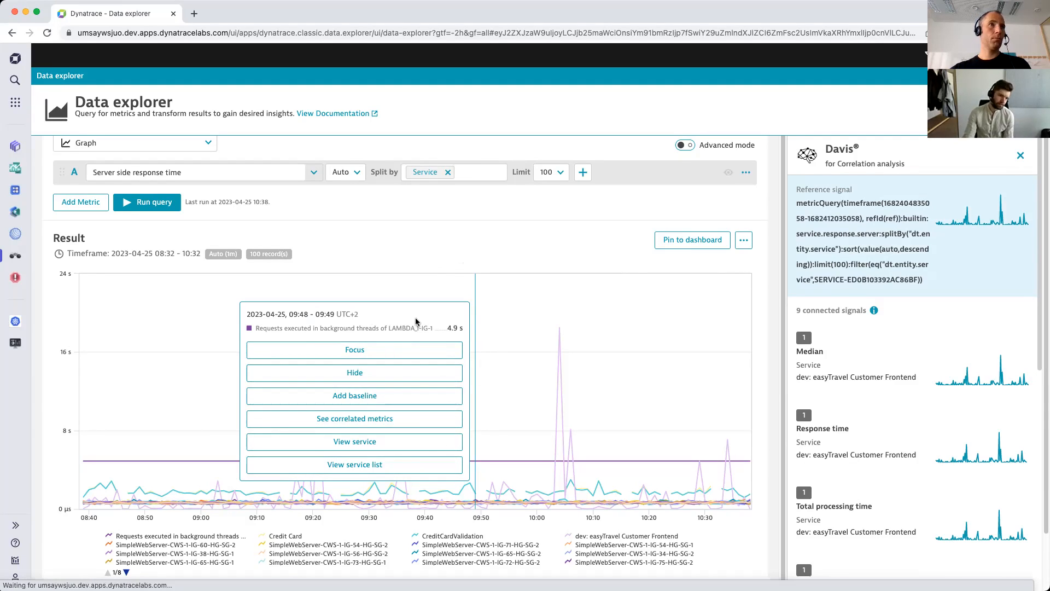
pyautogui.click(399, 250)
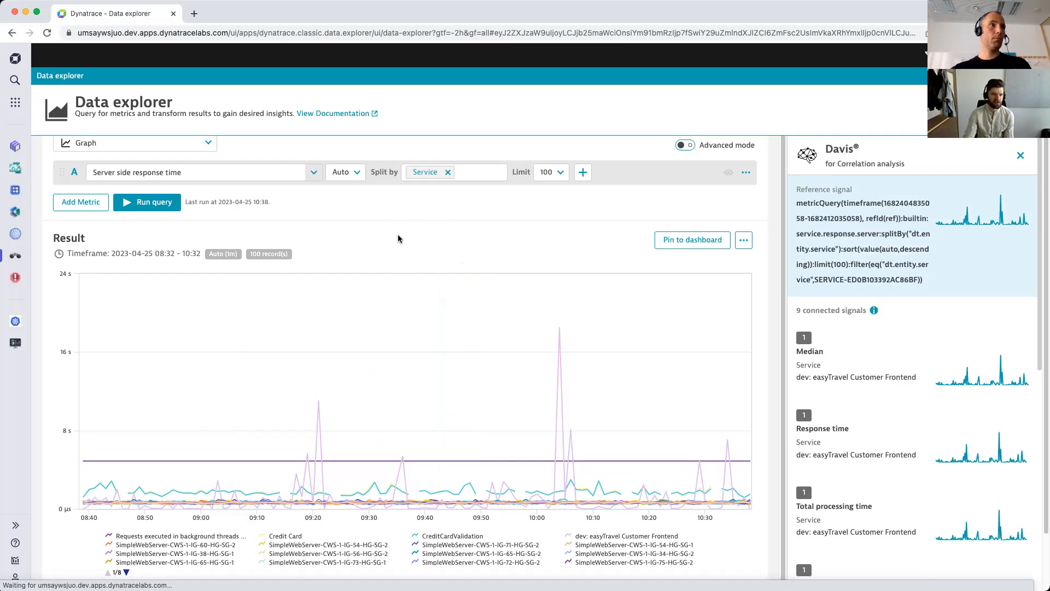
pyautogui.scroll(-1, 402, 236)
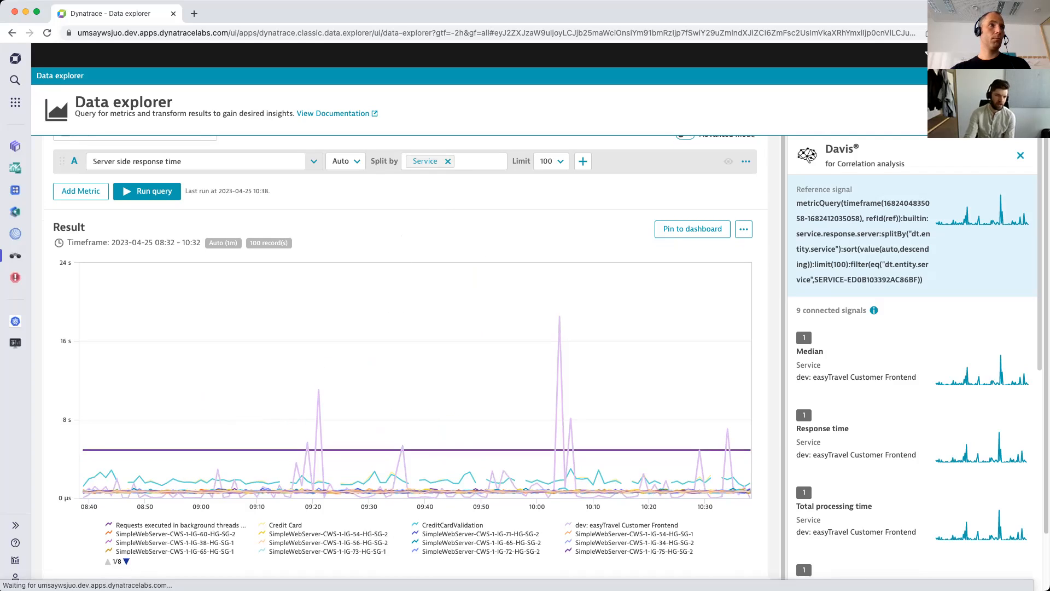
pyautogui.click(429, 407)
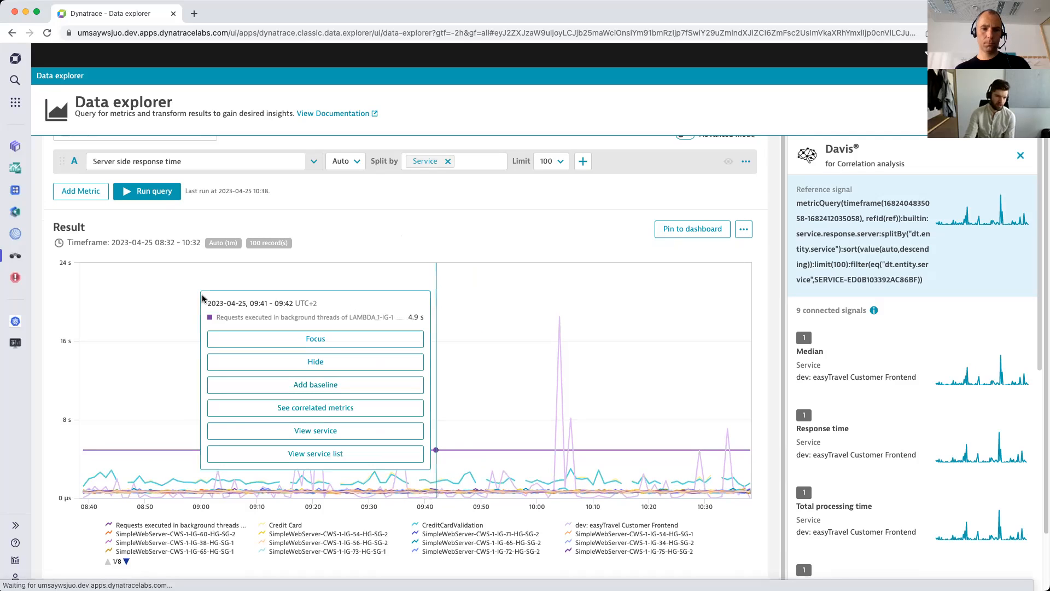
pyautogui.click(395, 213)
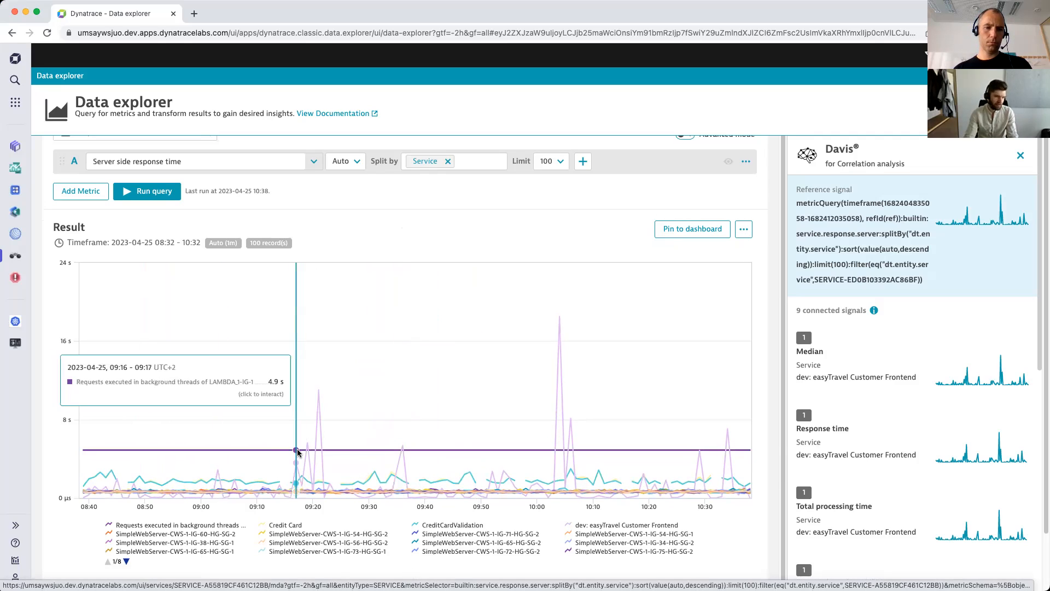
# Page through the graph's legend to its last page to examine the listed service series
pyautogui.click(126, 562)
pyautogui.click(126, 561)
pyautogui.click(127, 562)
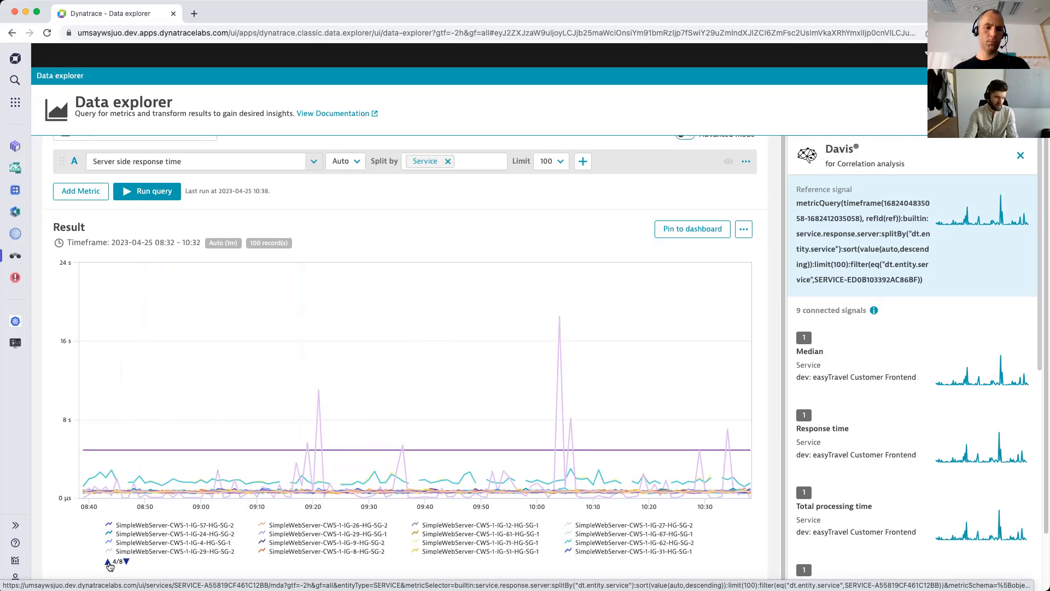
pyautogui.click(127, 562)
pyautogui.click(127, 562)
pyautogui.click(127, 561)
pyautogui.click(127, 563)
pyautogui.click(107, 563)
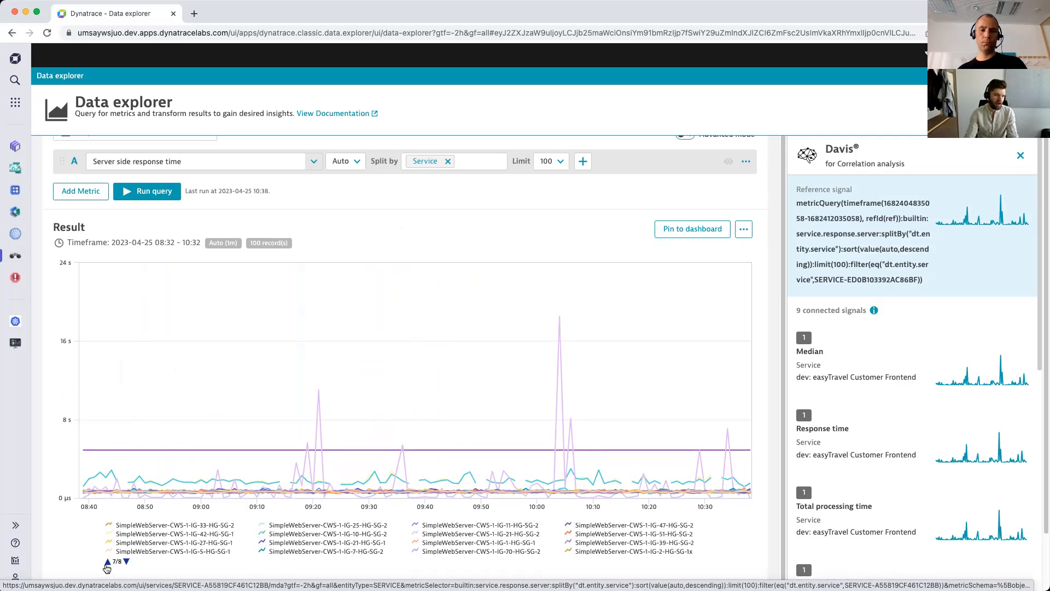
pyautogui.click(128, 565)
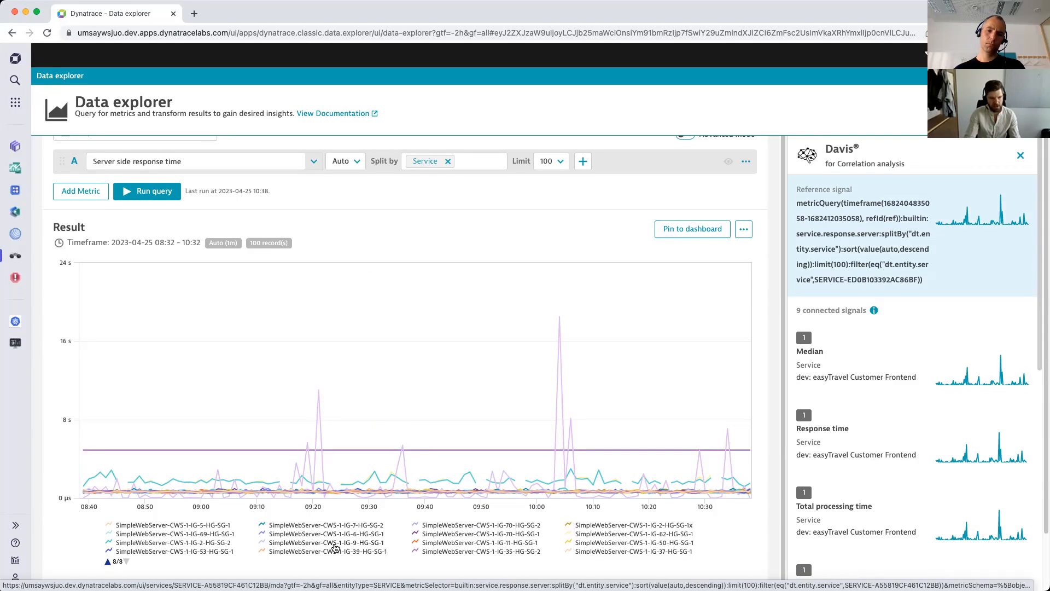
pyautogui.rightClick(362, 447)
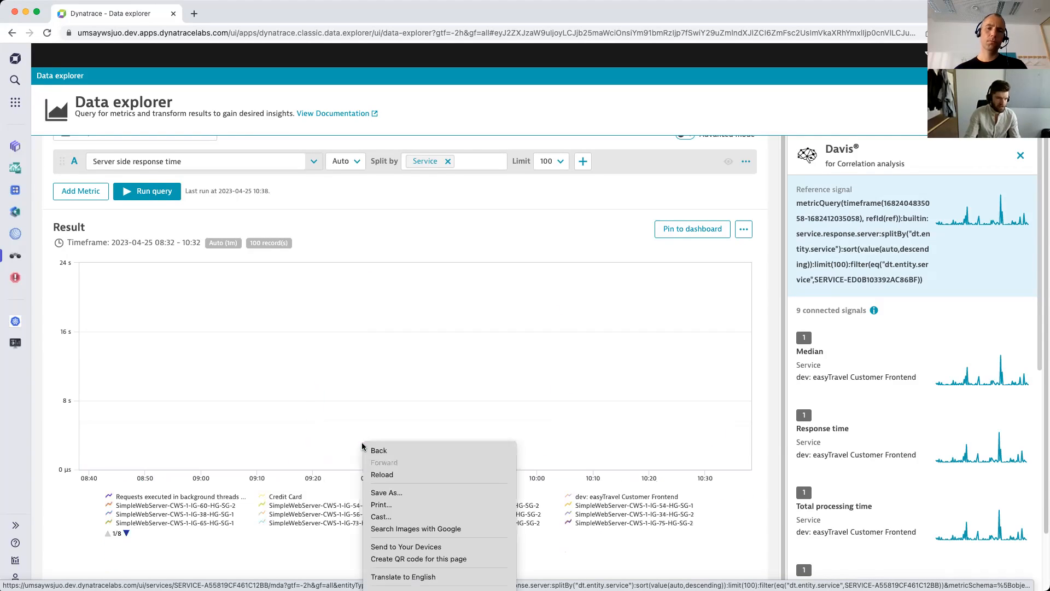
pyautogui.click(362, 323)
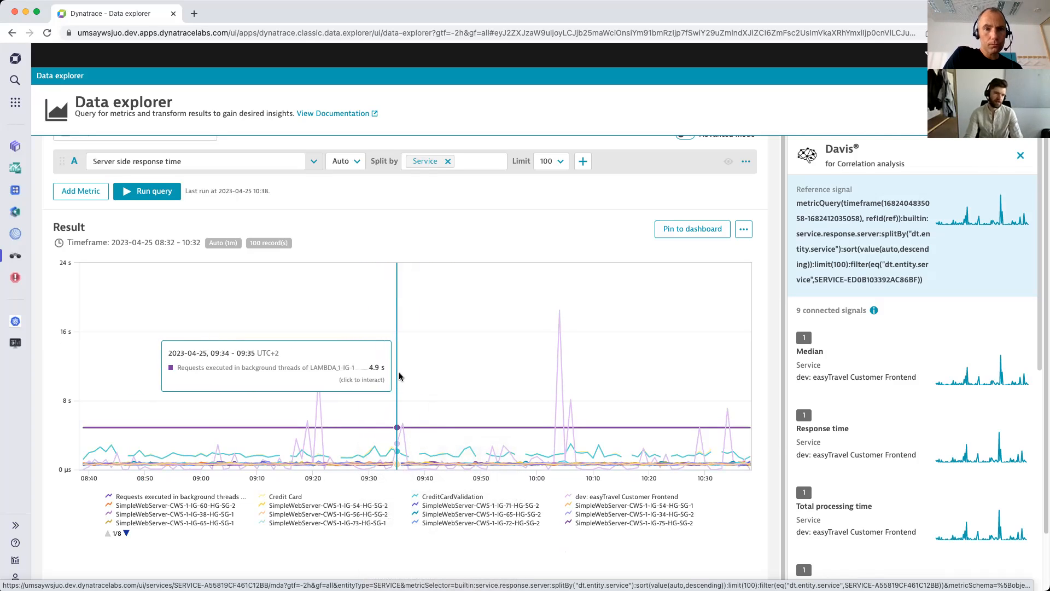
# Examine the timestamp and time zone shown for the background threads series at 09:21–09:22, then dismiss its details
pyautogui.scroll(1, 391, 261)
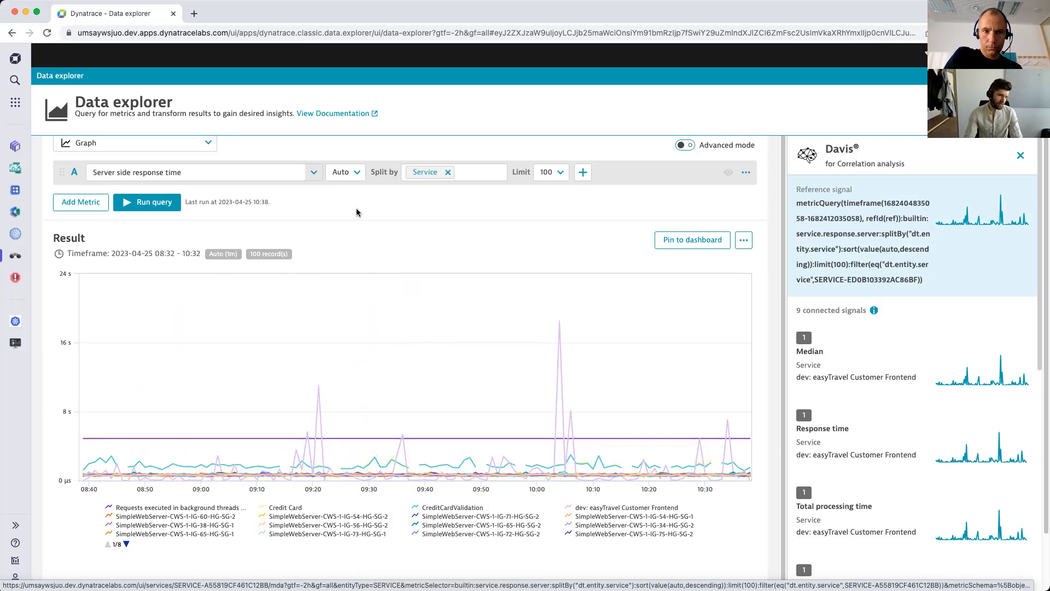
pyautogui.click(325, 450)
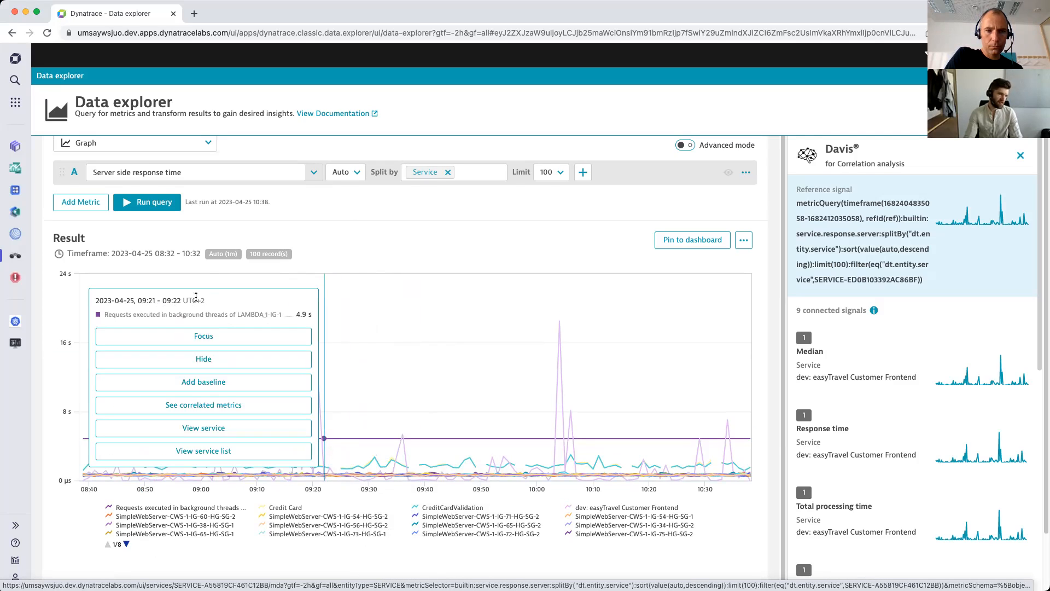
pyautogui.moveTo(184, 300); pyautogui.dragTo(222, 304)
pyautogui.click(220, 305)
pyautogui.moveTo(216, 301); pyautogui.dragTo(185, 302)
pyautogui.click(205, 302)
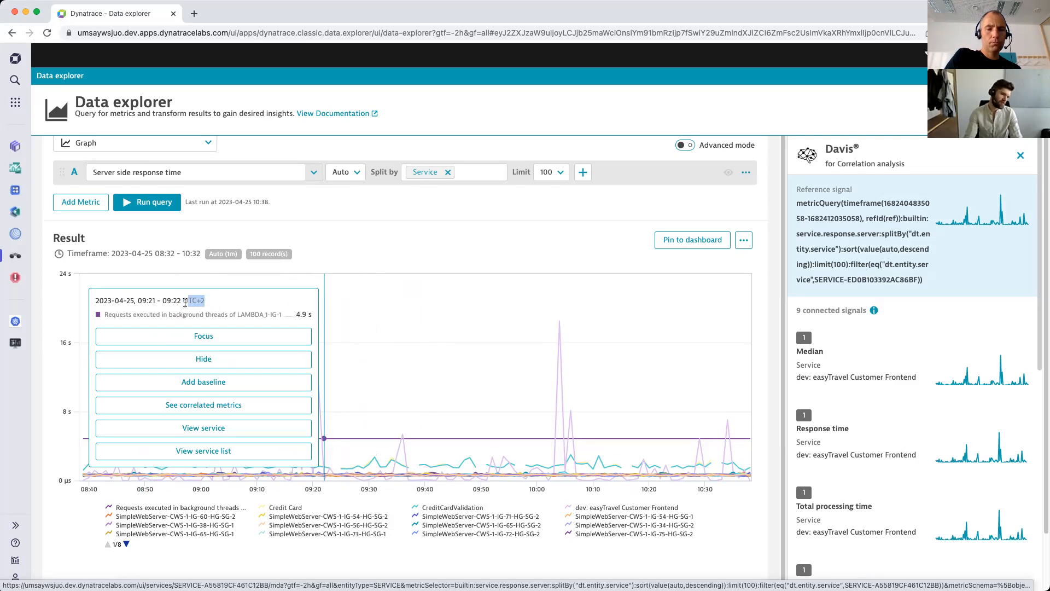
pyautogui.click(183, 304)
pyautogui.moveTo(93, 303); pyautogui.dragTo(214, 303)
pyautogui.click(213, 312)
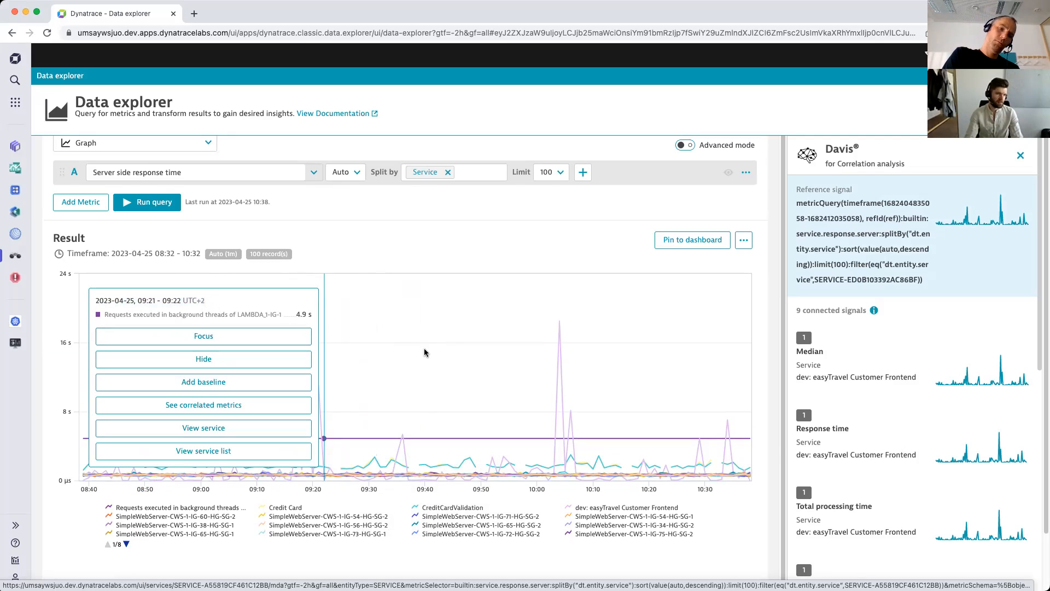
pyautogui.click(425, 563)
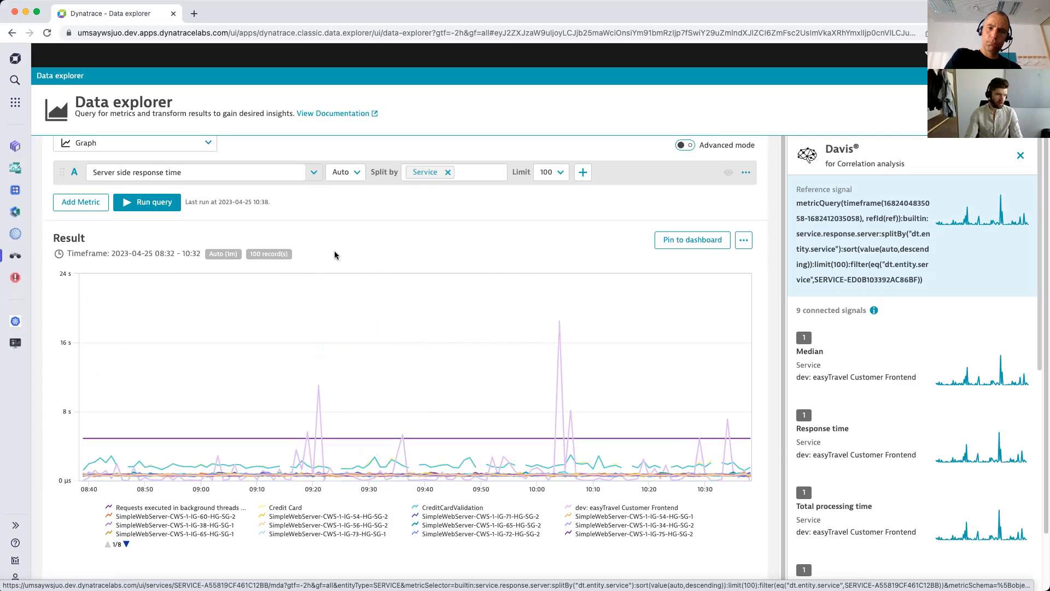
# Close the Davis correlation analysis and change the server-side response time visualization from Graph to Table
pyautogui.scroll(1, 358, 396)
pyautogui.scroll(-3, 359, 397)
pyautogui.scroll(3, 358, 397)
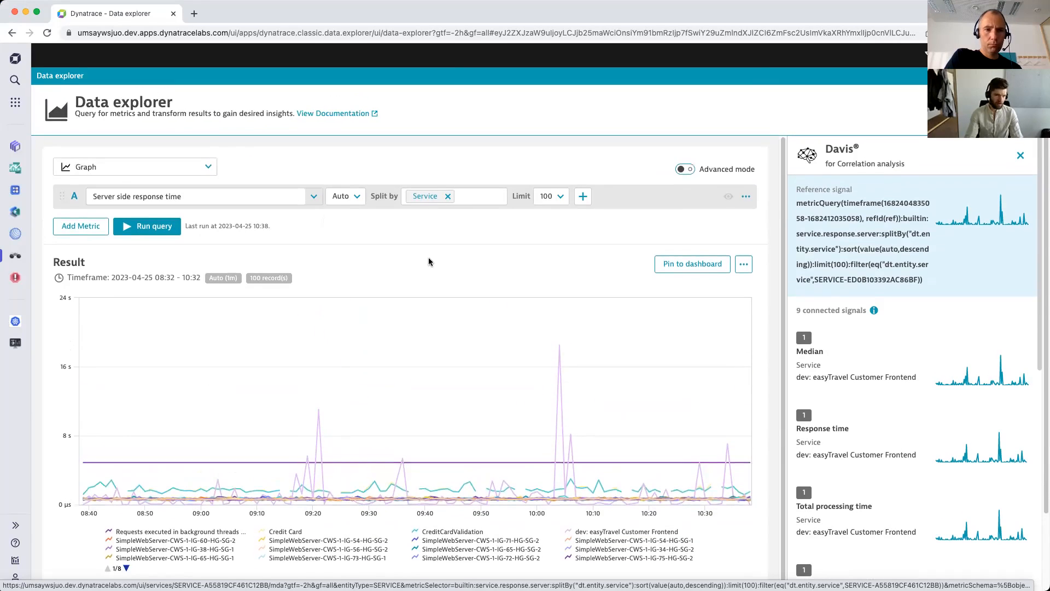
pyautogui.click(1019, 158)
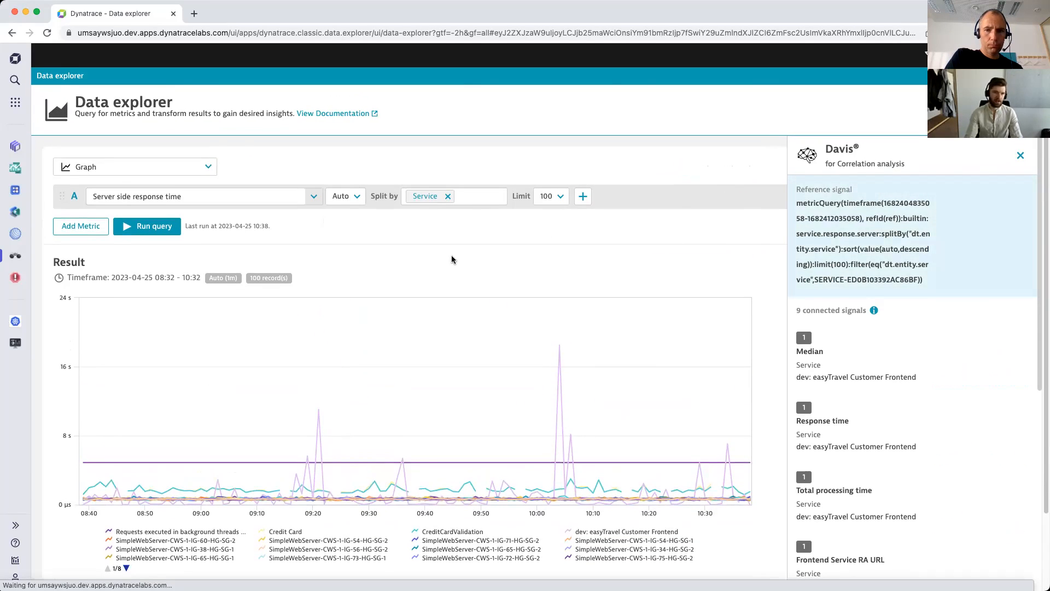
pyautogui.click(170, 174)
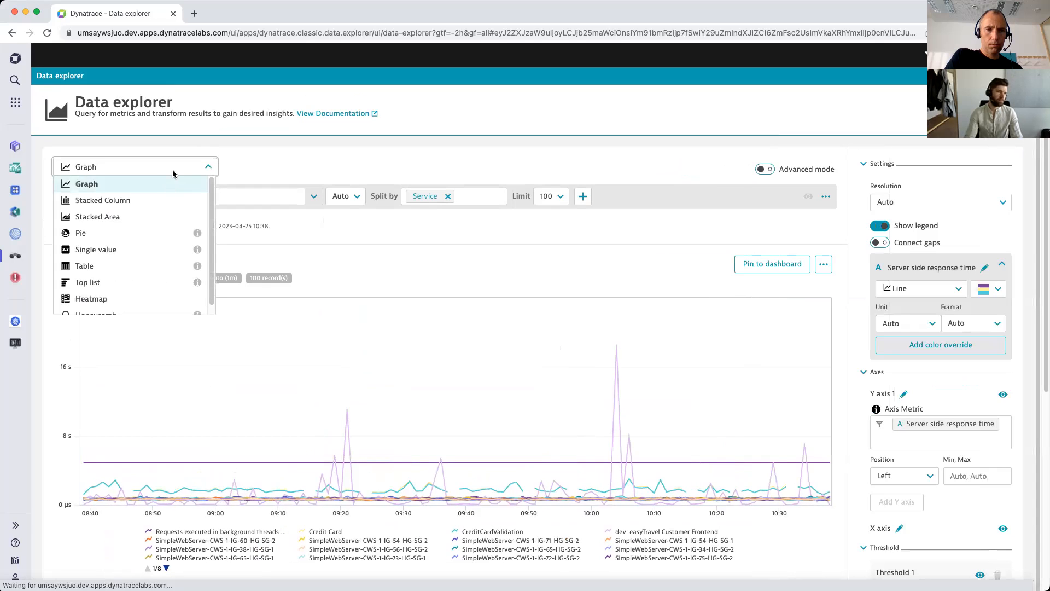
pyautogui.click(141, 263)
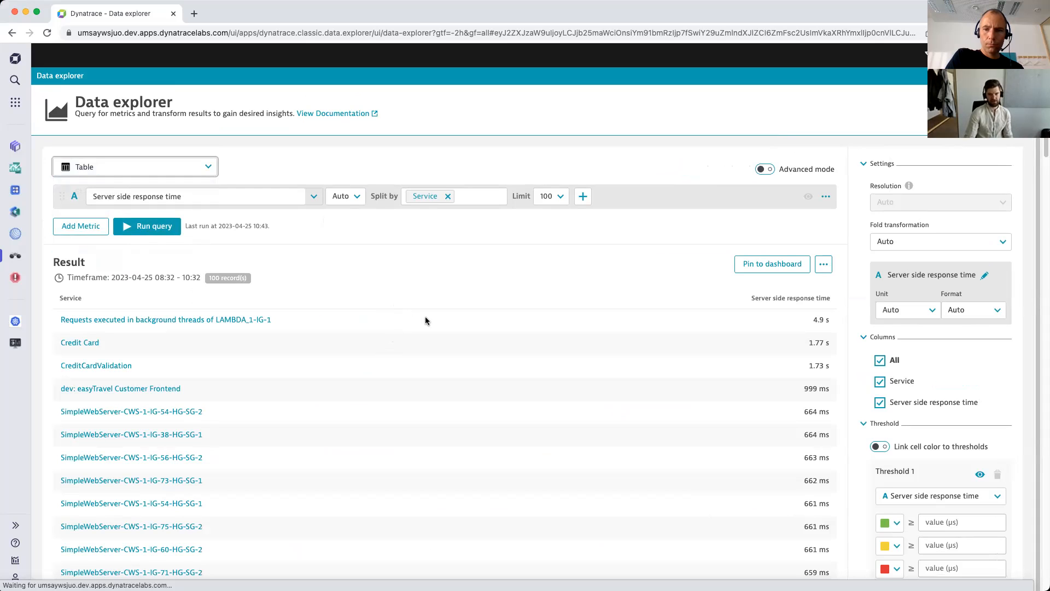
# Review the table of server-side response times per service down to its last row and page navigation
pyautogui.scroll(-1, 484, 353)
pyautogui.scroll(-15, 483, 352)
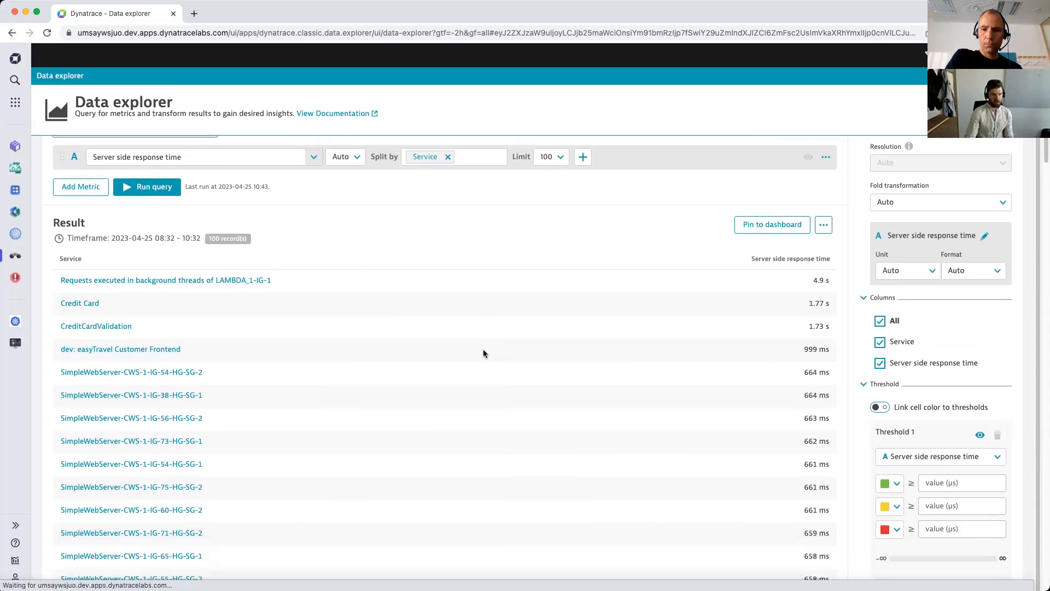
pyautogui.scroll(-10, 483, 349)
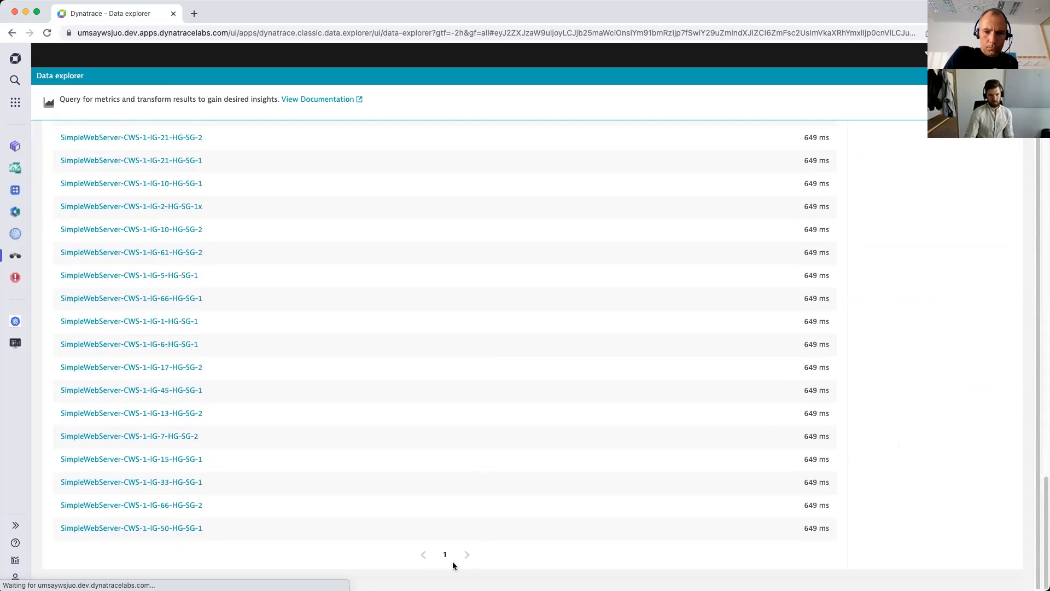
pyautogui.scroll(8, 507, 511)
pyautogui.scroll(-10, 496, 499)
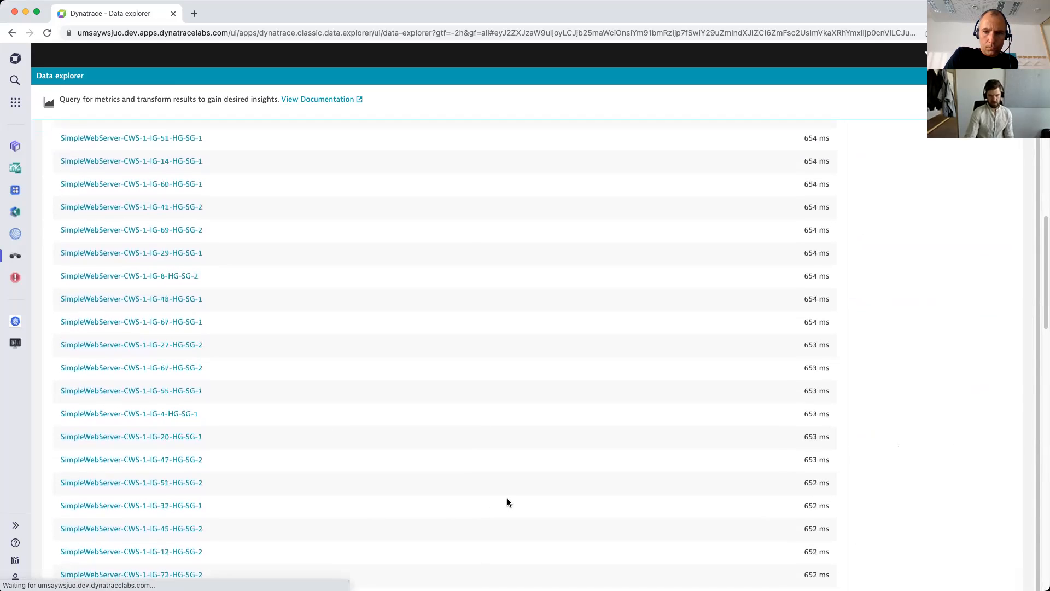
pyautogui.scroll(-5, 496, 530)
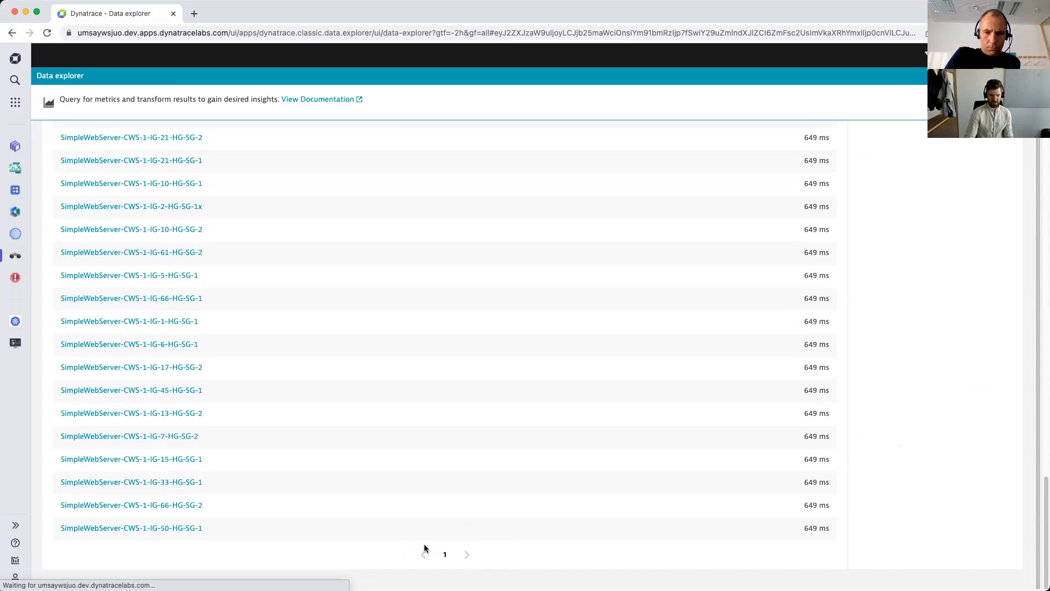
# Check which limit options are available for the Server side response time query, then close the list without changing the limit
pyautogui.scroll(15, 470, 534)
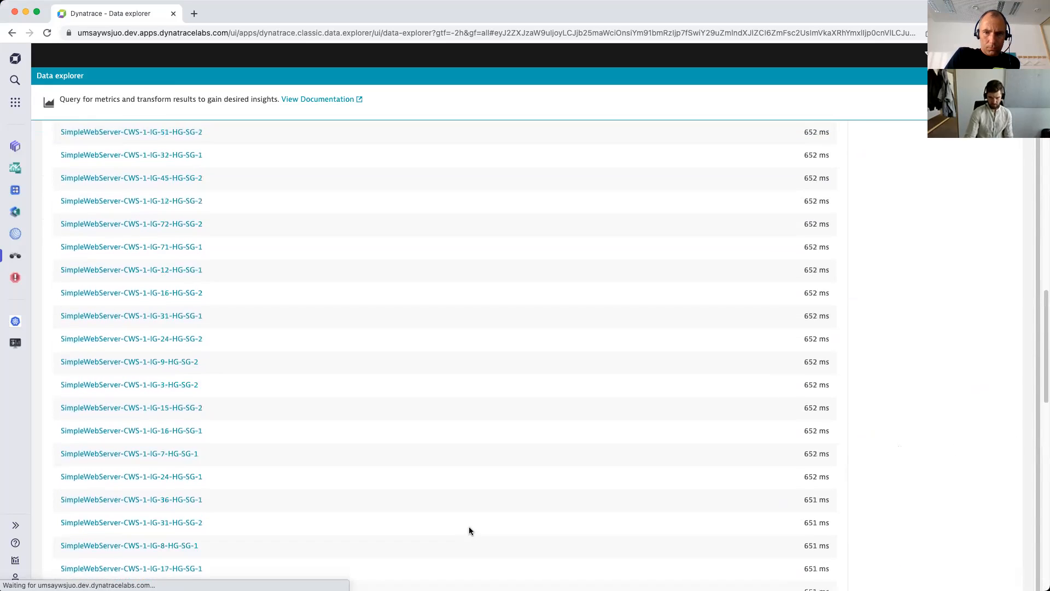
pyautogui.scroll(8, 483, 527)
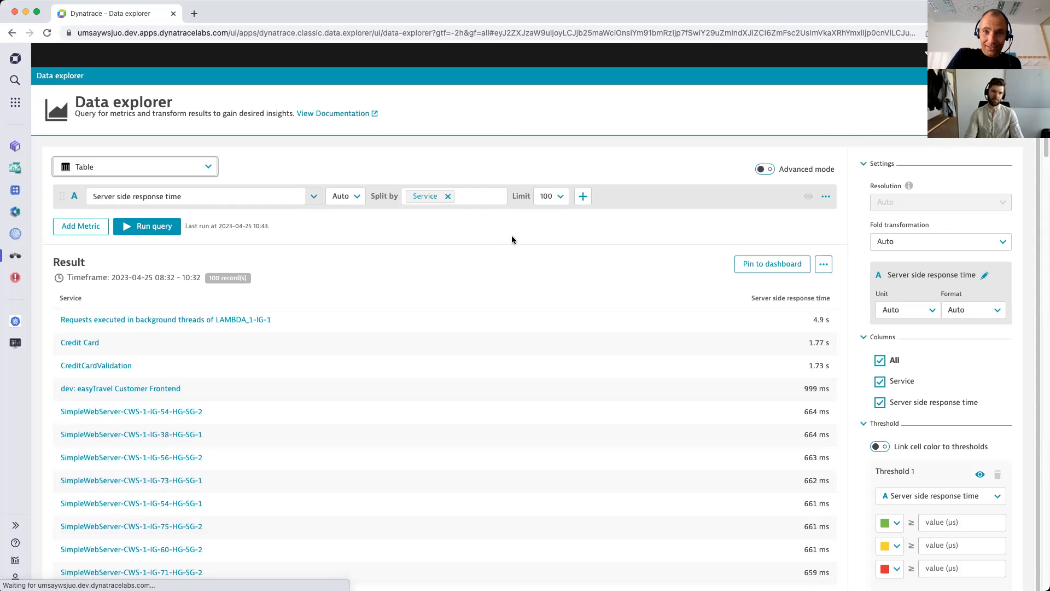
pyautogui.moveTo(224, 279)
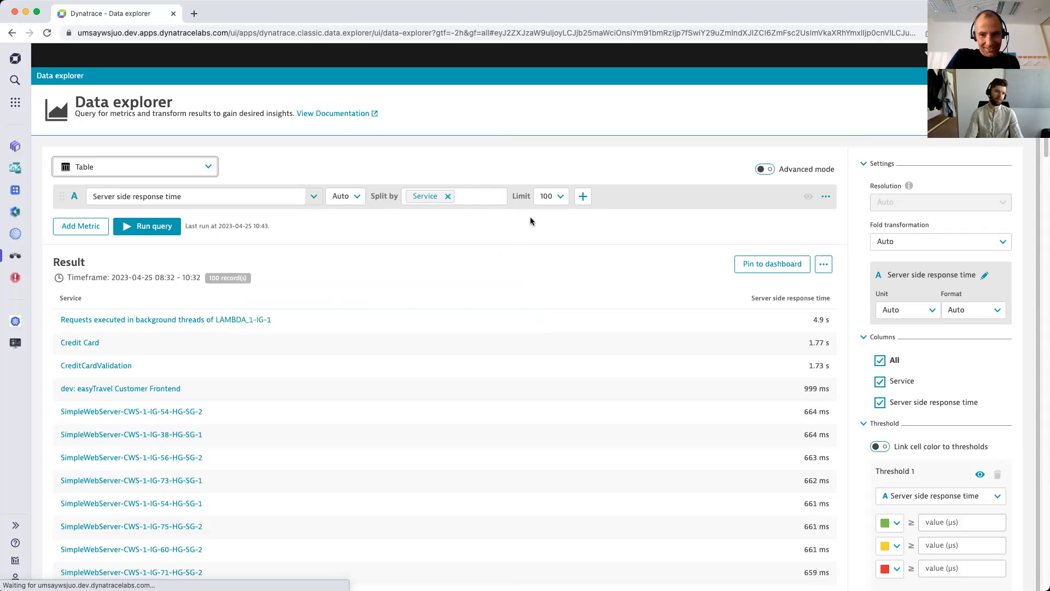
pyautogui.click(554, 196)
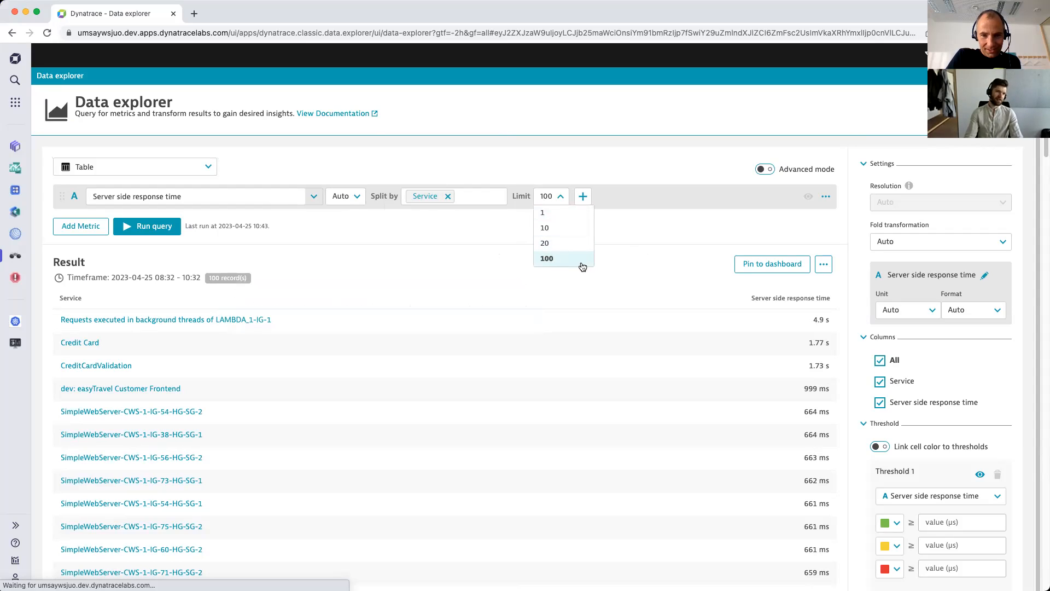
pyautogui.click(244, 180)
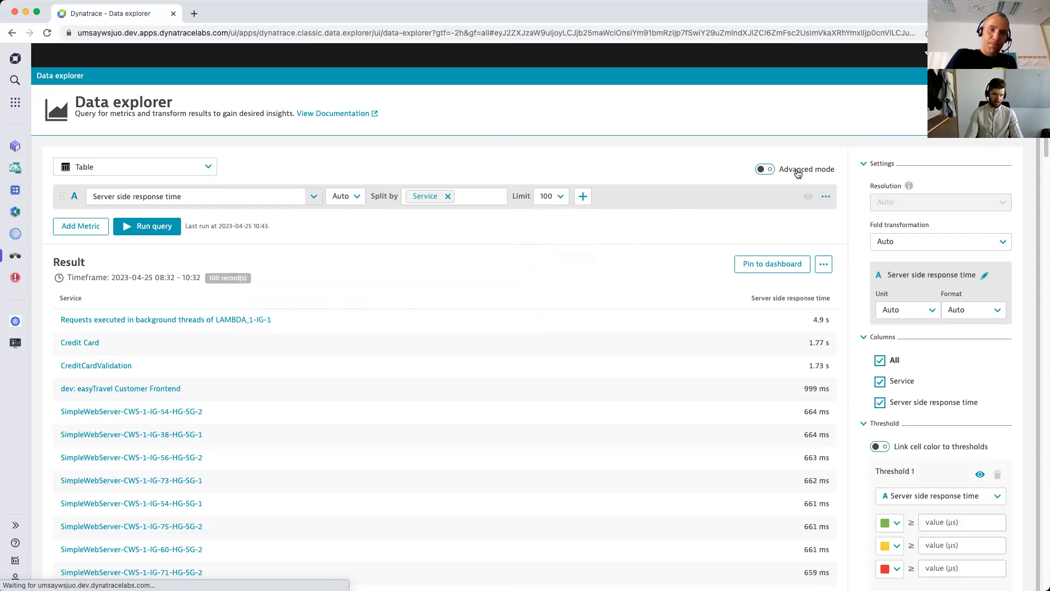
# Switch the query to Advanced mode, remove ":limit(100)" from its expression and run it
pyautogui.click(764, 170)
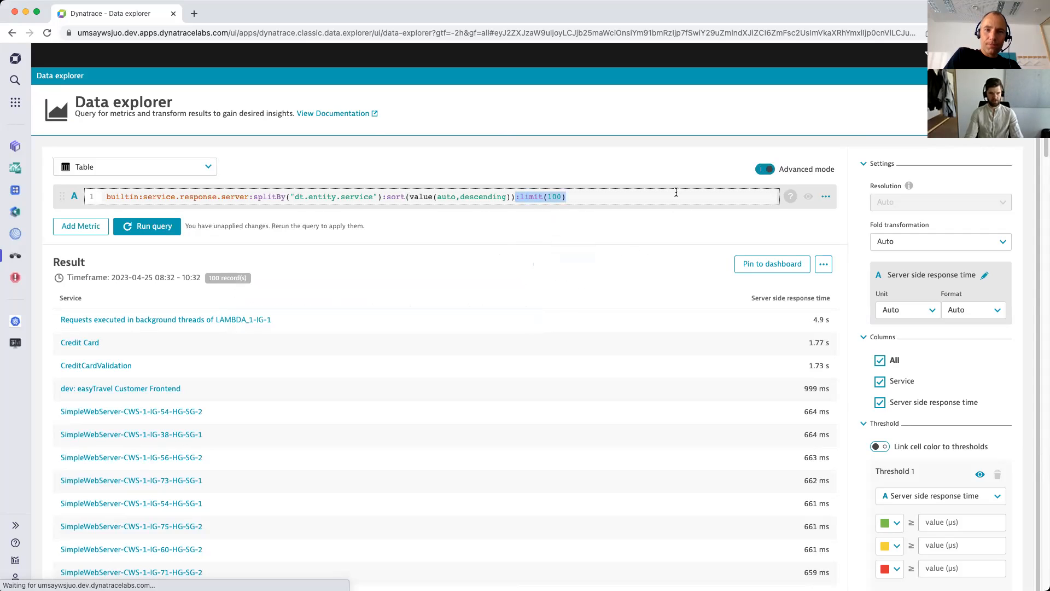
pyautogui.press('BackSpace')
pyautogui.click(161, 227)
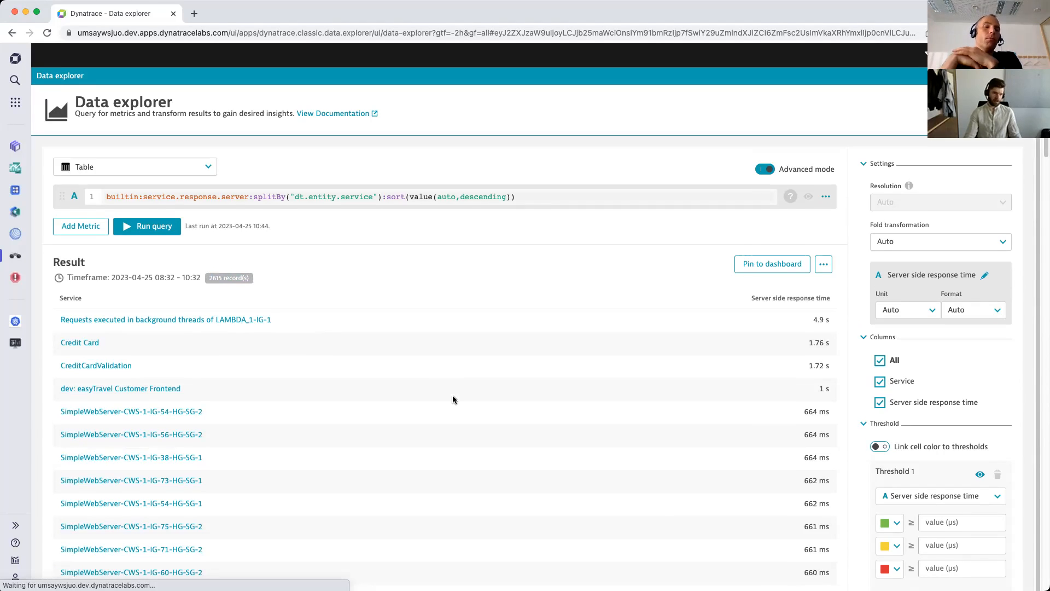
# Review the result table's record count, its rows and the page navigation below the last row
pyautogui.moveTo(220, 278); pyautogui.dragTo(244, 278)
pyautogui.click(199, 285)
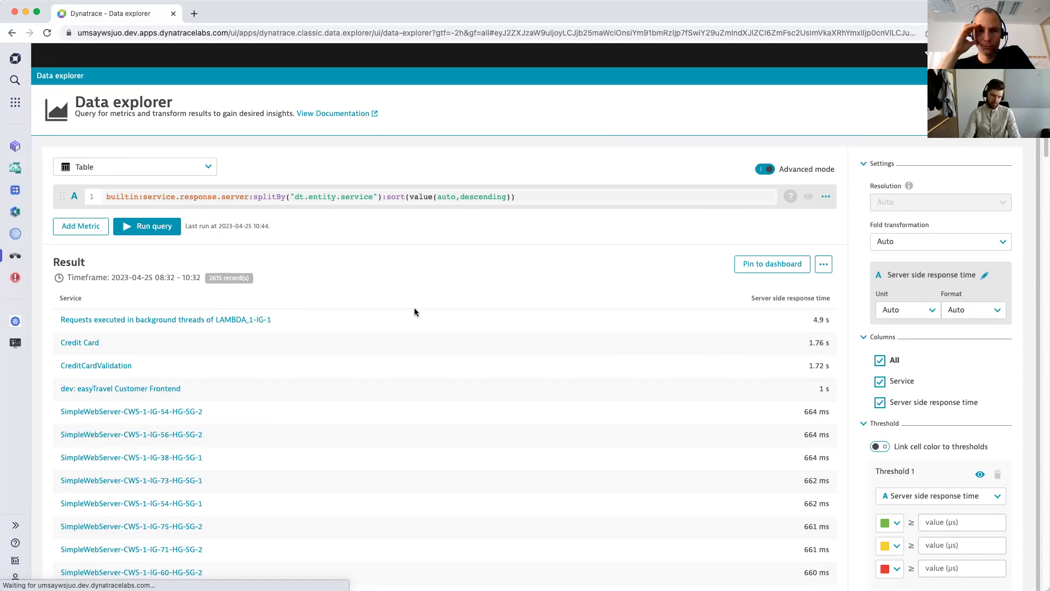
pyautogui.scroll(-1, 360, 356)
pyautogui.scroll(-10, 360, 359)
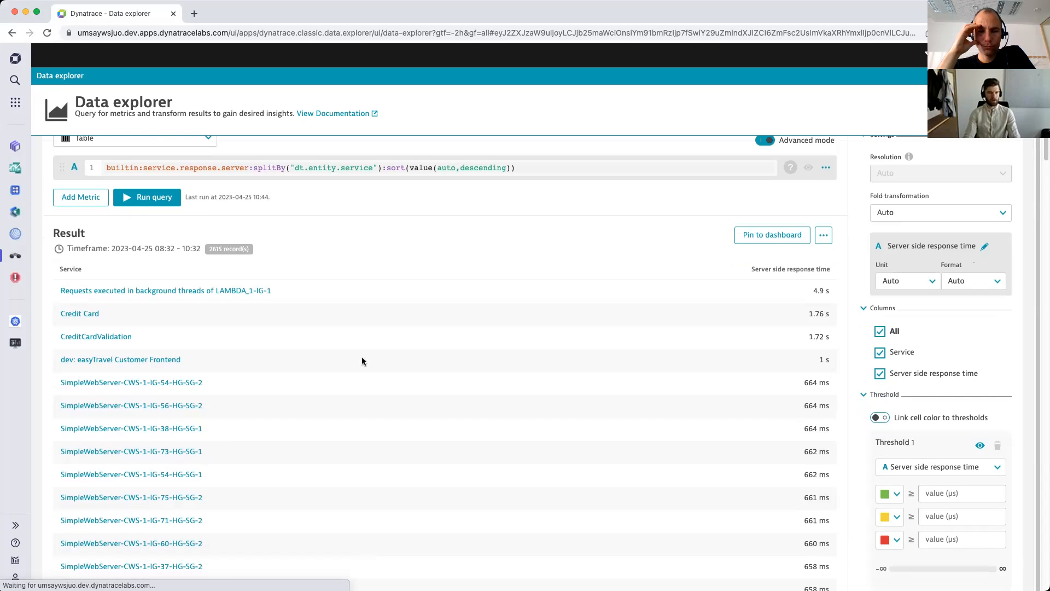
pyautogui.scroll(-10, 382, 386)
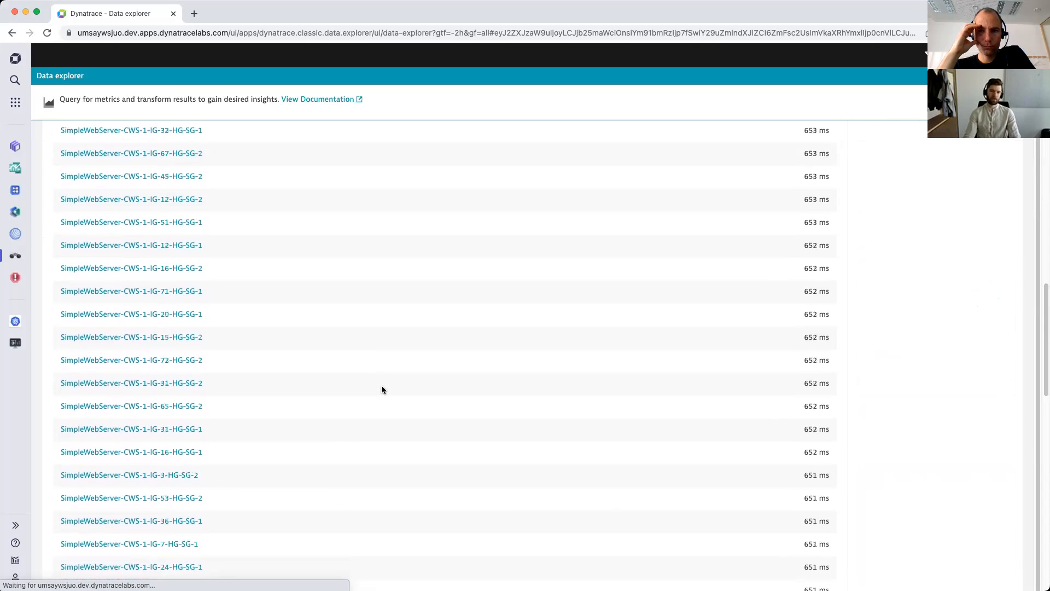
pyautogui.scroll(20, 415, 367)
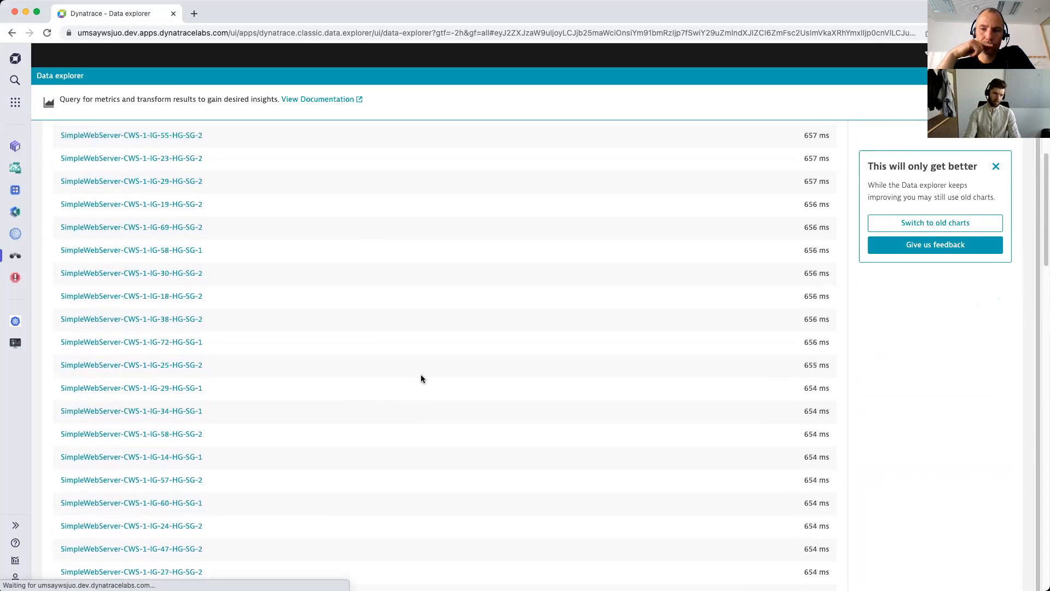
pyautogui.scroll(-20, 470, 432)
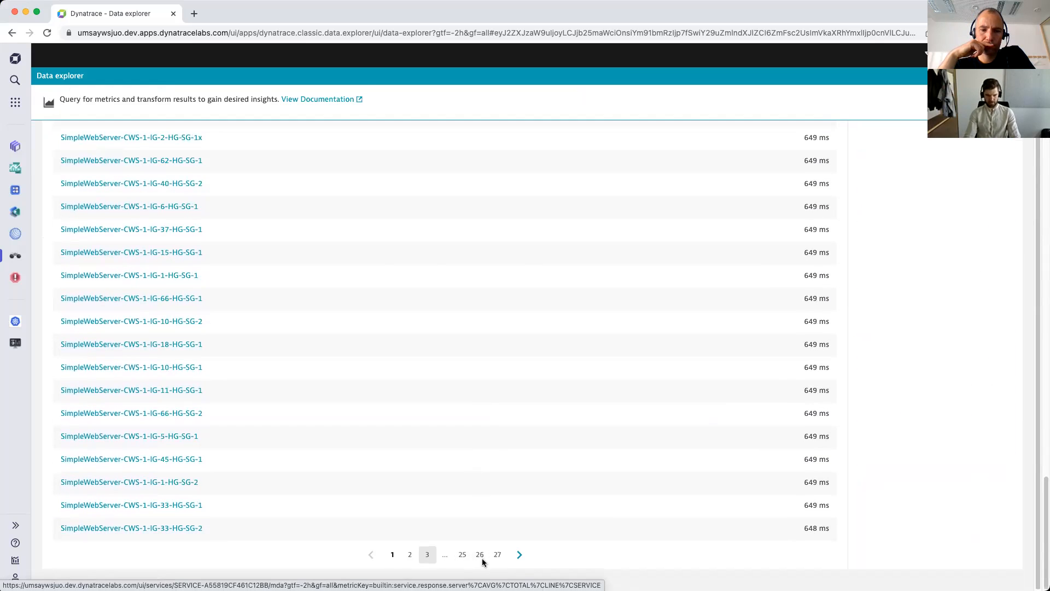
pyautogui.scroll(5, 665, 531)
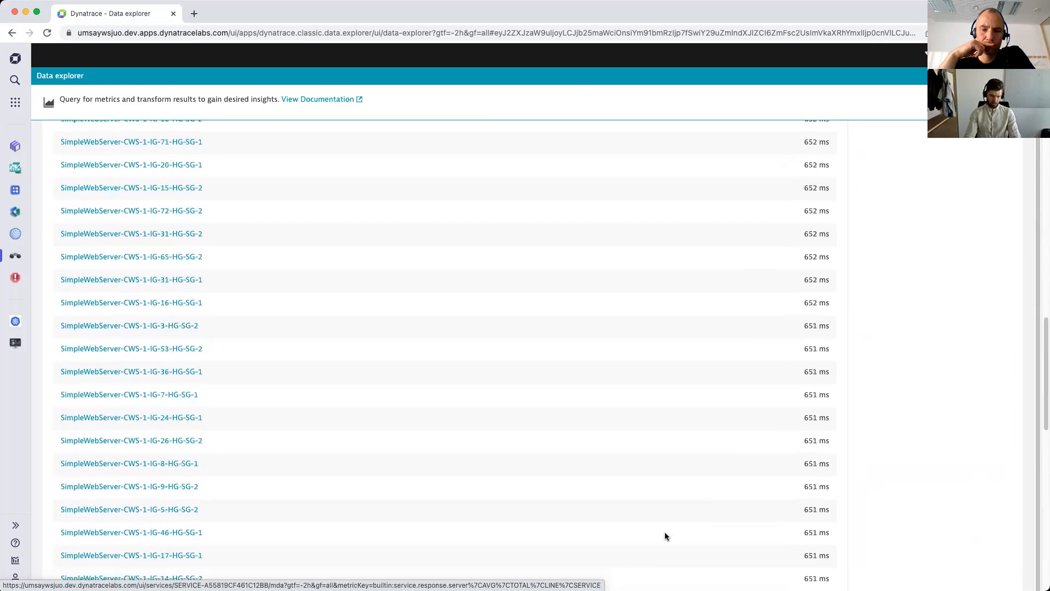
pyautogui.scroll(6, 668, 534)
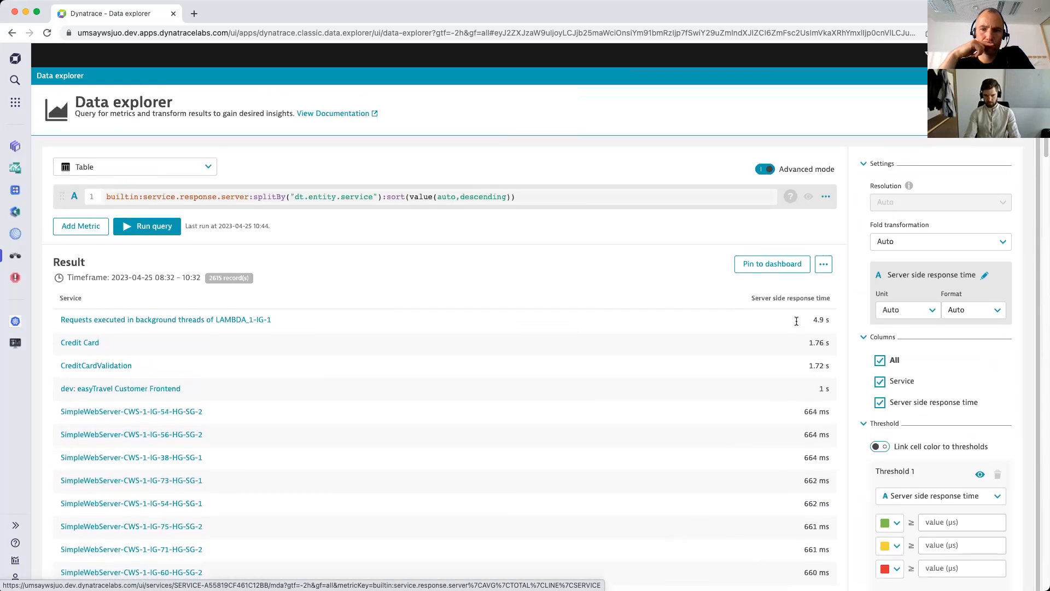
# Pin the table to a new dashboard with the tile title "Server-side response time" and open that dashboard
pyautogui.click(786, 265)
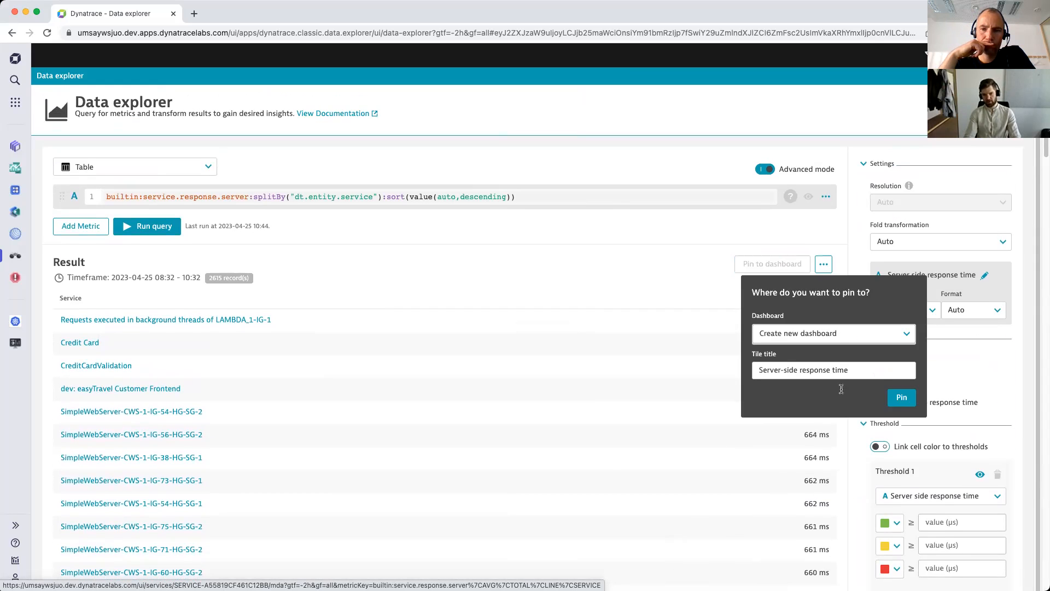
pyautogui.click(901, 398)
pyautogui.click(796, 331)
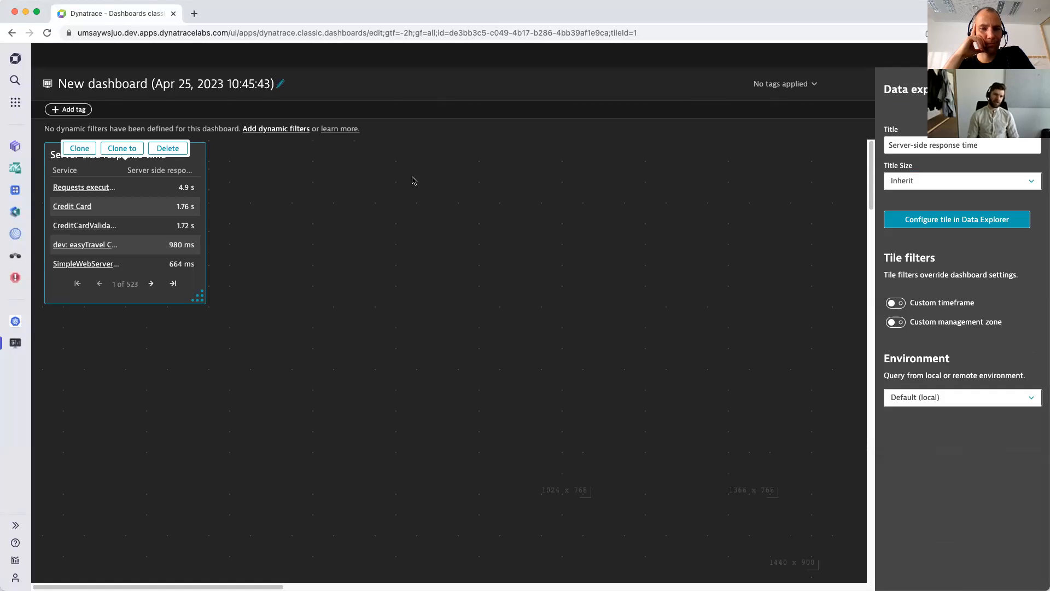
# Enlarge the Server-side response time tile in width and height on the new dashboard and finish editing
pyautogui.moveTo(195, 299); pyautogui.dragTo(229, 367)
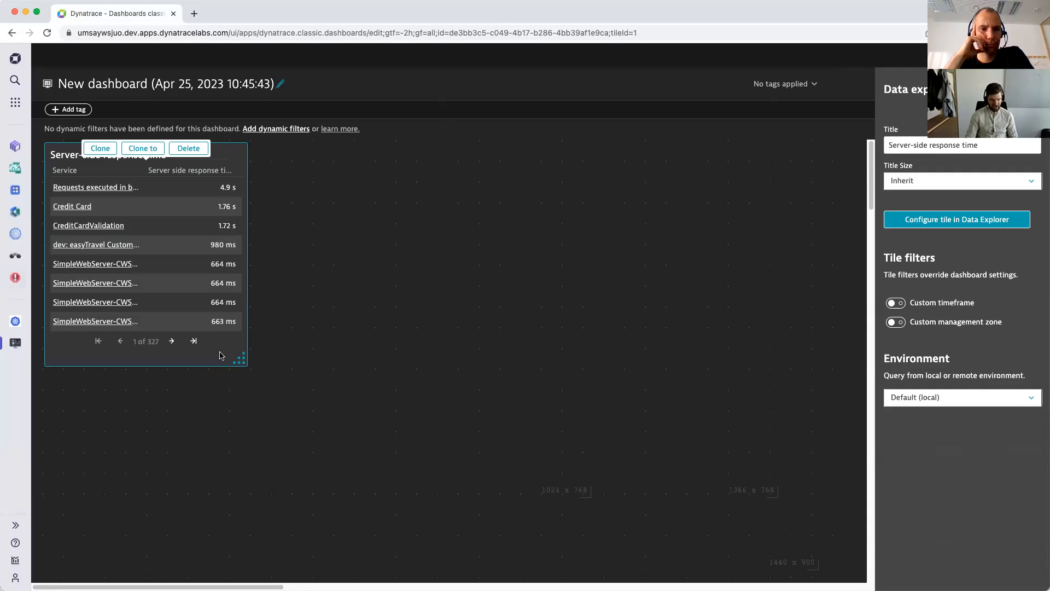
pyautogui.moveTo(243, 362); pyautogui.dragTo(316, 344)
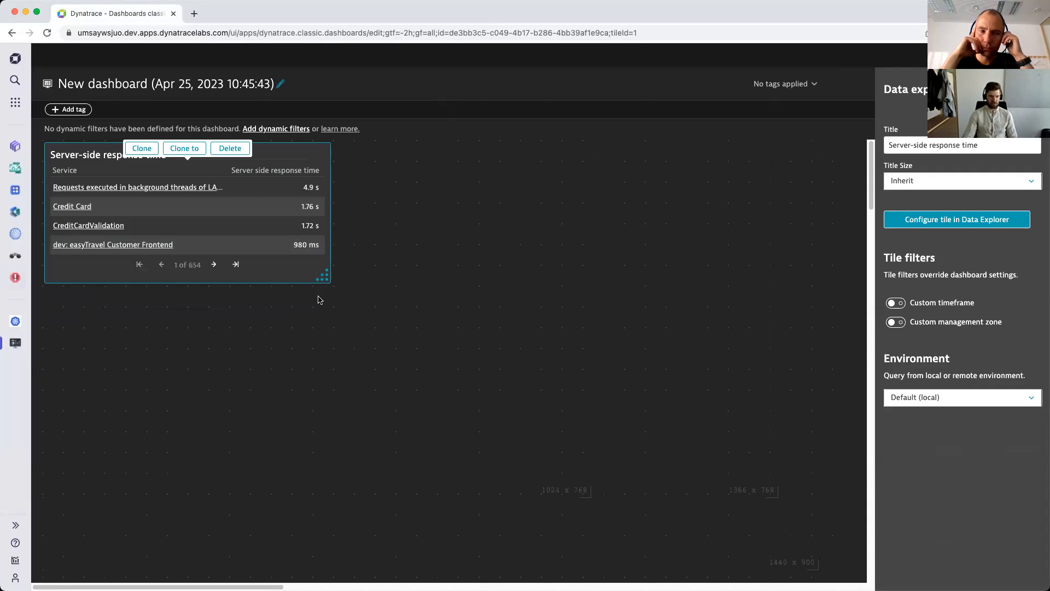
pyautogui.moveTo(320, 280); pyautogui.dragTo(291, 347)
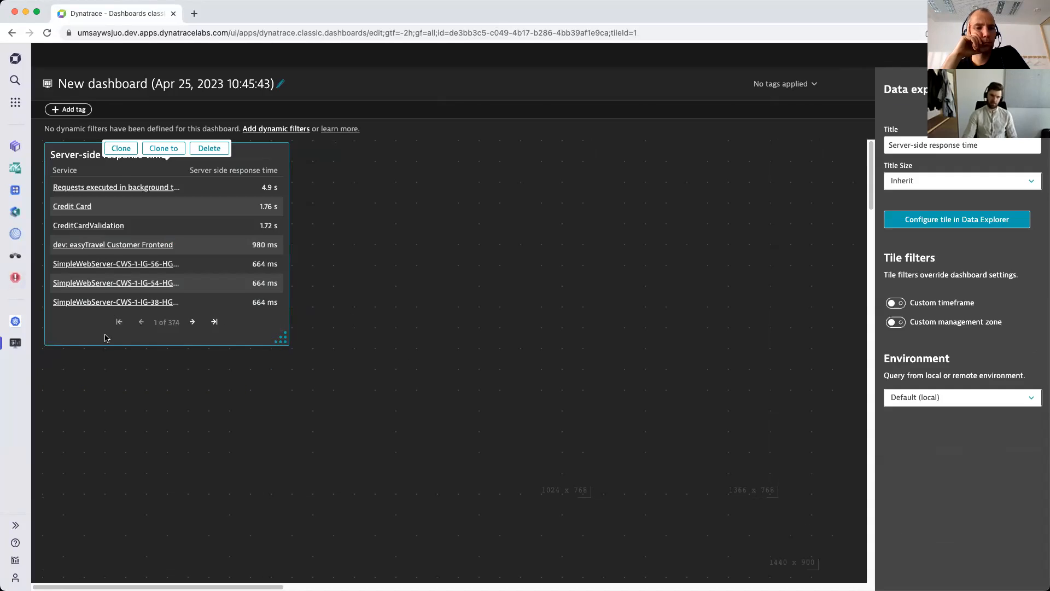
pyautogui.click(1022, 89)
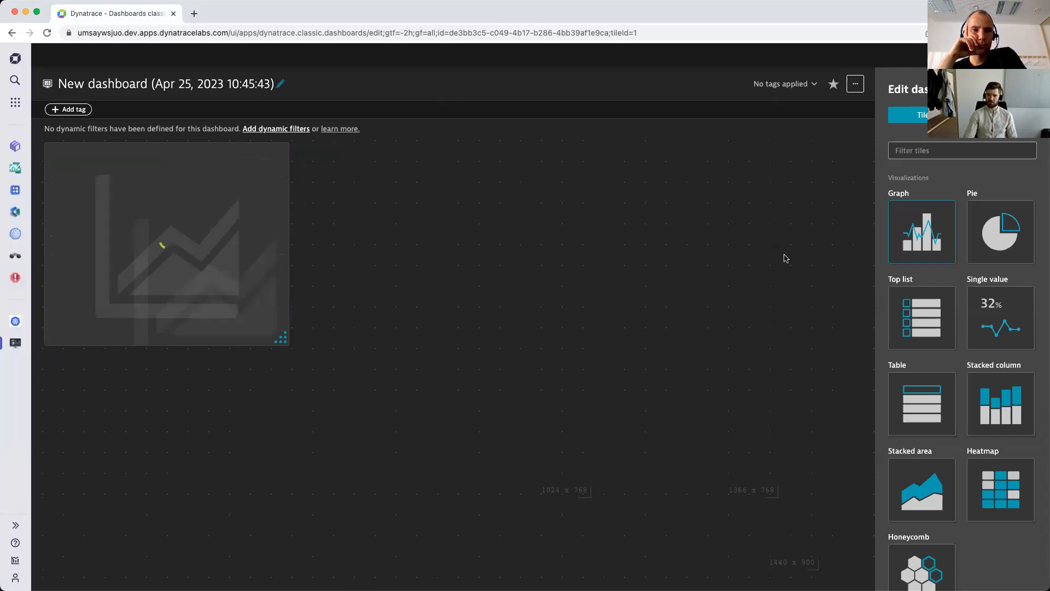
# Open the tile's configuration in Data explorer, turn off Advanced mode and reset the query to Build mode
pyautogui.click(278, 124)
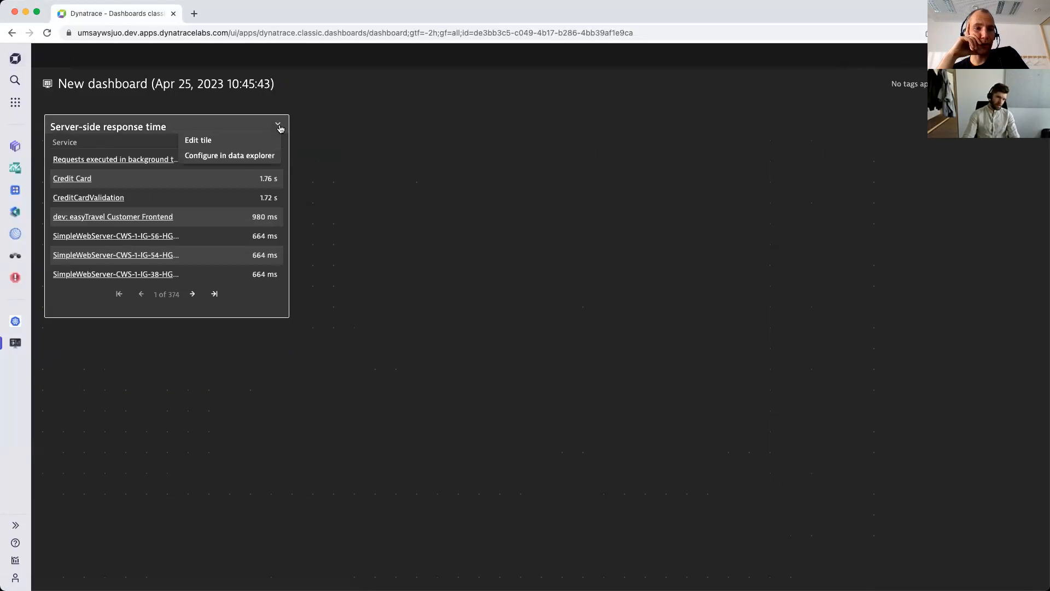
pyautogui.click(248, 156)
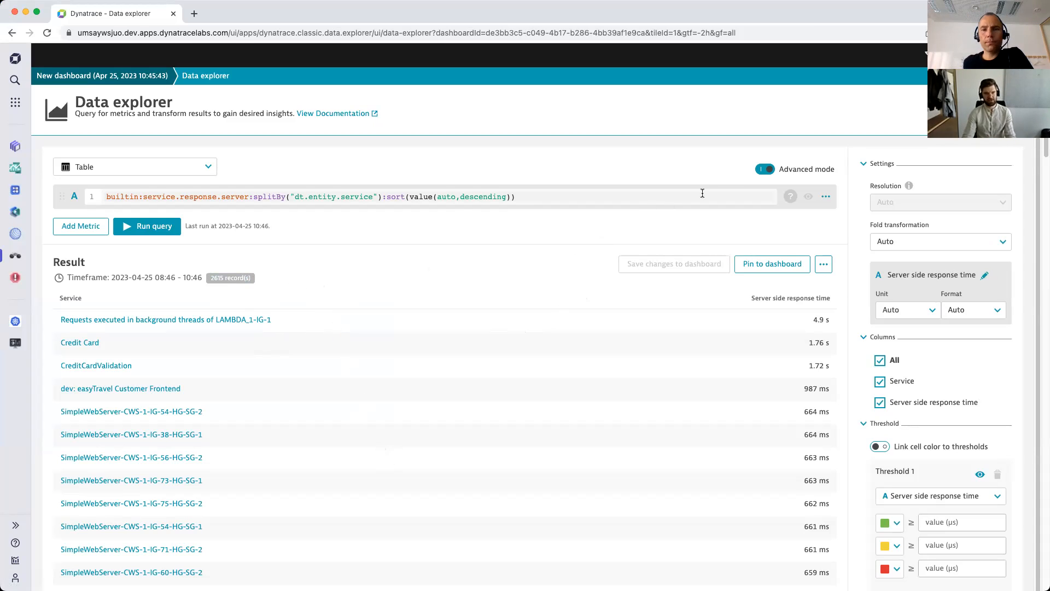
pyautogui.click(764, 170)
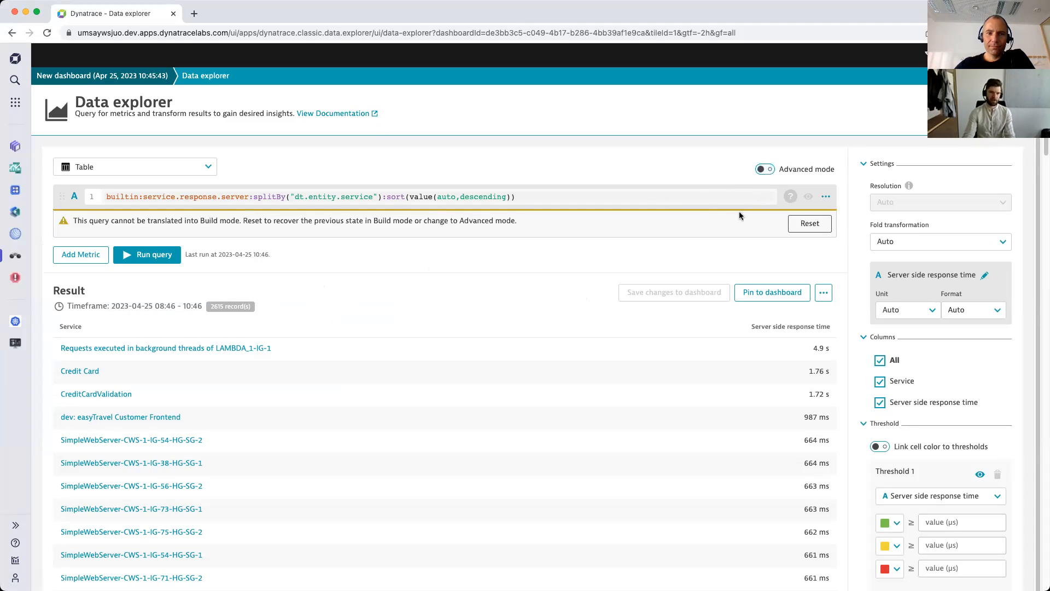
pyautogui.click(803, 224)
# Query the CPU usage % metric split by Host and look through the resulting table
pyautogui.click(242, 200)
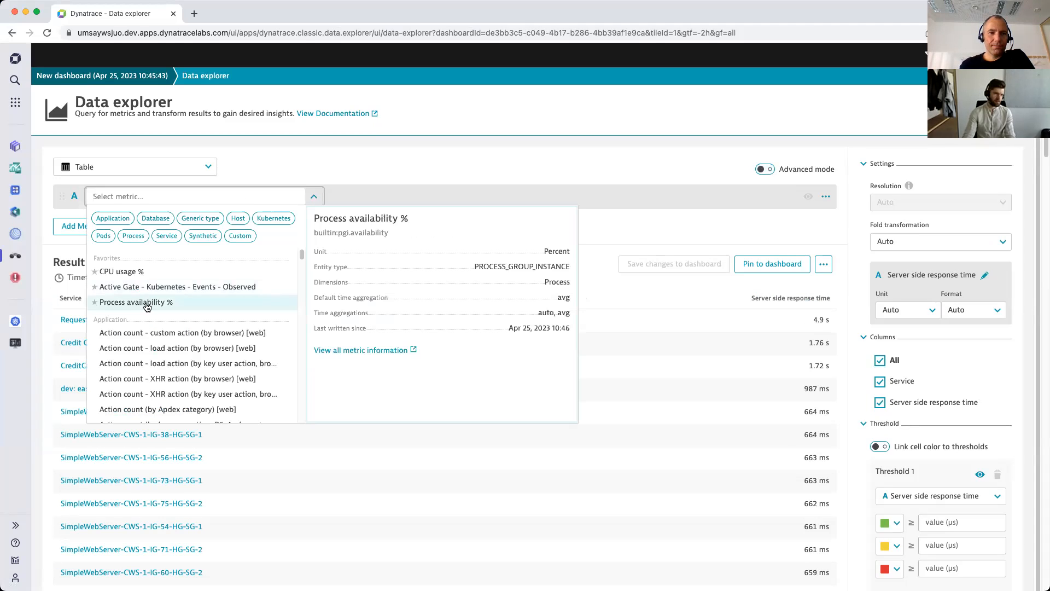
pyautogui.click(146, 272)
pyautogui.click(421, 196)
pyautogui.click(415, 213)
pyautogui.click(147, 226)
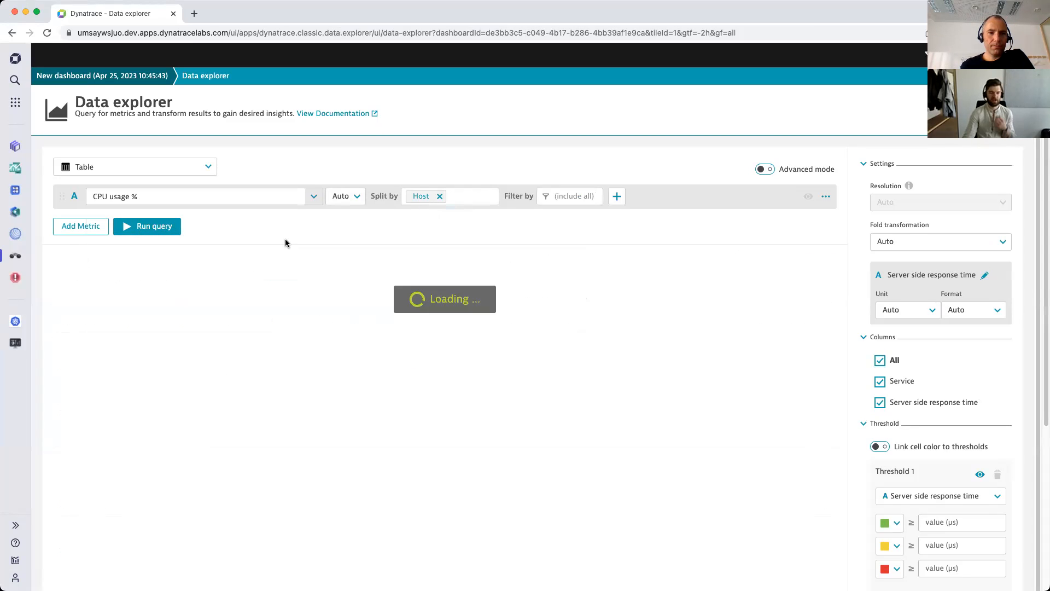
pyautogui.scroll(-5, 345, 378)
pyautogui.scroll(5, 350, 390)
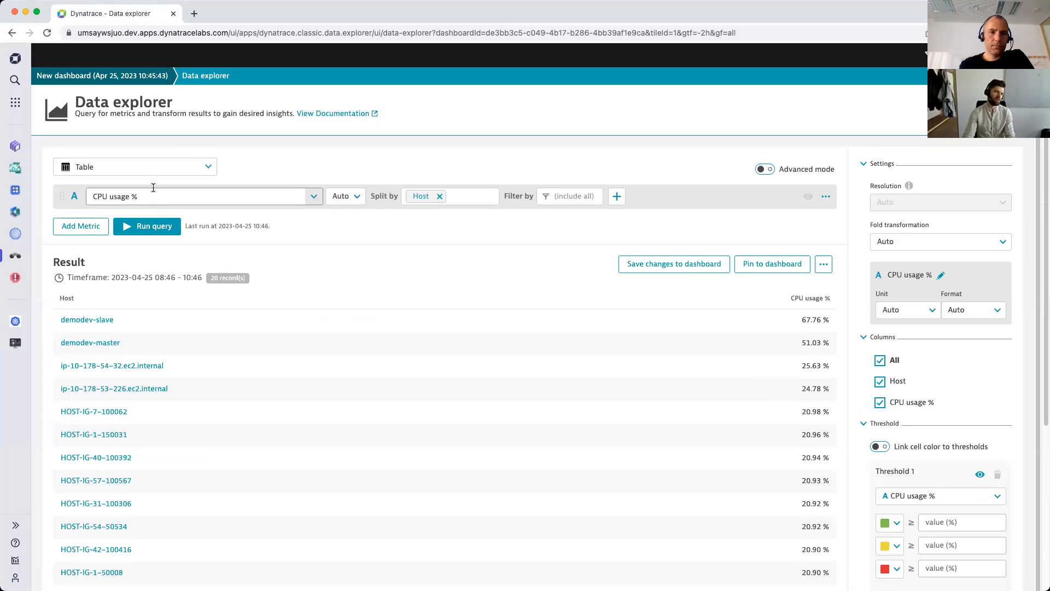
# Search the metric list for "request"
pyautogui.click(146, 197)
pyautogui.write('request')
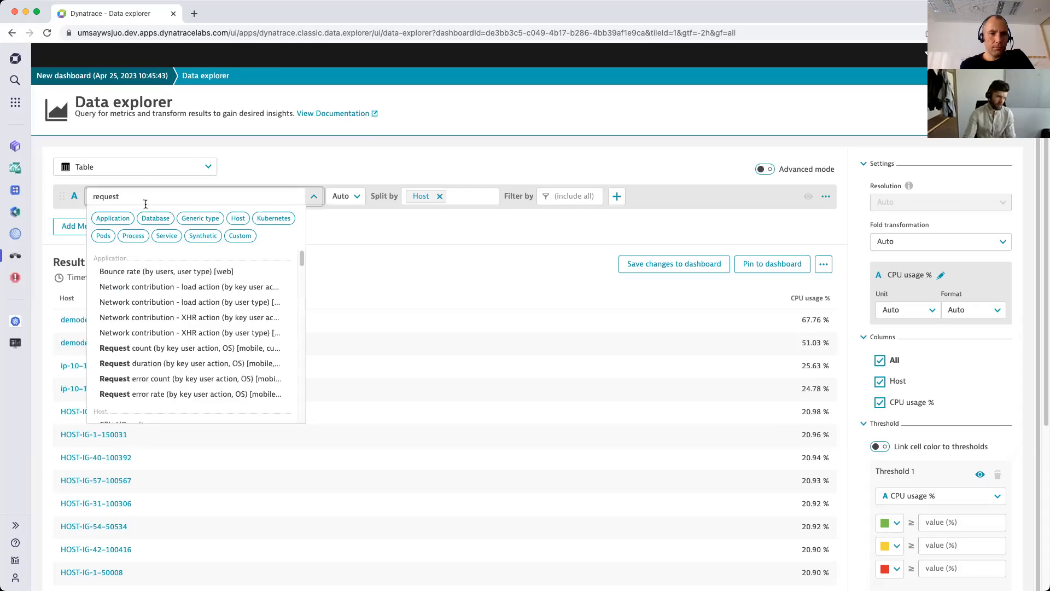
pyautogui.click(432, 257)
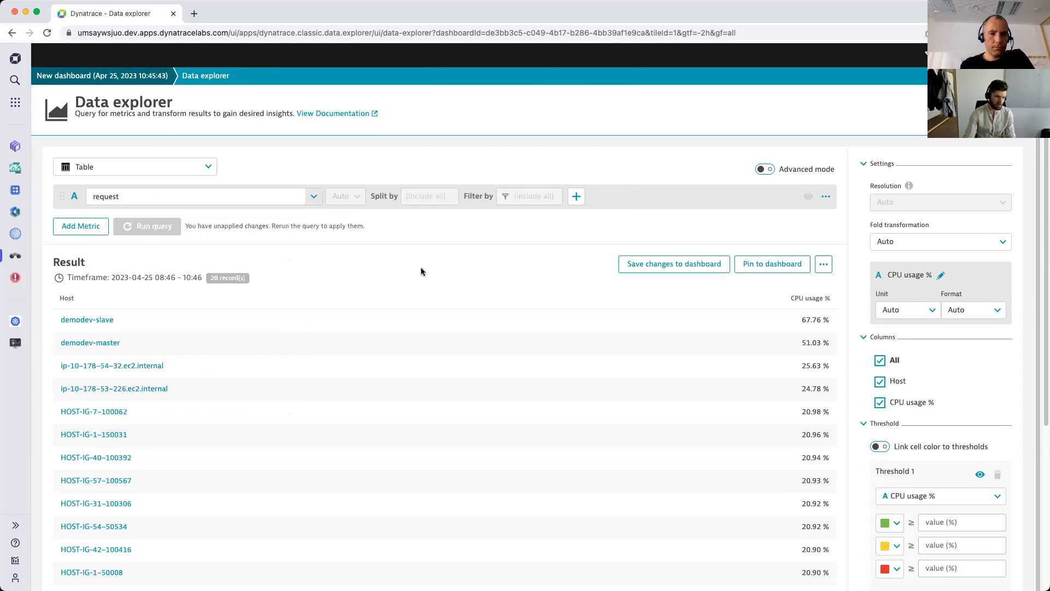
pyautogui.click(211, 200)
pyautogui.press('super+a')
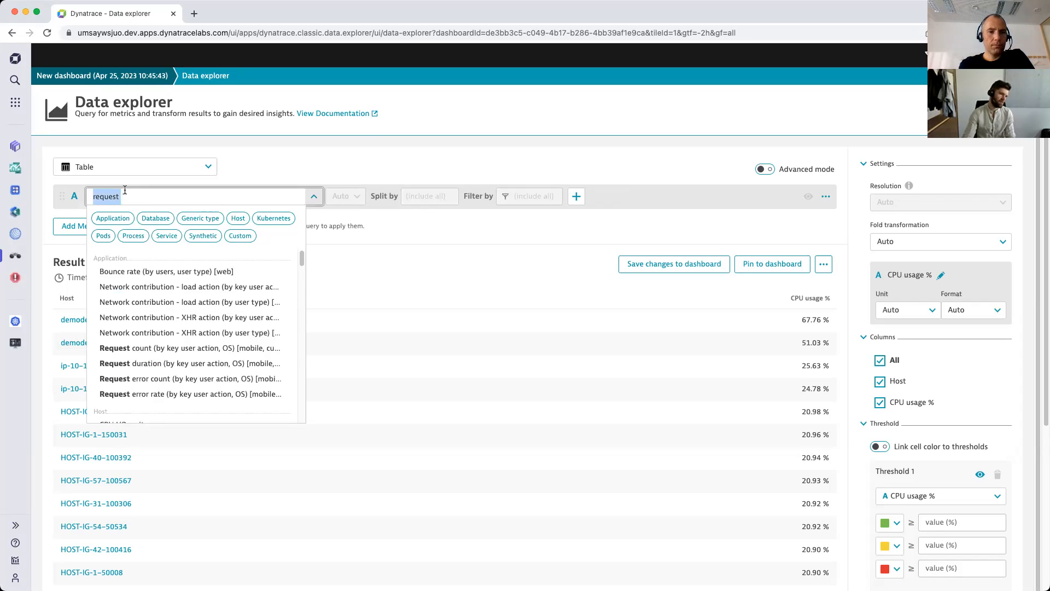
# Filter the metrics to Application, search for "action count", choose "Action count - custom action (by browser) [web]" and run the query
pyautogui.click(113, 217)
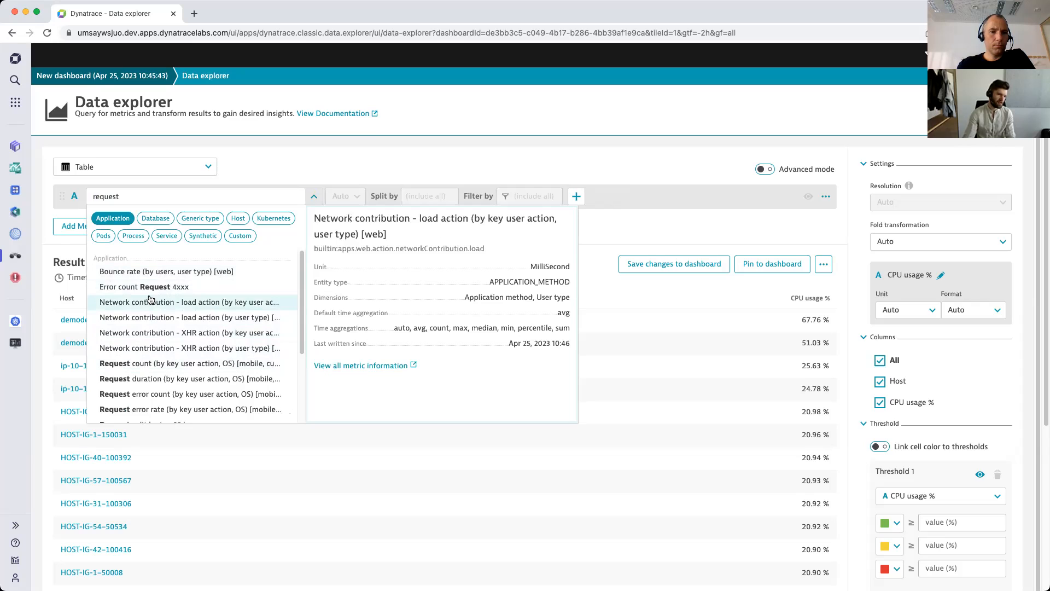
pyautogui.click(131, 189)
pyautogui.press('super+a')
pyautogui.write('action a')
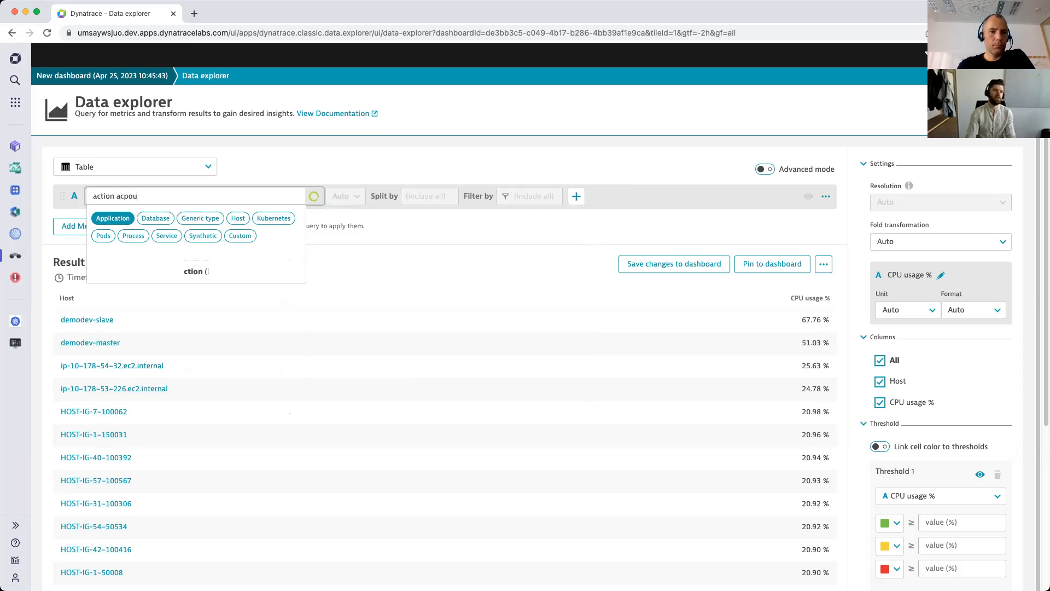
pyautogui.write('ount')
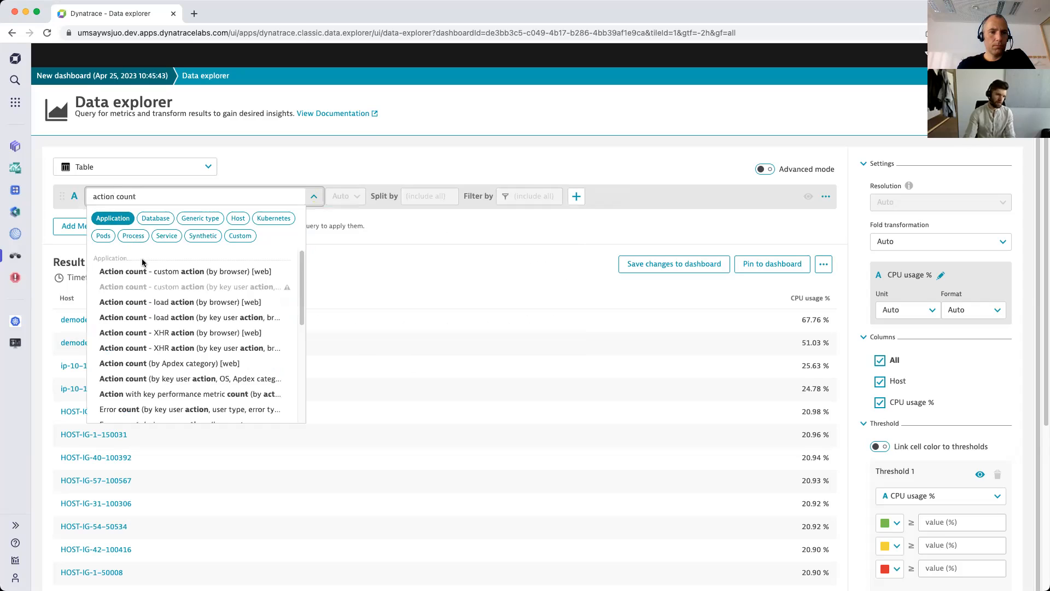
pyautogui.click(143, 268)
pyautogui.click(125, 227)
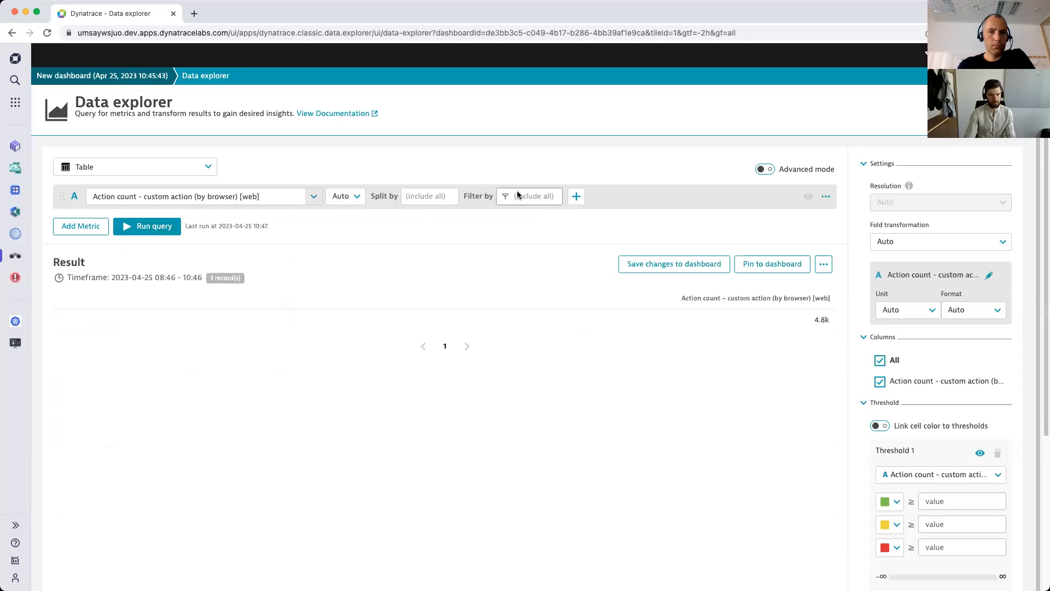
# Split the custom action count by Web application and rerun the query
pyautogui.click(443, 202)
pyautogui.click(435, 212)
pyautogui.click(147, 225)
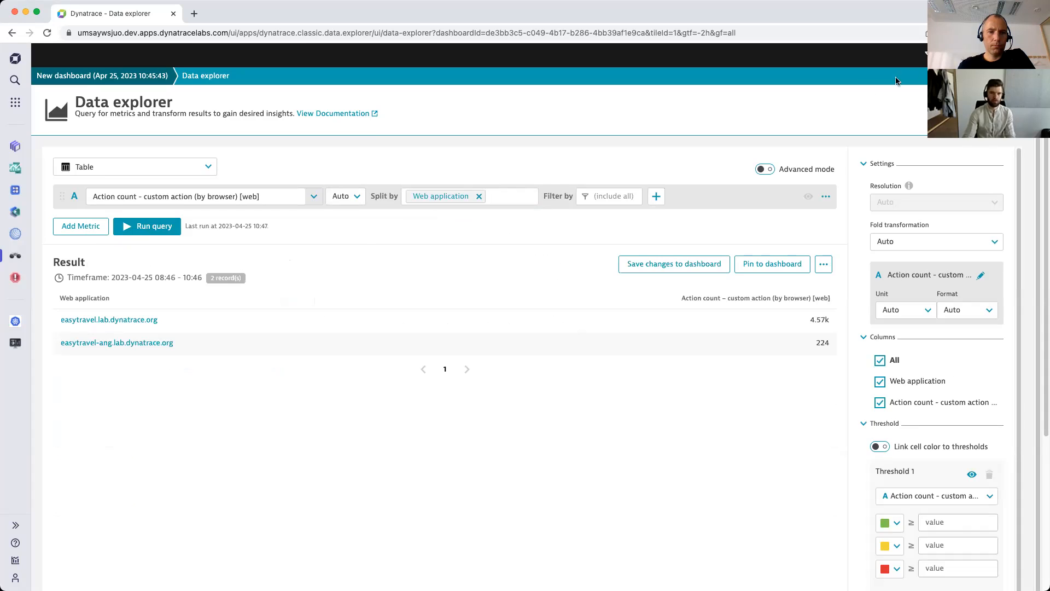
# Set the query timeframe to Last 30 days
pyautogui.click(901, 55)
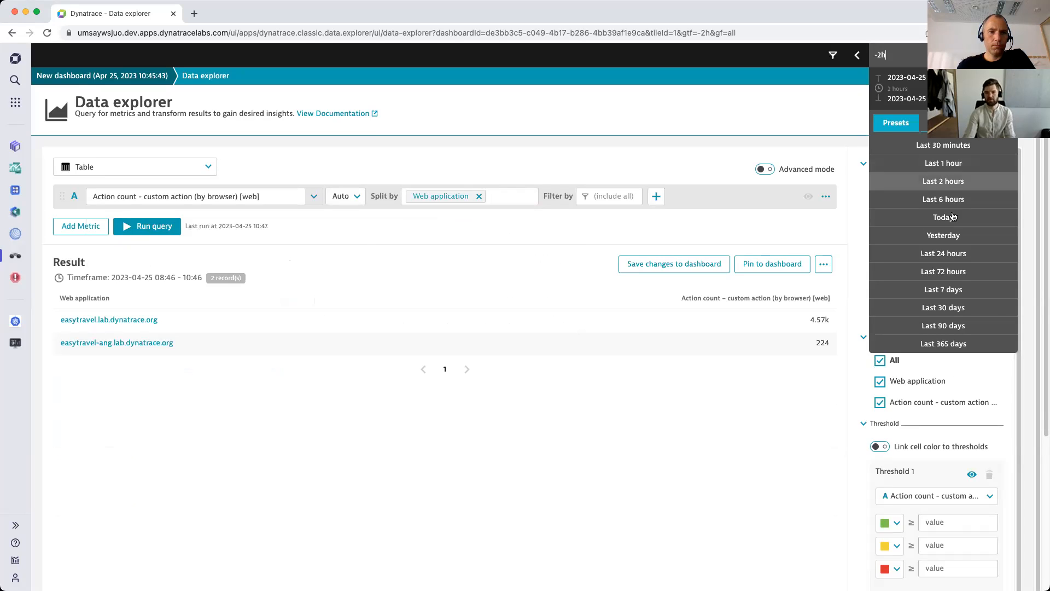
pyautogui.click(941, 307)
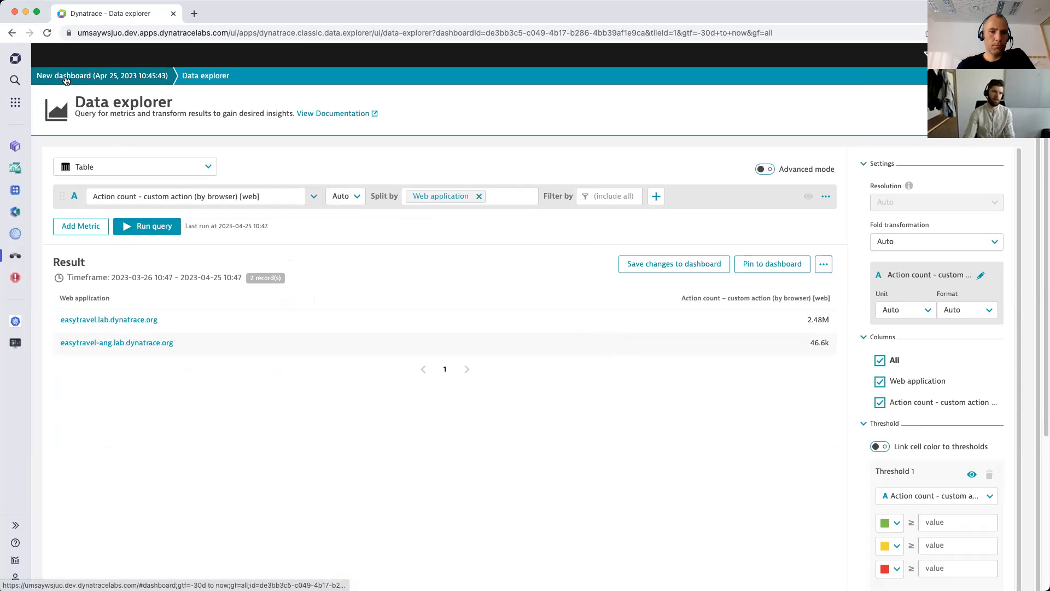
# Switch the metric list's category filter from Application to Service
pyautogui.click(148, 196)
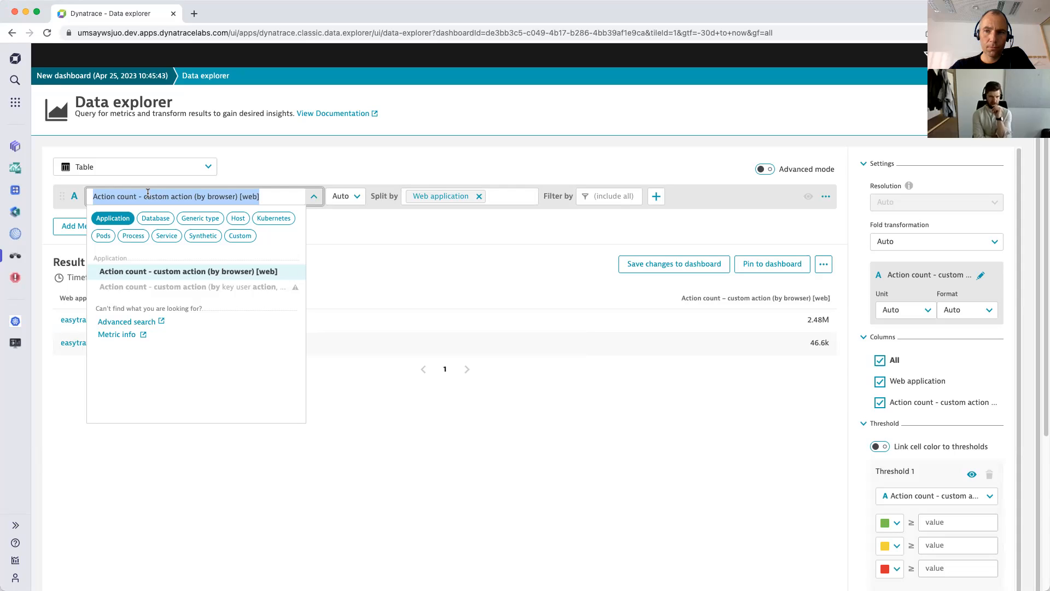
pyautogui.click(93, 330)
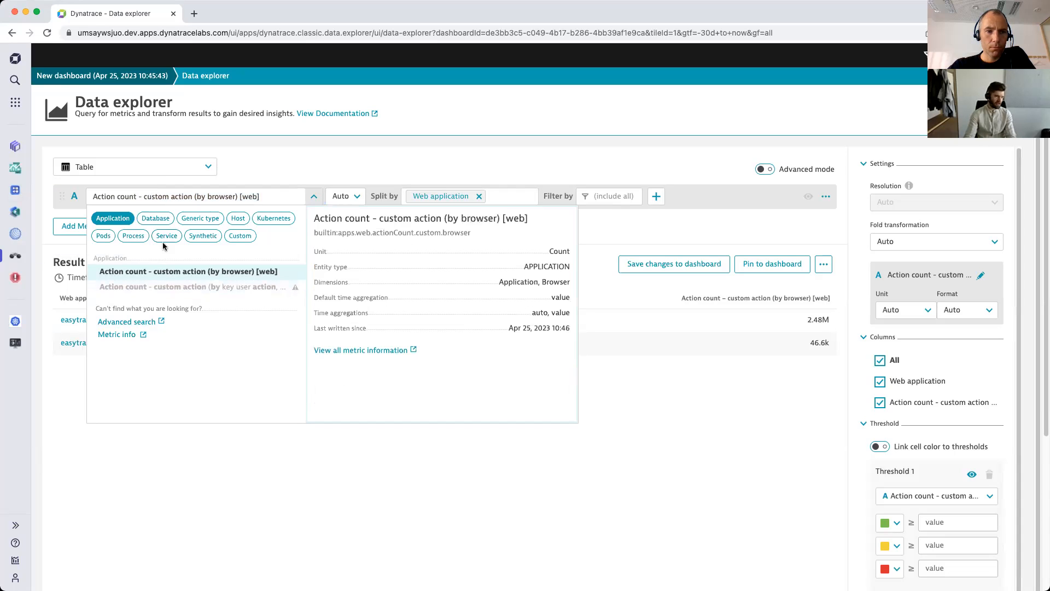
pyautogui.click(113, 218)
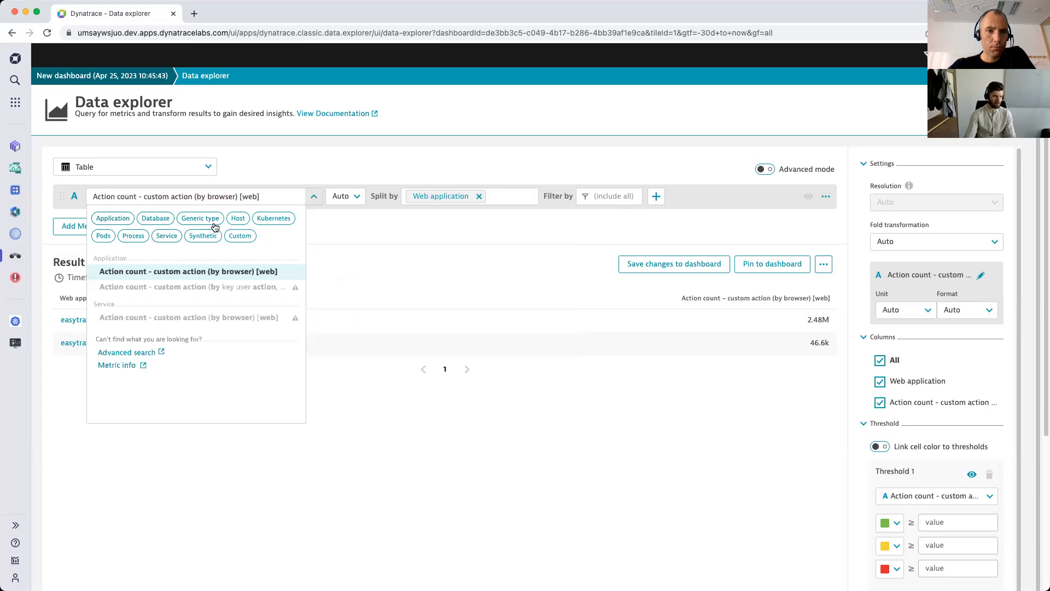
pyautogui.click(167, 236)
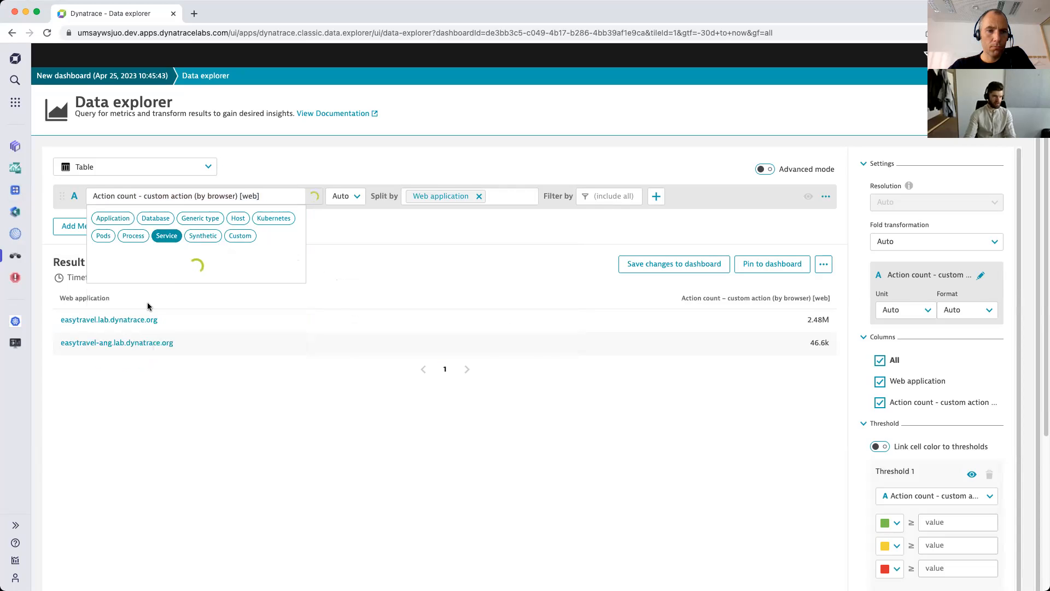
# Search the Service metrics for "request"
pyautogui.click(153, 198)
pyautogui.write('requze')
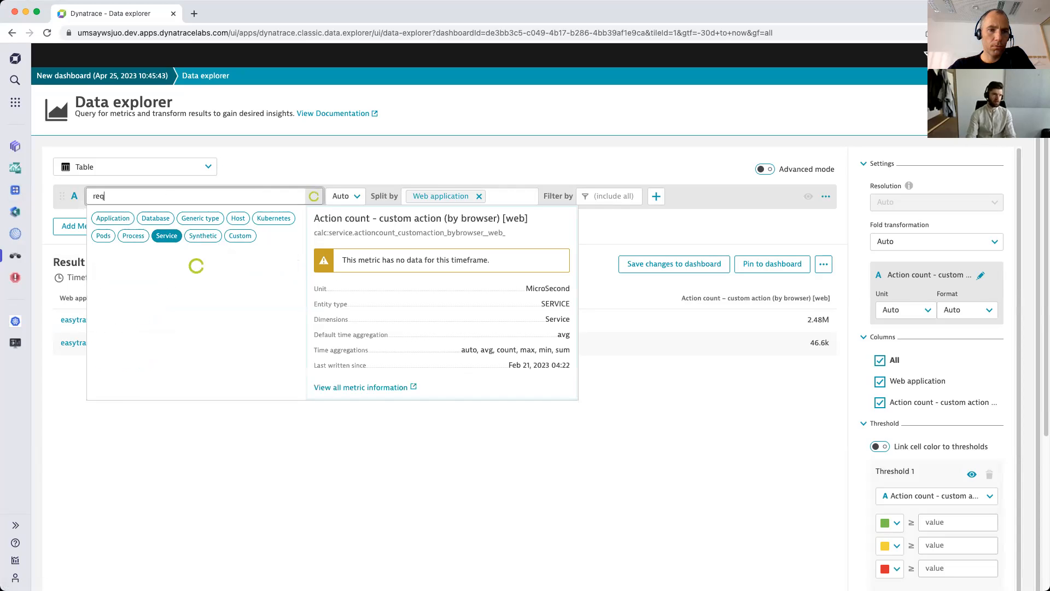
pyautogui.press('BackSpace')
pyautogui.press('BackSpace')
pyautogui.write('e')
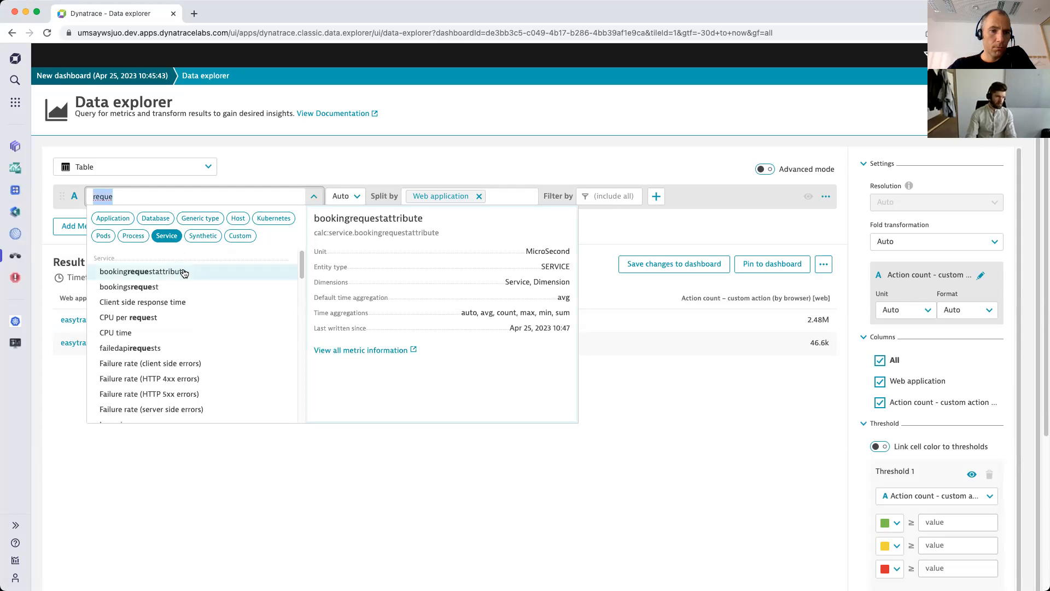
pyautogui.press('BackSpace')
pyautogui.press('BackSpace')
pyautogui.press('BackSpace')
pyautogui.write('quess')
pyautogui.press('BackSpace')
pyautogui.write('t')
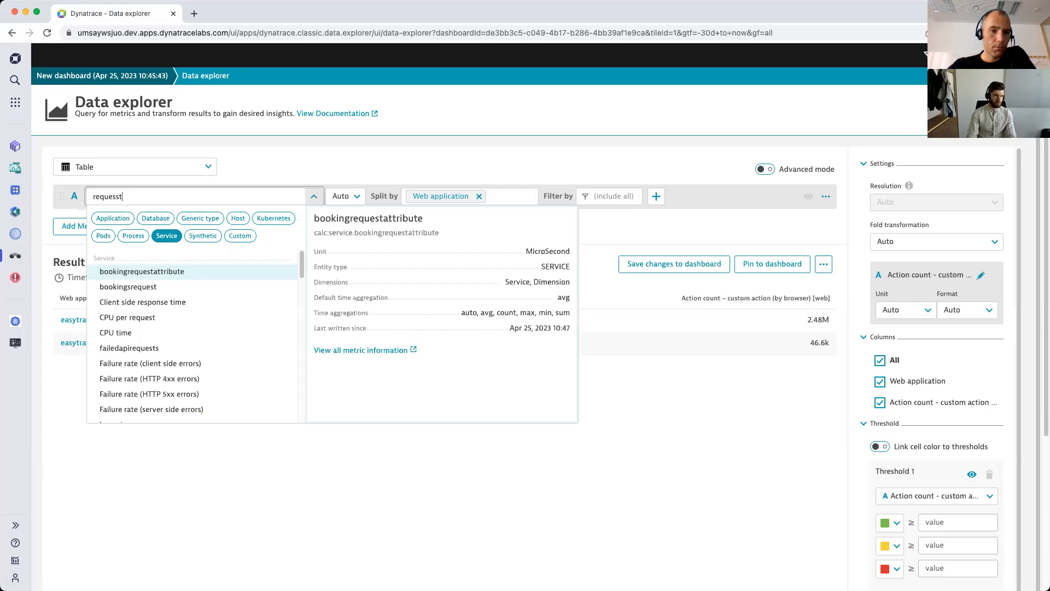
# Choose the service metric Request count (builtin:service.requestCount.total) and run the query
pyautogui.scroll(-5, 189, 356)
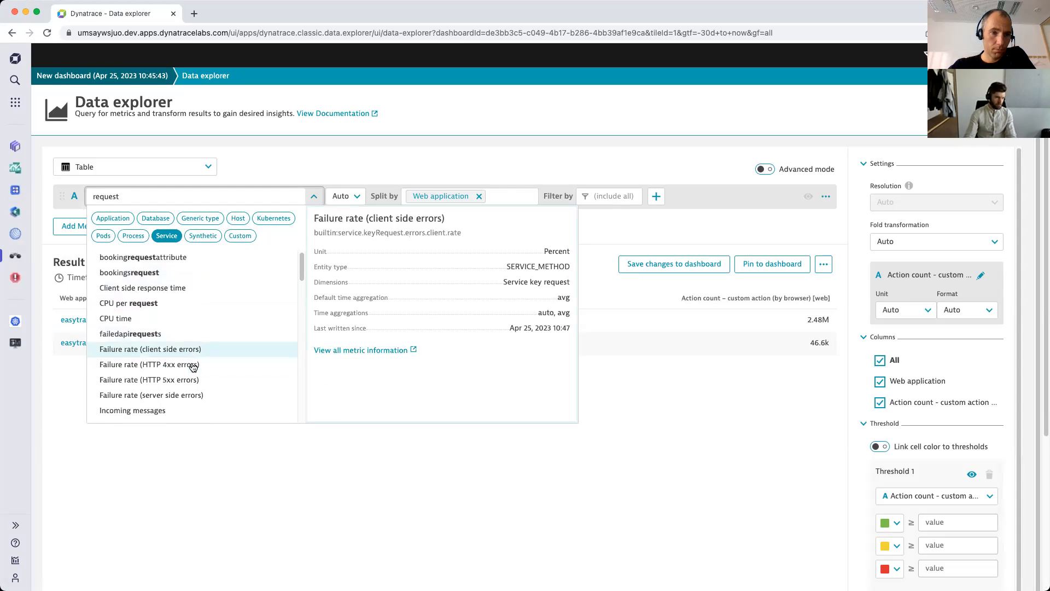
pyautogui.scroll(-8, 196, 381)
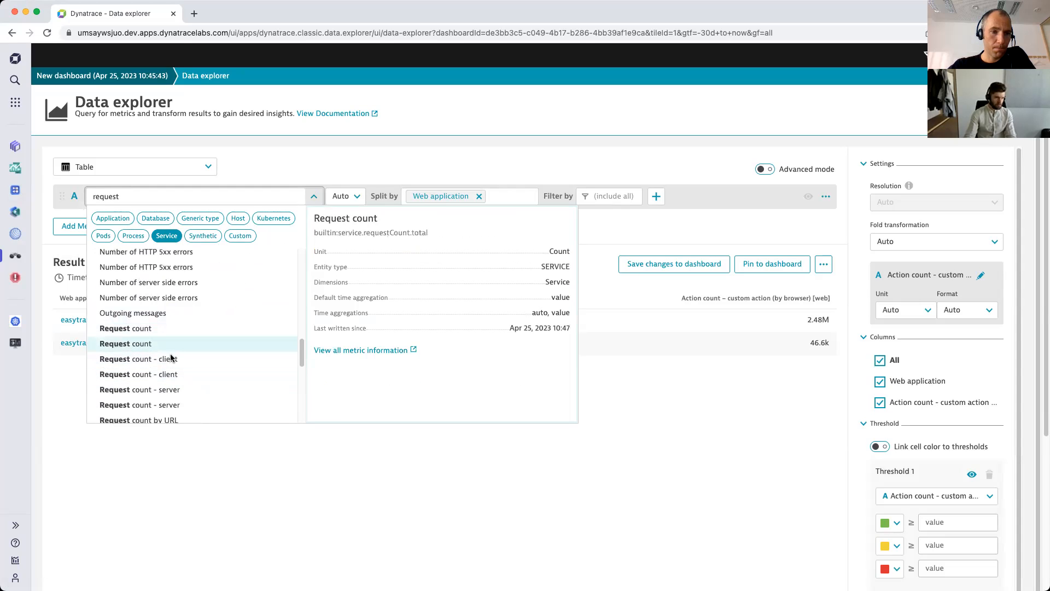
pyautogui.click(174, 346)
pyautogui.click(157, 235)
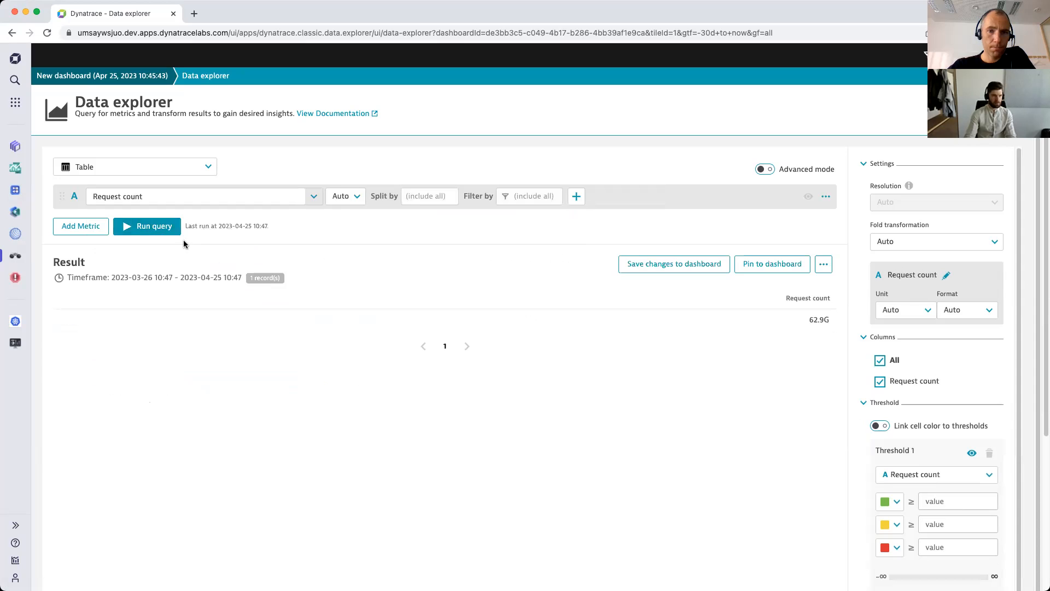
# Split the Request count metric by Service and rerun the query
pyautogui.click(421, 198)
pyautogui.click(422, 212)
pyautogui.click(143, 229)
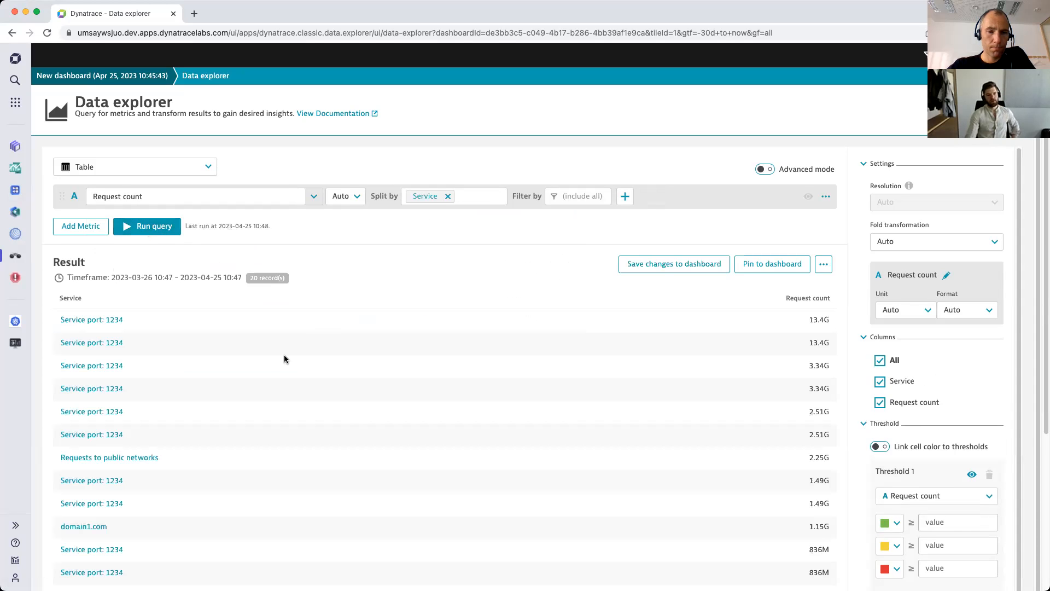
# Look through the table of request counts per service
pyautogui.scroll(-3, 202, 421)
pyautogui.scroll(-3, 215, 432)
pyautogui.scroll(5, 215, 433)
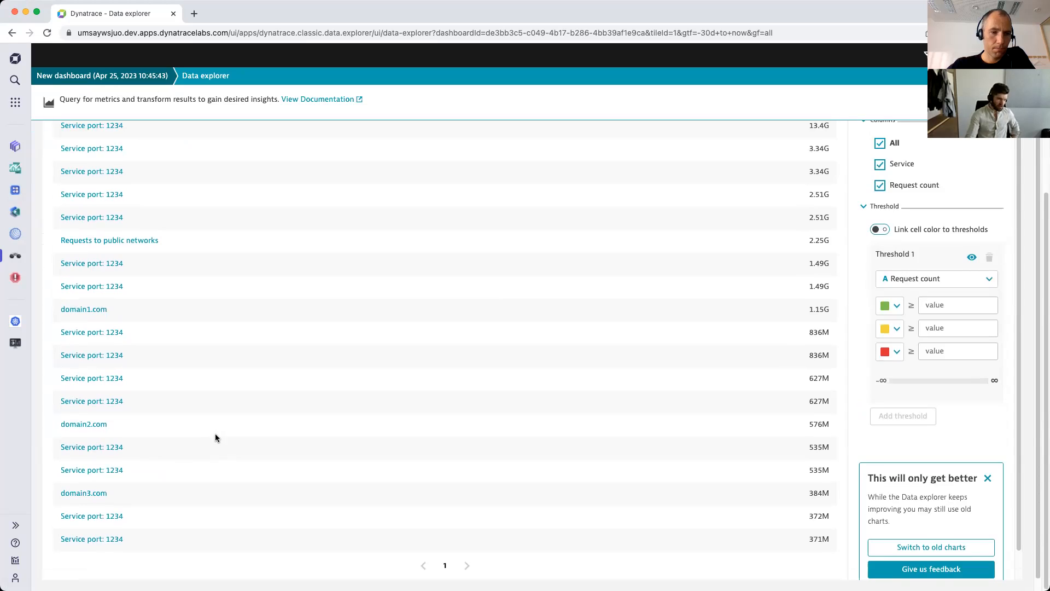
pyautogui.scroll(-5, 379, 380)
pyautogui.scroll(5, 493, 330)
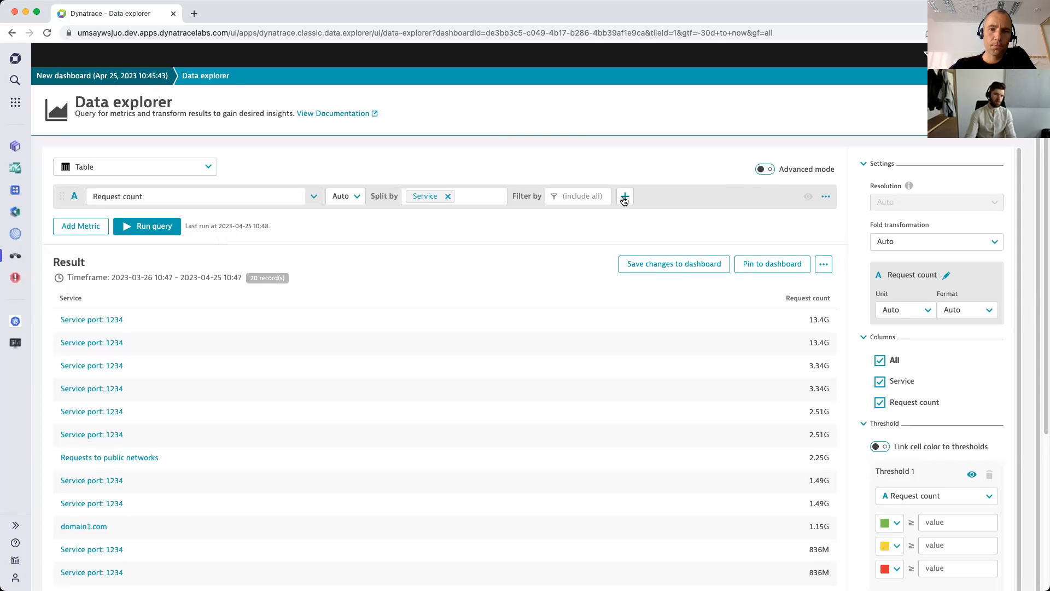
pyautogui.scroll(-5, 172, 454)
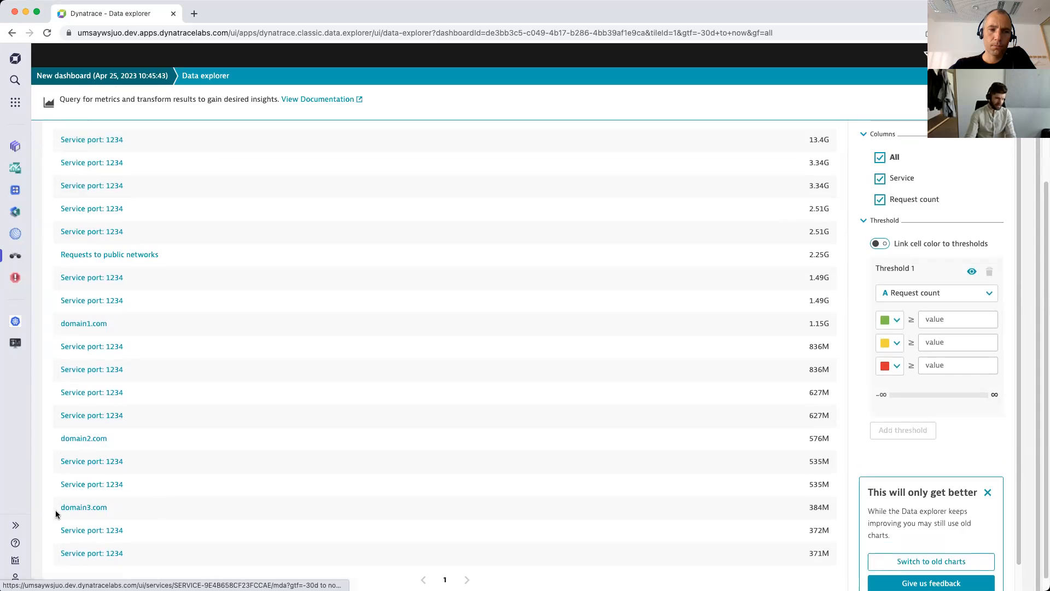
pyautogui.scroll(5, 321, 368)
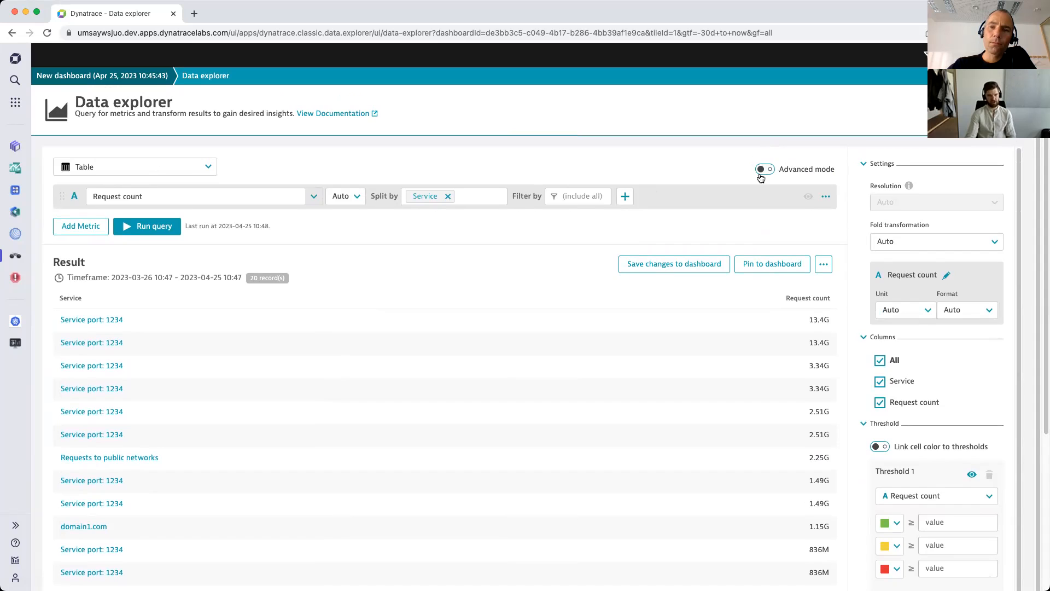
# Add the Sort By option to the Request count query and remove Filter By
pyautogui.click(625, 197)
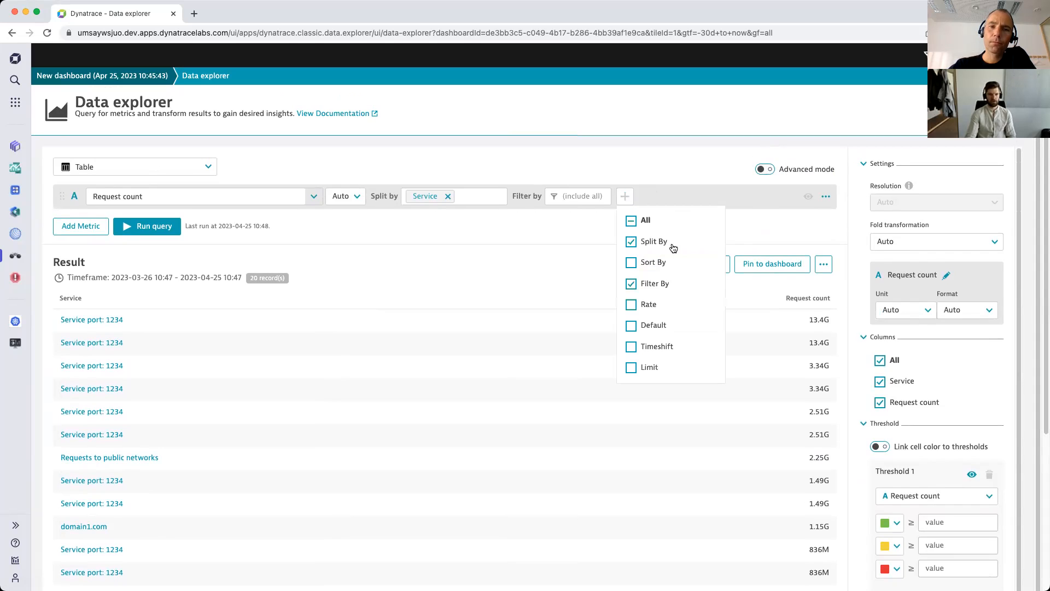
pyautogui.click(641, 261)
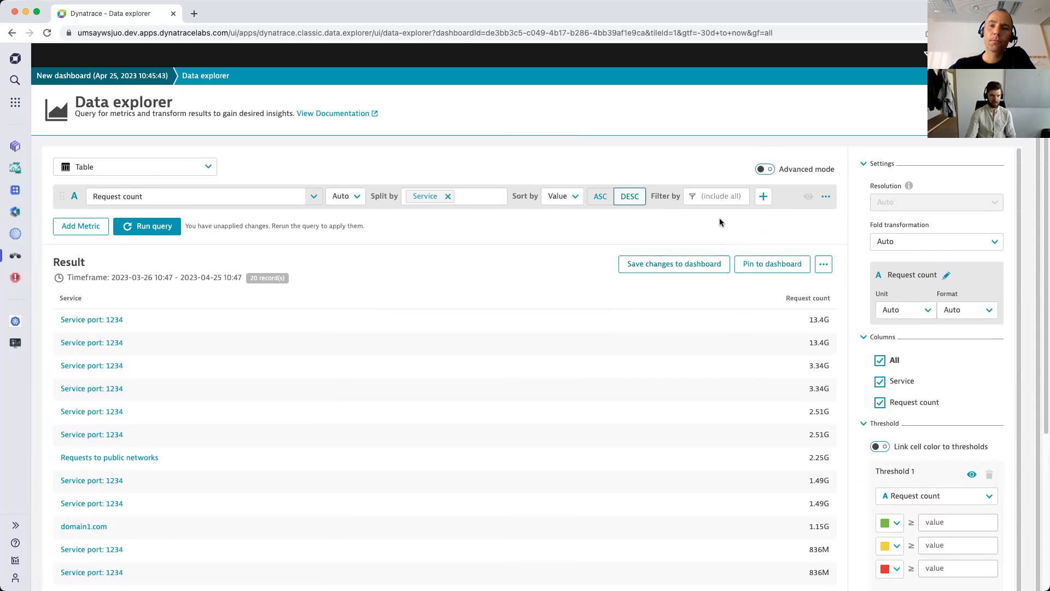
pyautogui.click(765, 197)
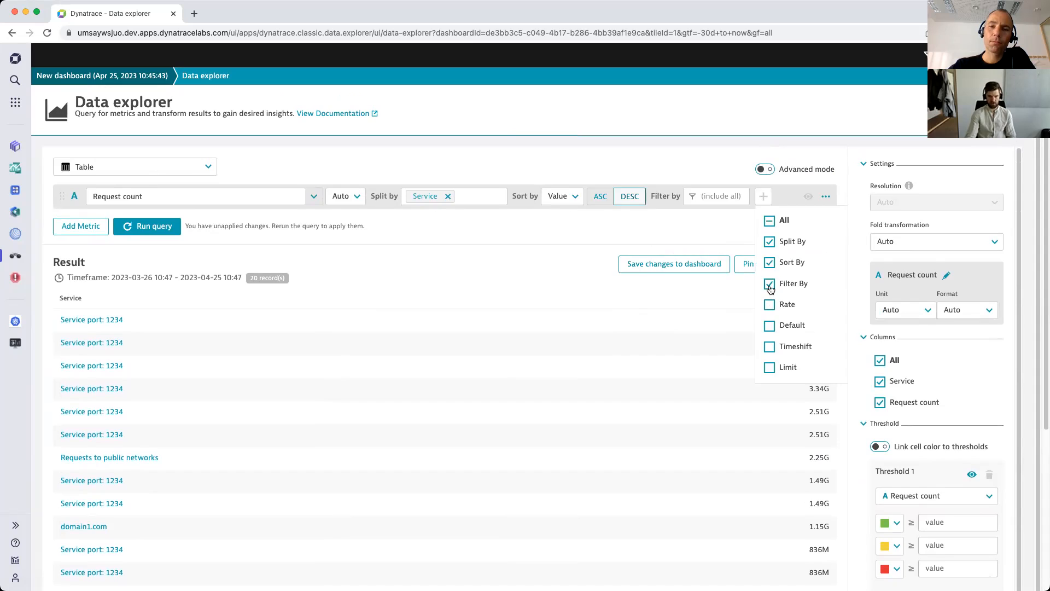
pyautogui.click(769, 285)
pyautogui.click(698, 155)
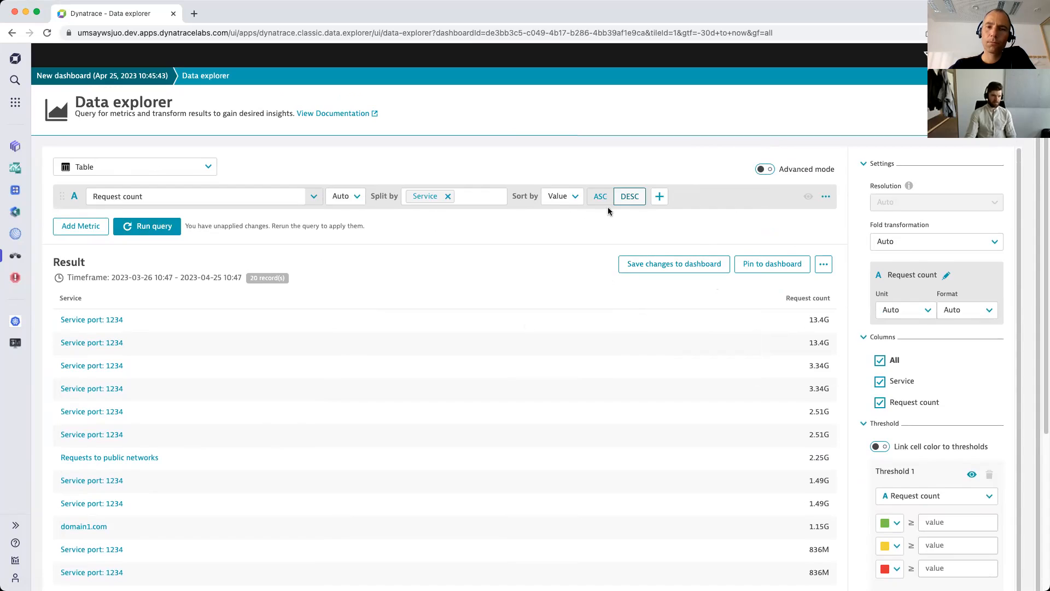
# Sort the Request count query by Service, rerun it and look through the resulting table
pyautogui.click(560, 196)
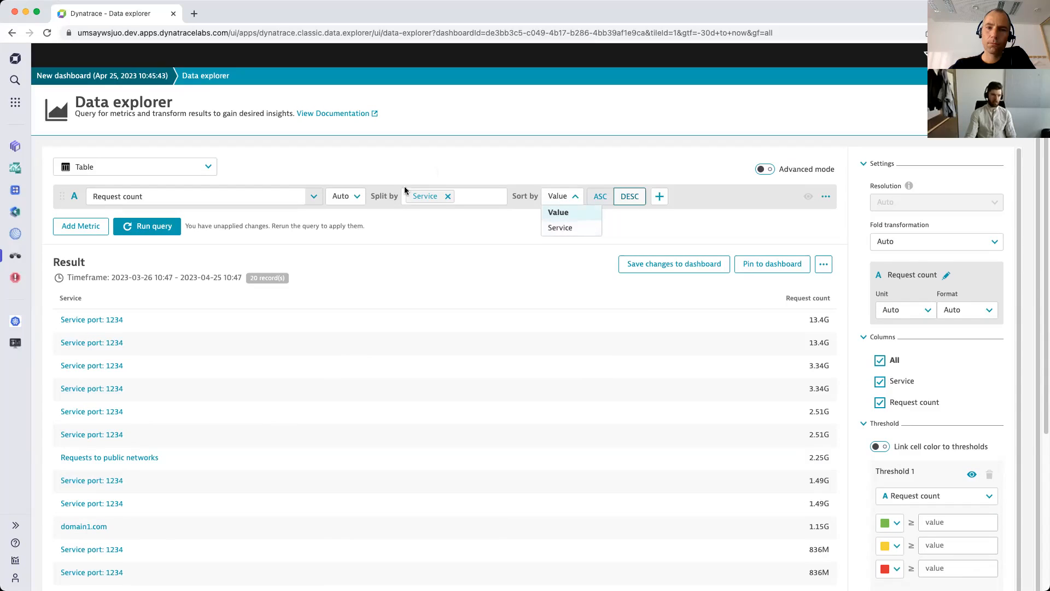
pyautogui.click(566, 196)
pyautogui.click(571, 197)
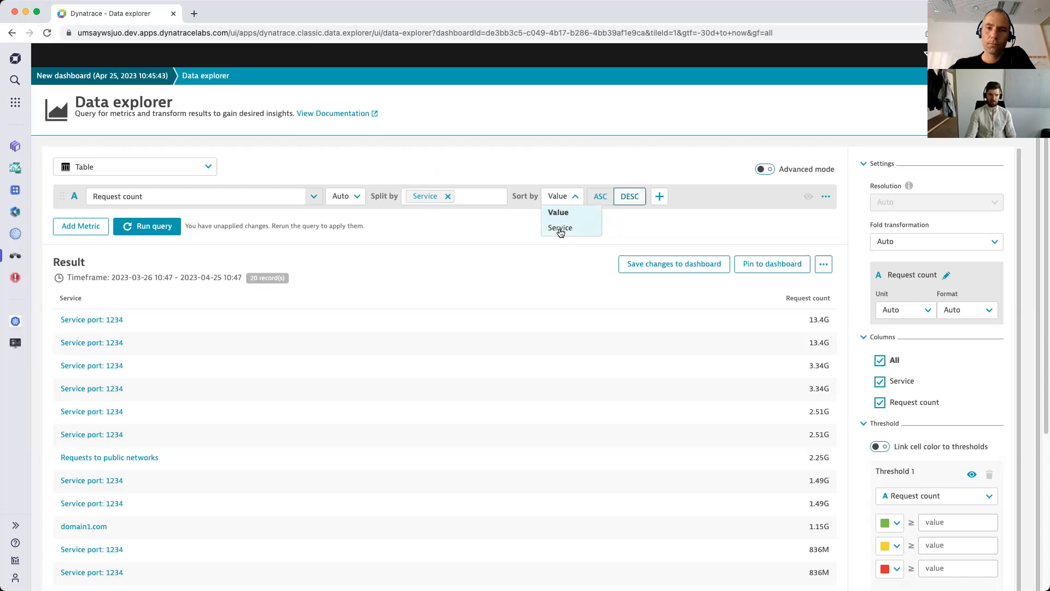
pyautogui.click(567, 229)
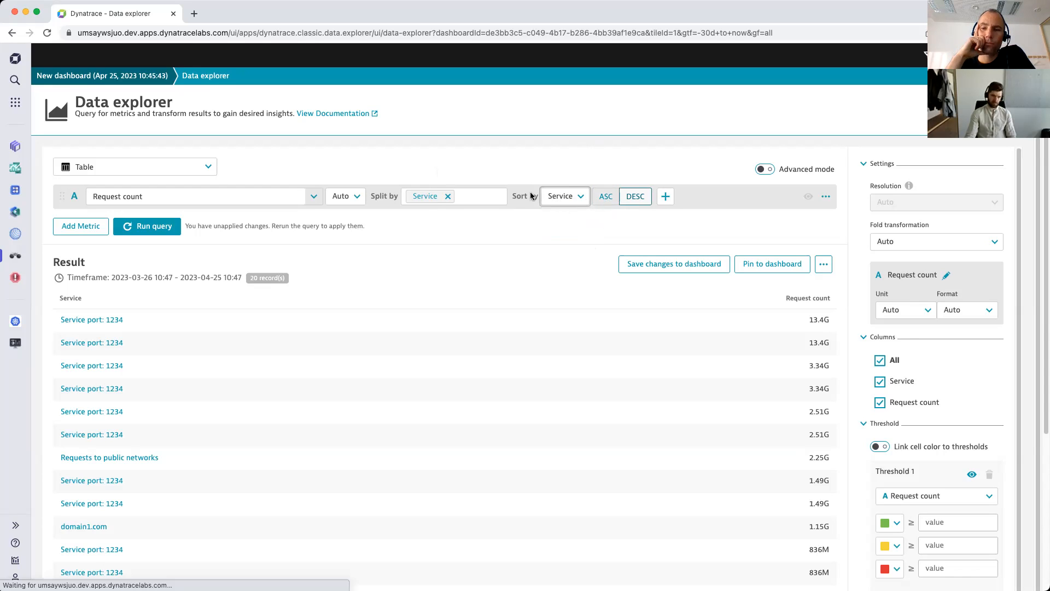
pyautogui.click(567, 198)
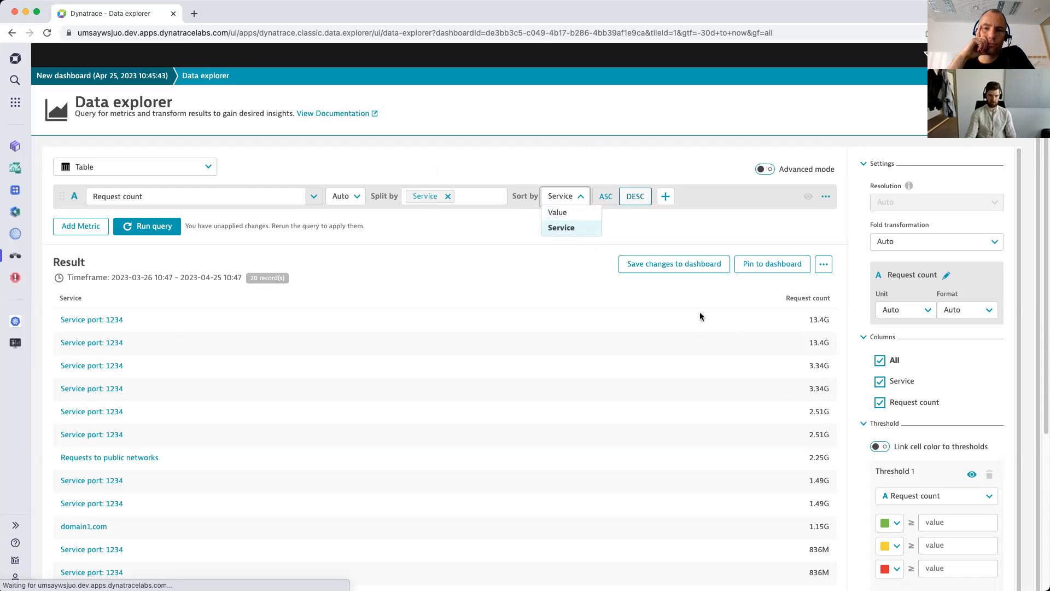
pyautogui.click(566, 234)
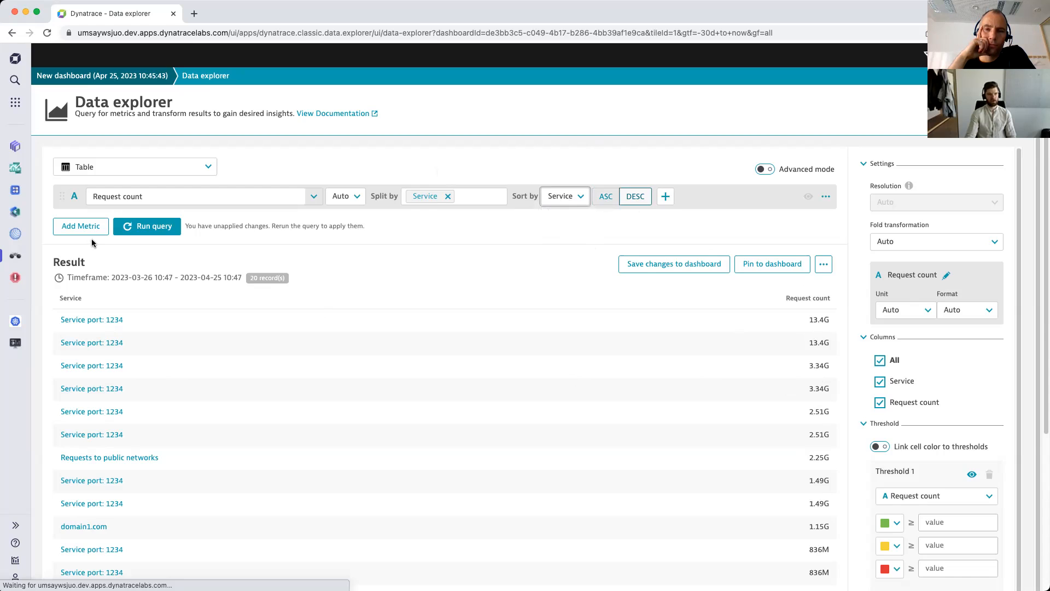
pyautogui.click(147, 226)
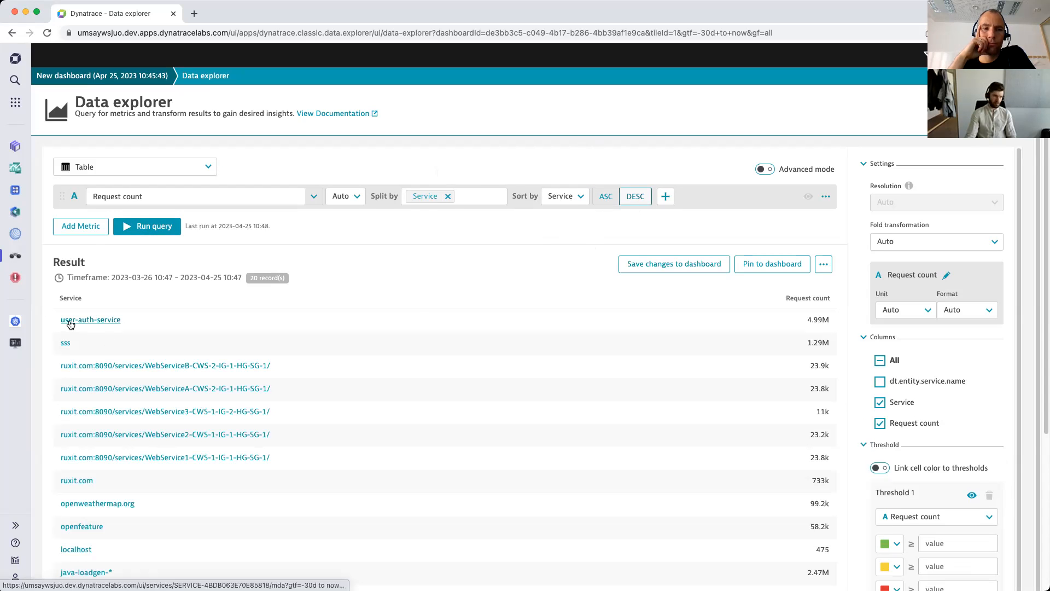
pyautogui.scroll(-1, 462, 297)
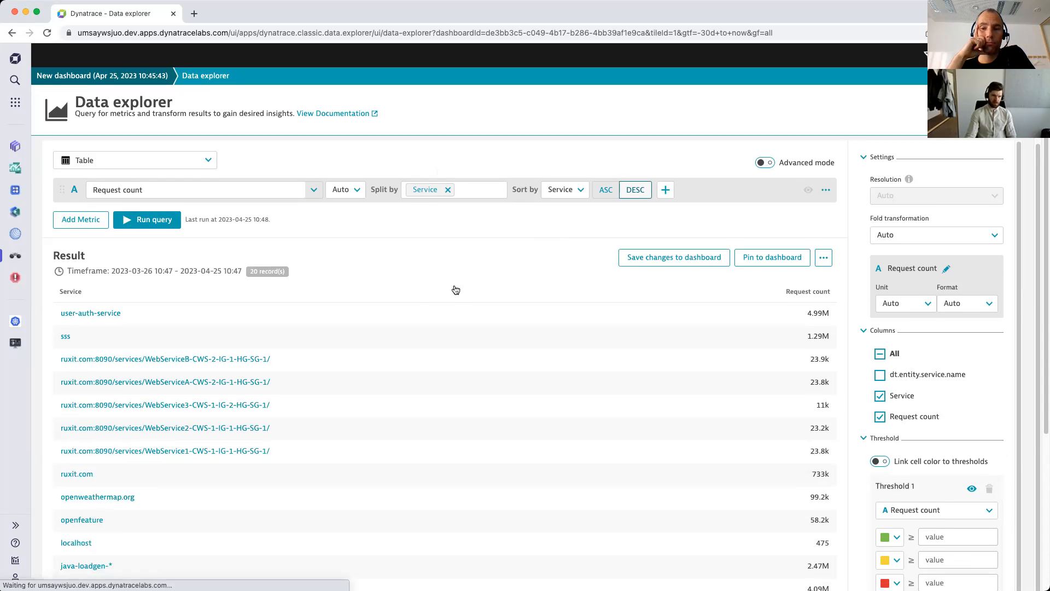
pyautogui.scroll(-5, 138, 438)
pyautogui.scroll(5, 139, 452)
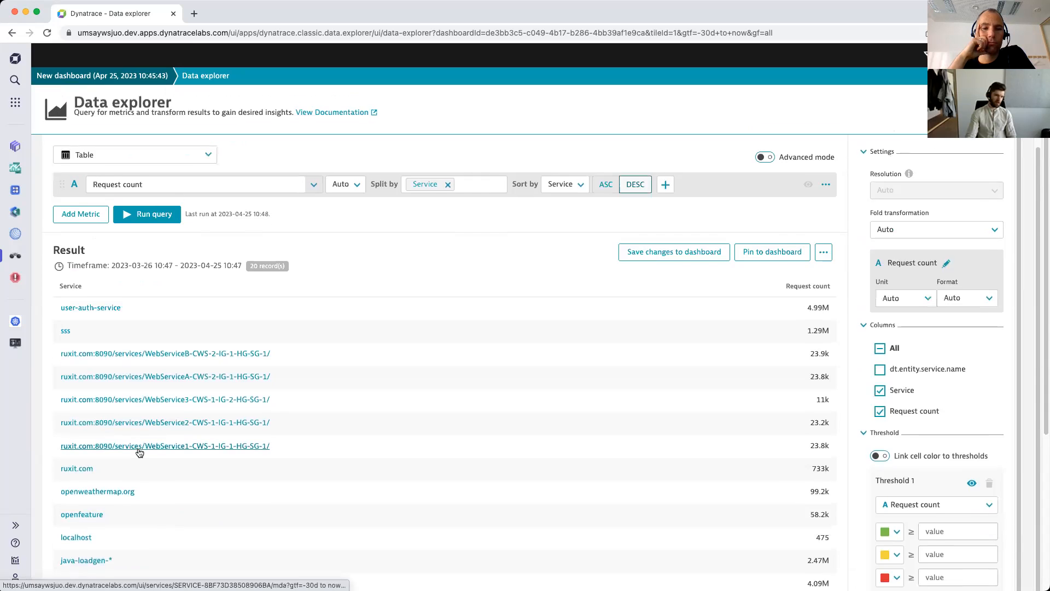
pyautogui.scroll(1, 140, 452)
pyautogui.click(140, 452)
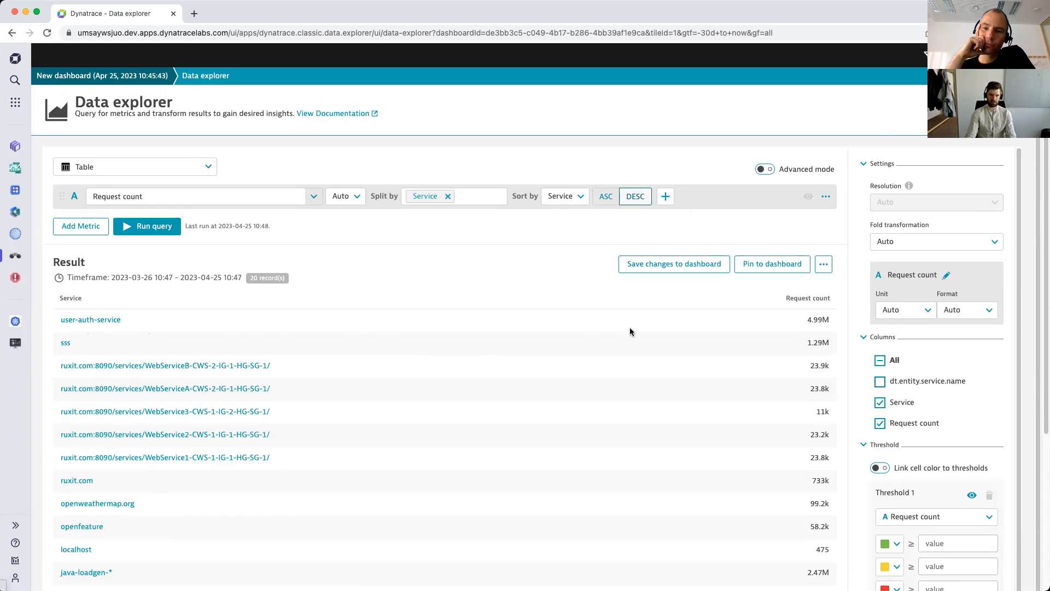
# View the Request count query's expression in Advanced mode and return to the basic query builder
pyautogui.click(765, 170)
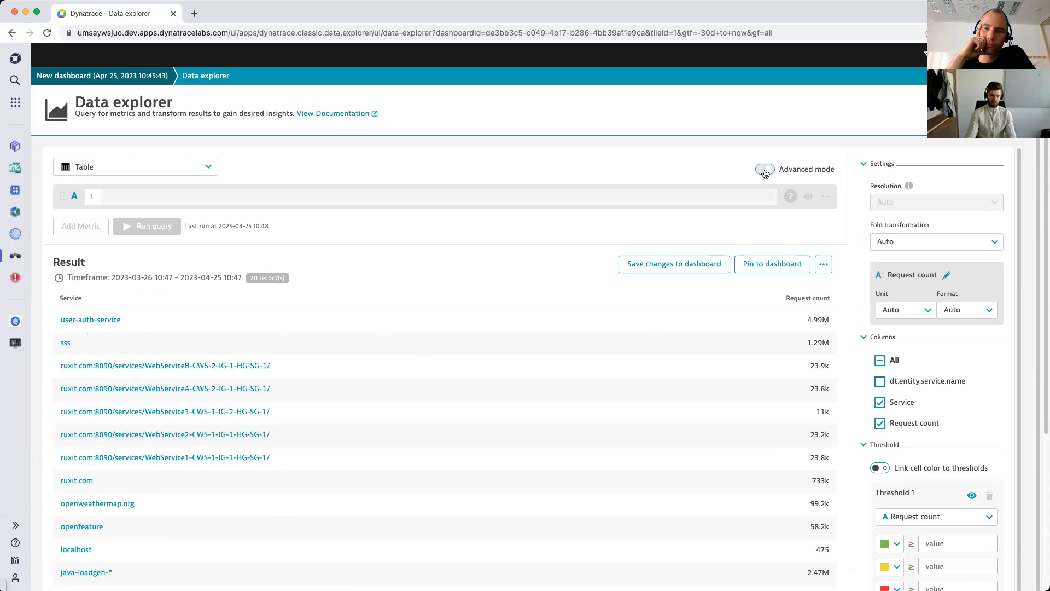
pyautogui.click(322, 196)
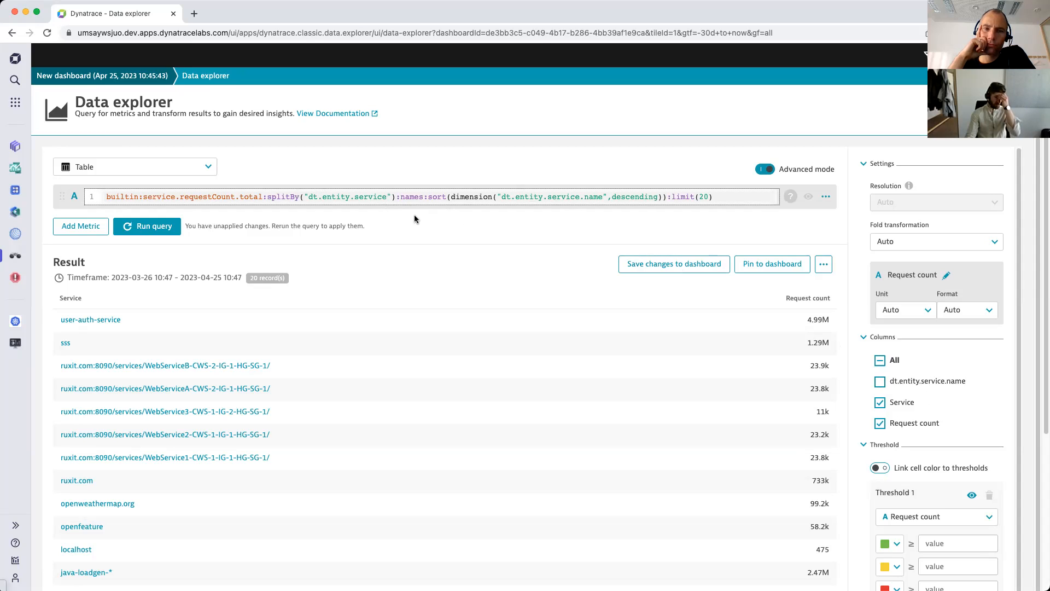
pyautogui.click(764, 169)
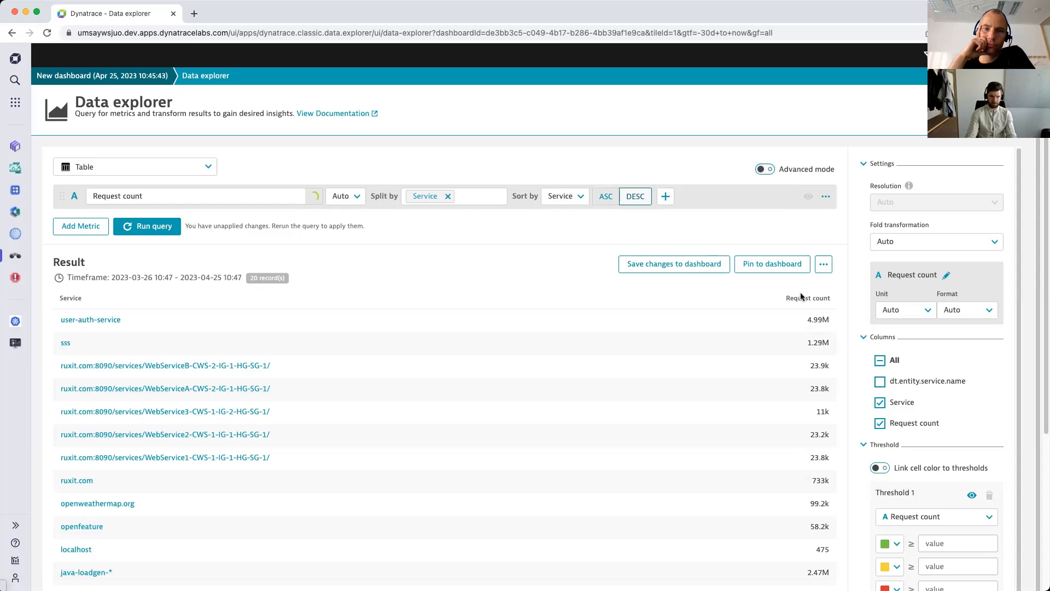
# Show the dt.entity.service.name column in the result table and hide it again
pyautogui.click(902, 384)
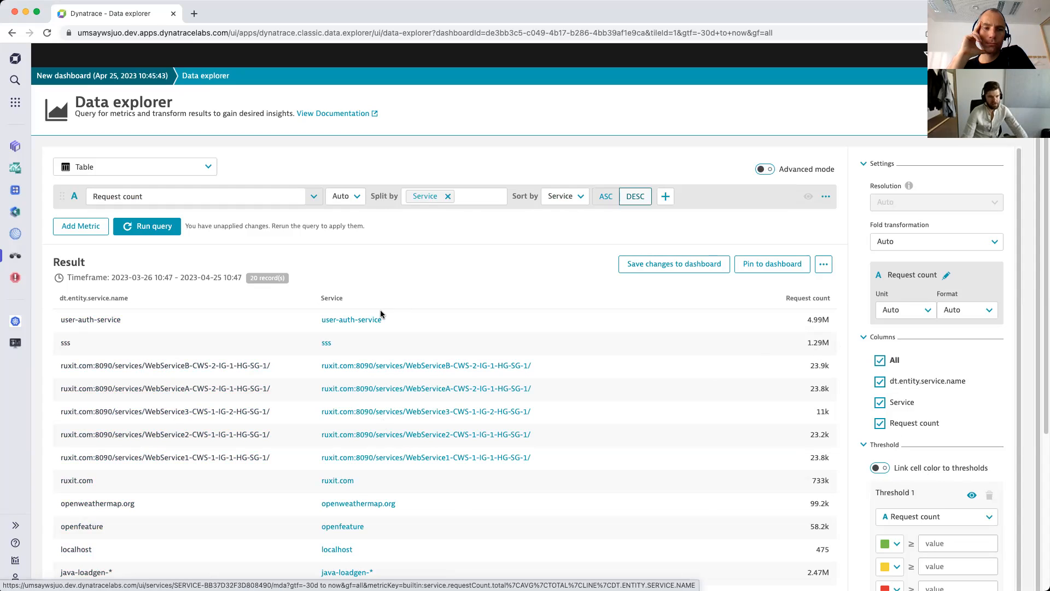
pyautogui.click(880, 382)
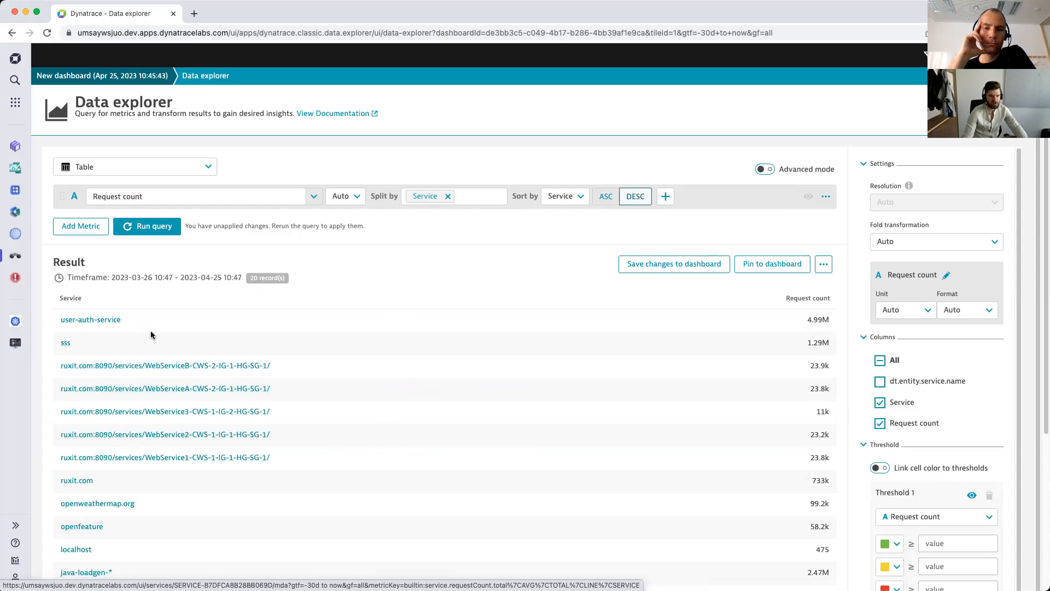
# Hide the Request count column in the result table
pyautogui.click(160, 367)
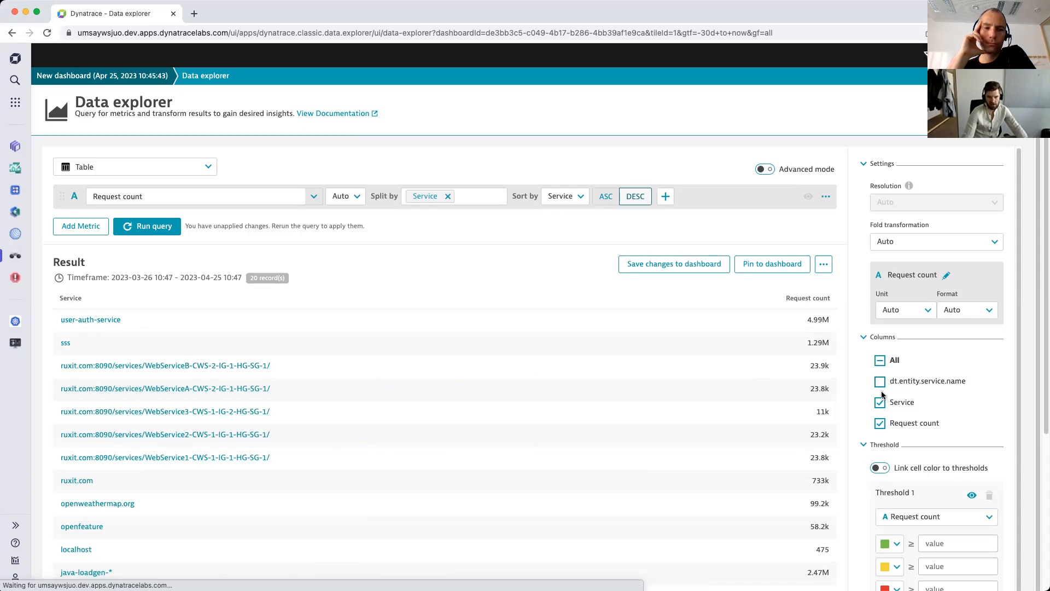
pyautogui.click(902, 425)
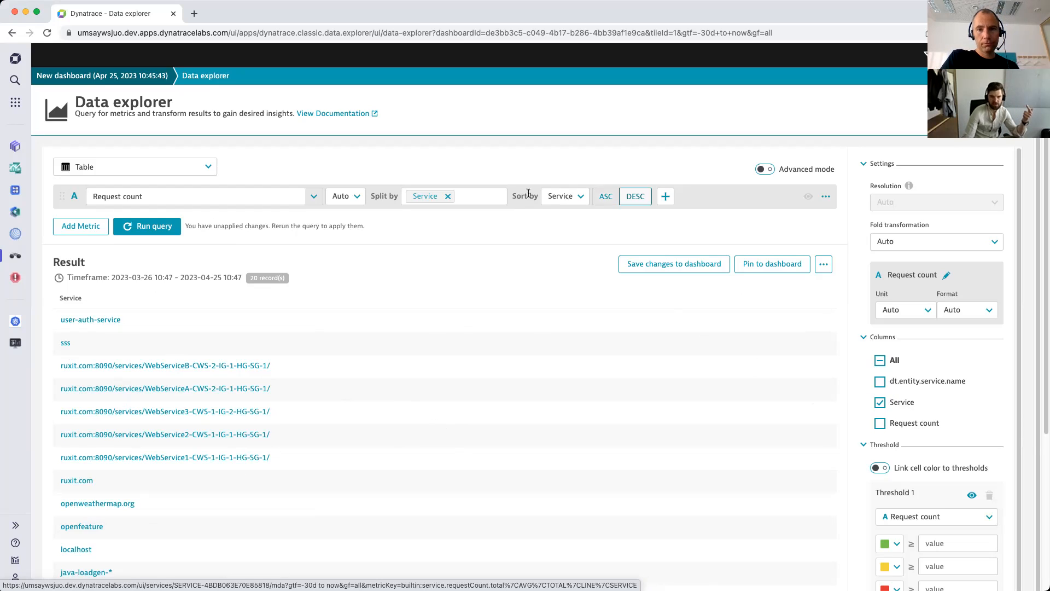
pyautogui.scroll(-1, 489, 445)
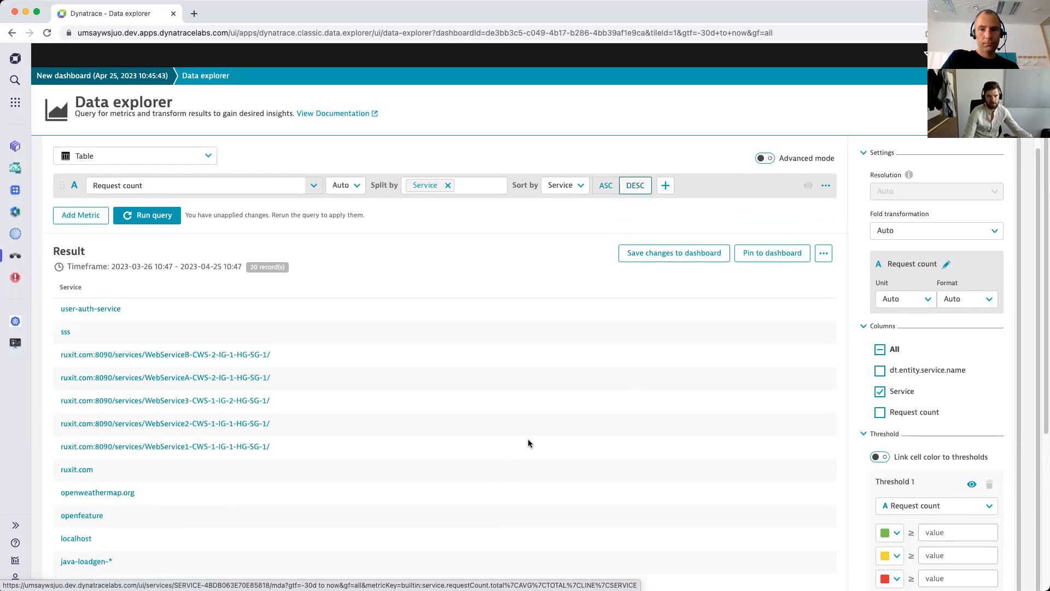
pyautogui.scroll(1, 506, 279)
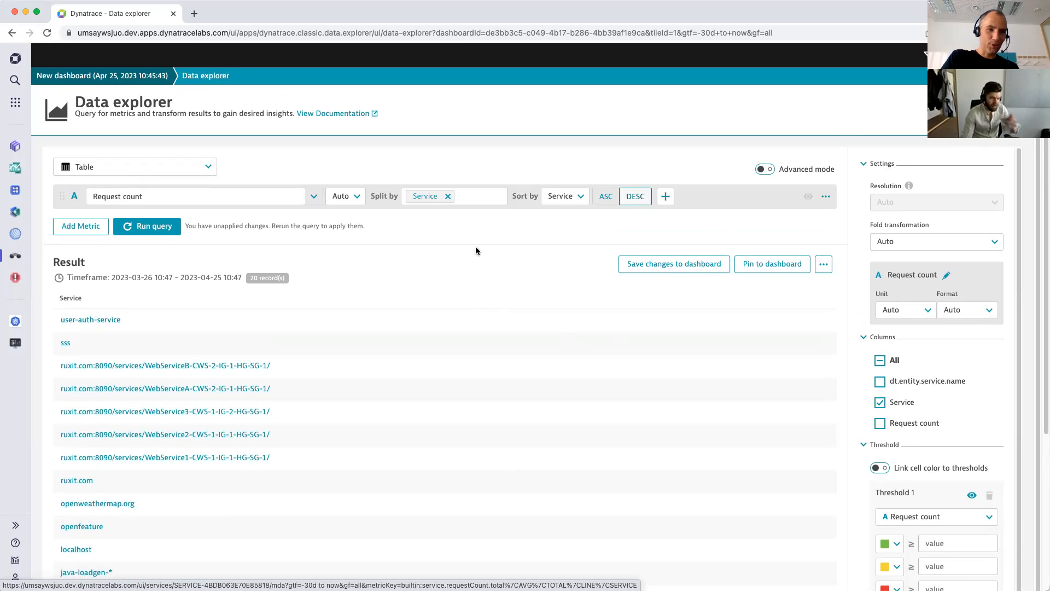
pyautogui.click(13, 303)
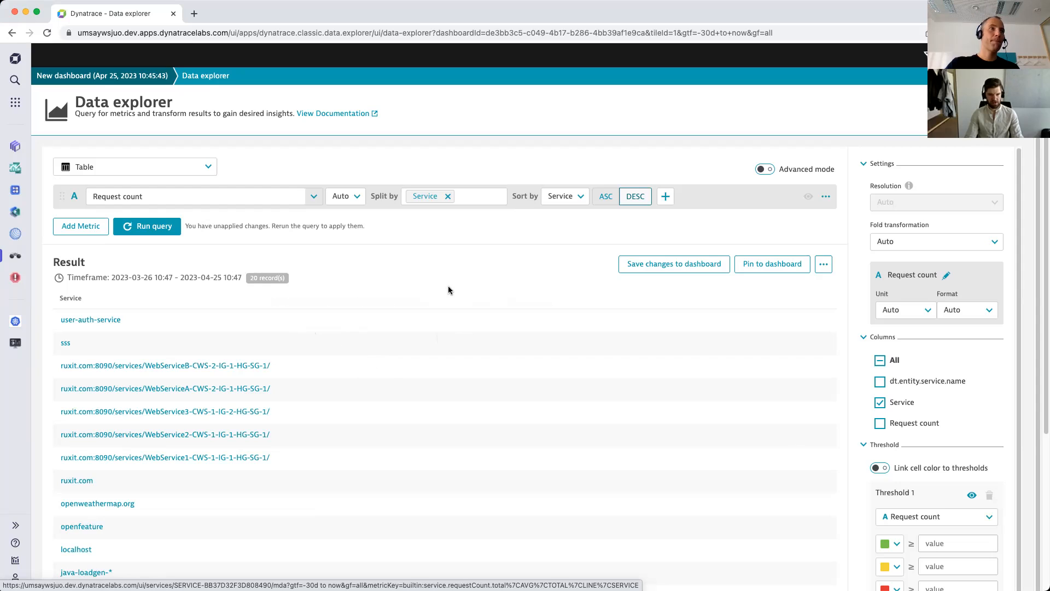
pyautogui.scroll(-1, 842, 407)
pyautogui.scroll(1, 842, 408)
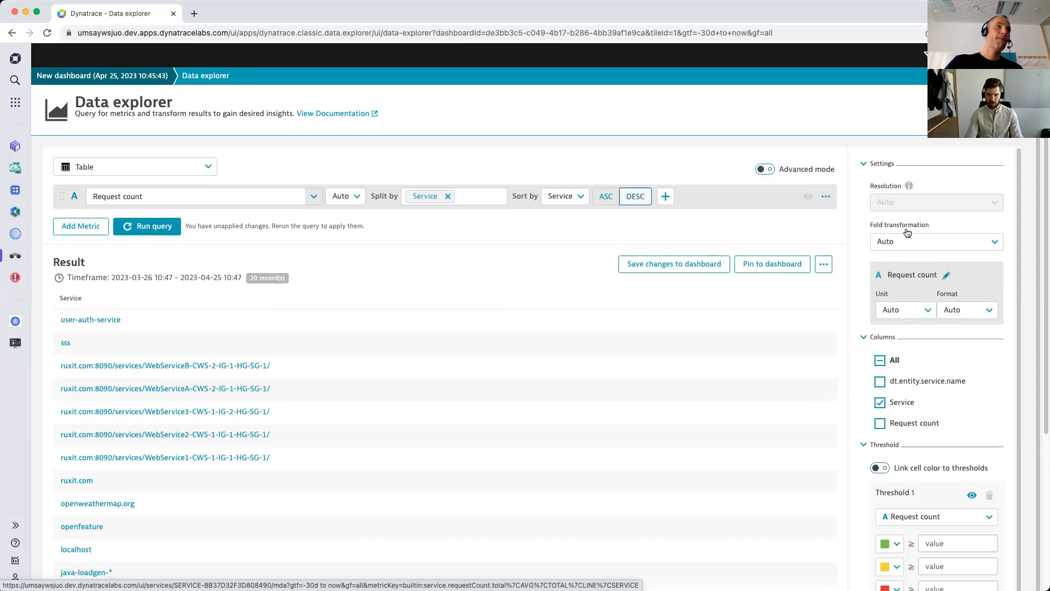
# Set the fold transformation to Average and check the available resolution options
pyautogui.click(906, 247)
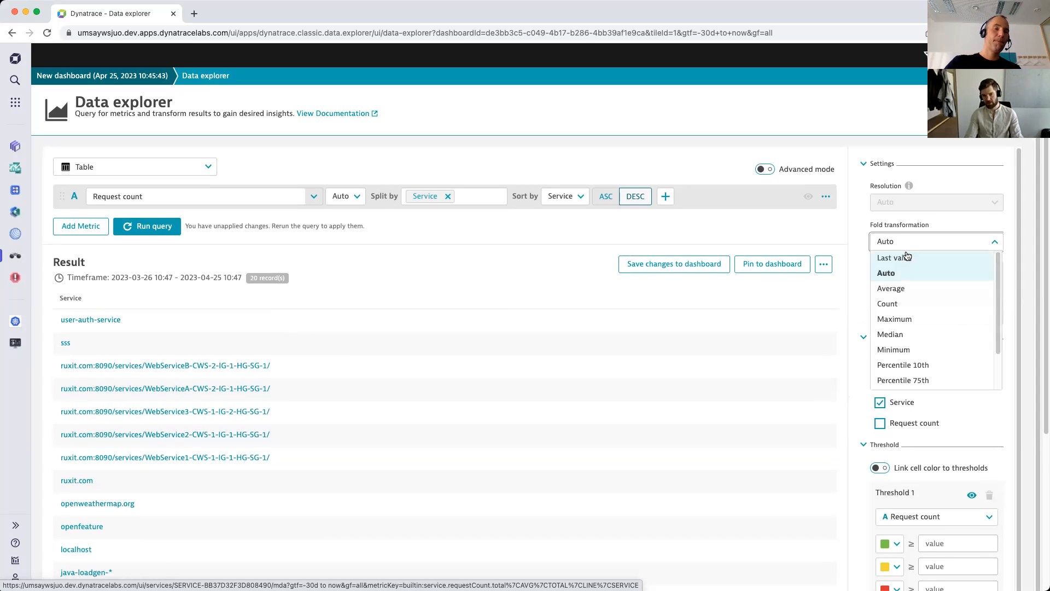
pyautogui.click(908, 289)
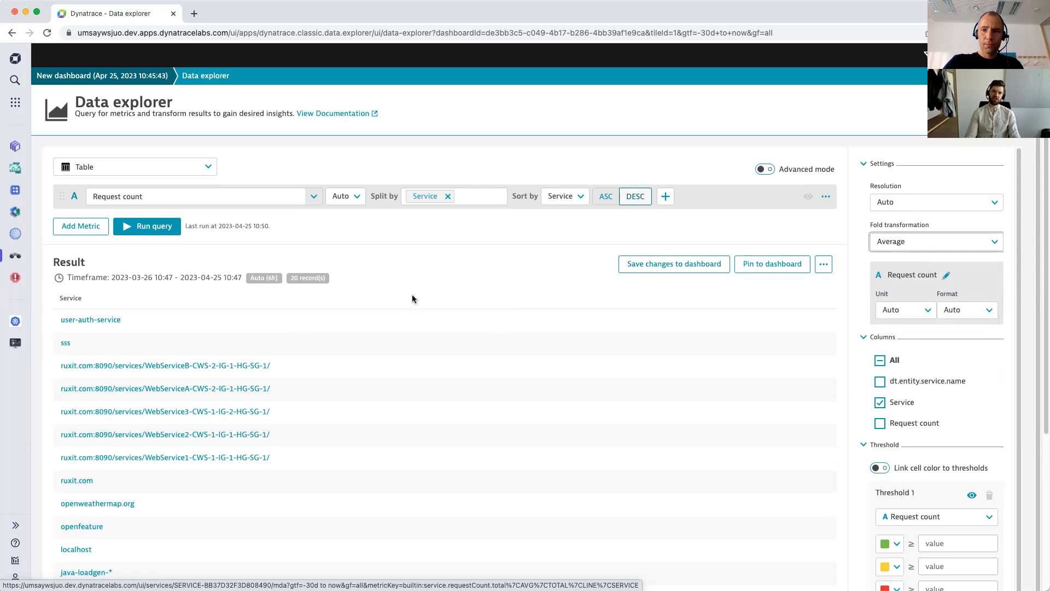
pyautogui.click(17, 146)
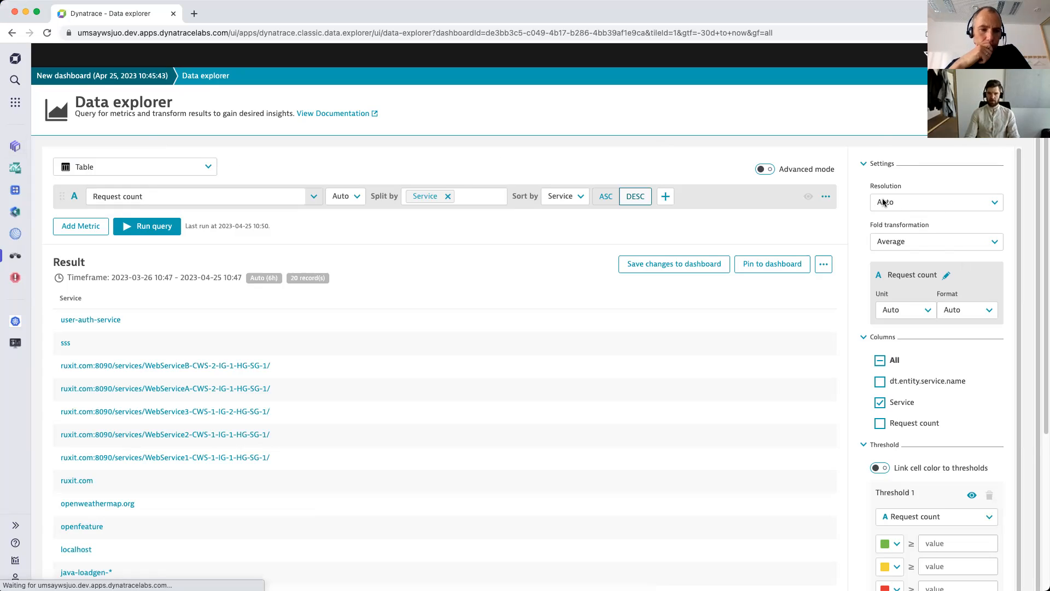
pyautogui.click(917, 209)
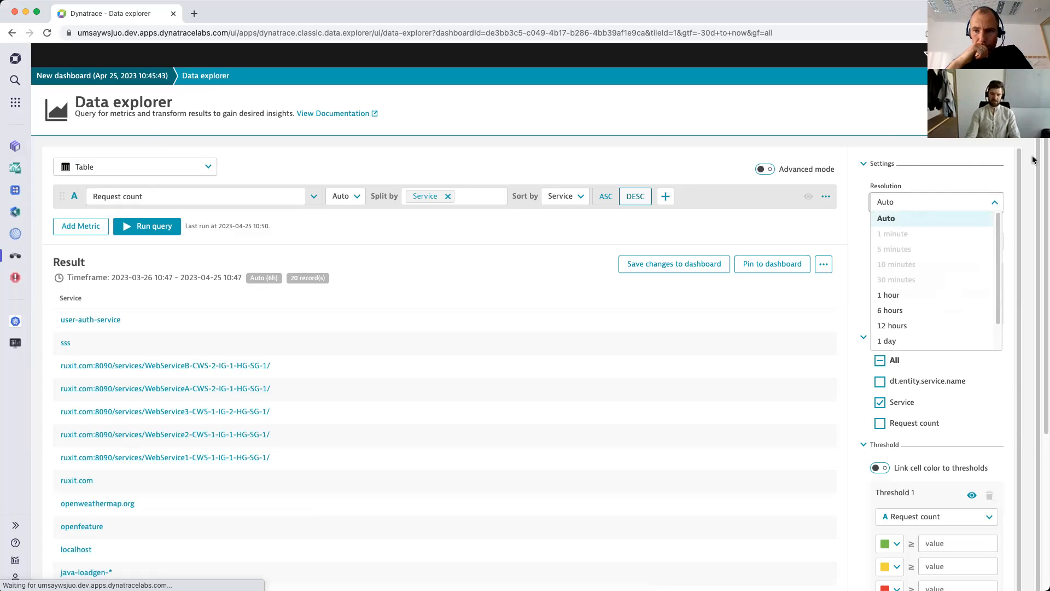
pyautogui.click(971, 154)
pyautogui.click(937, 203)
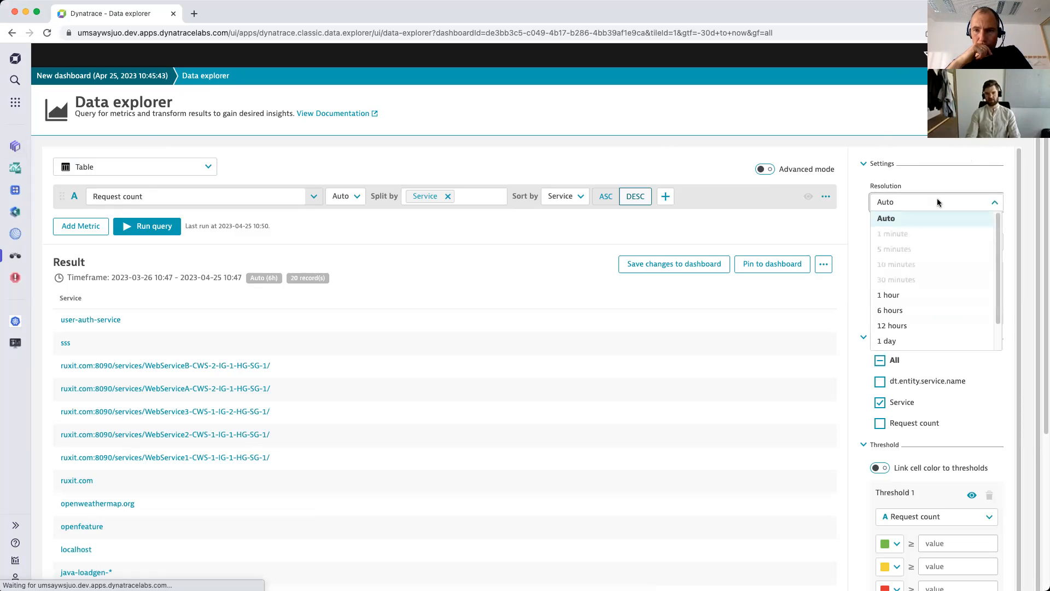
pyautogui.click(949, 182)
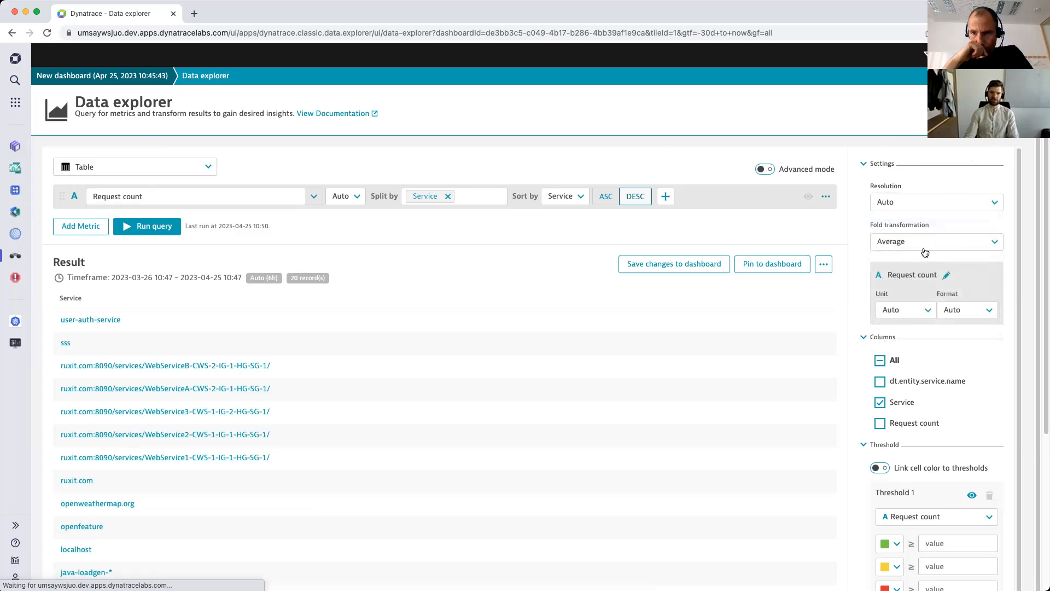
# Set the fold transformation to Last value and the resolution to 1 hour
pyautogui.click(925, 245)
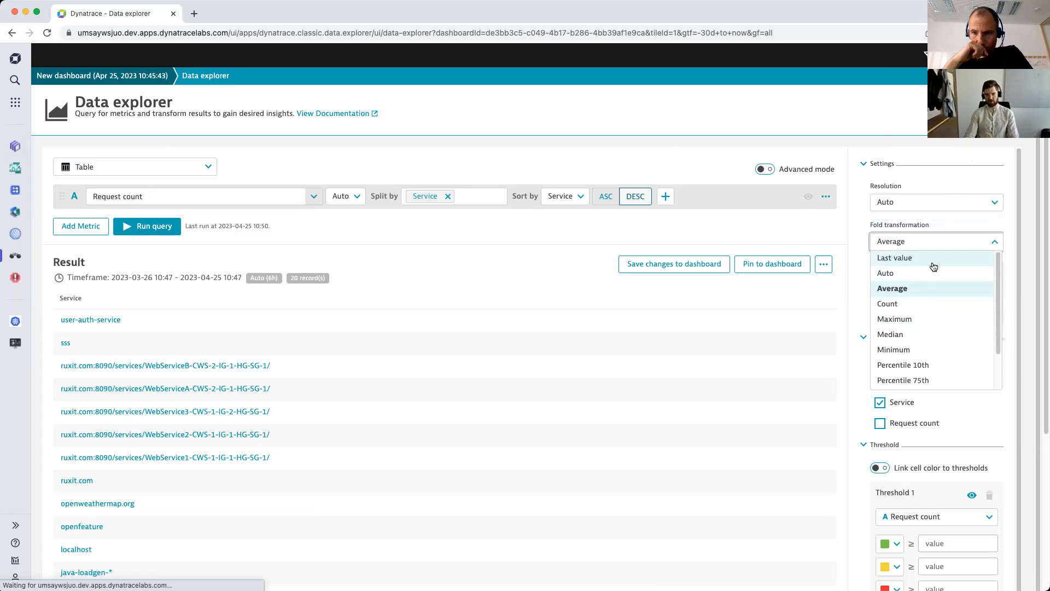
pyautogui.click(932, 260)
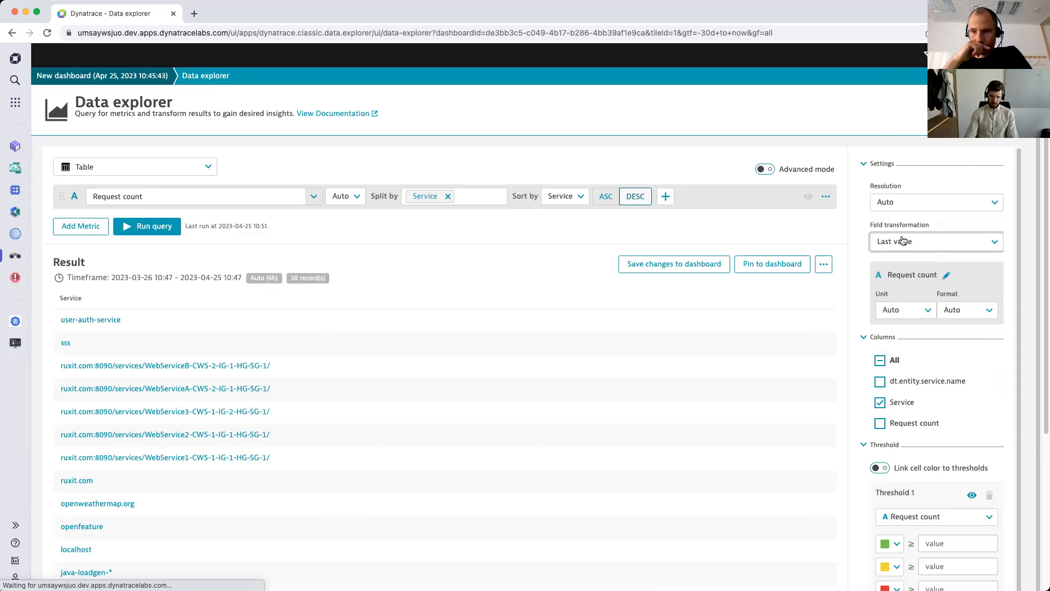
pyautogui.click(901, 203)
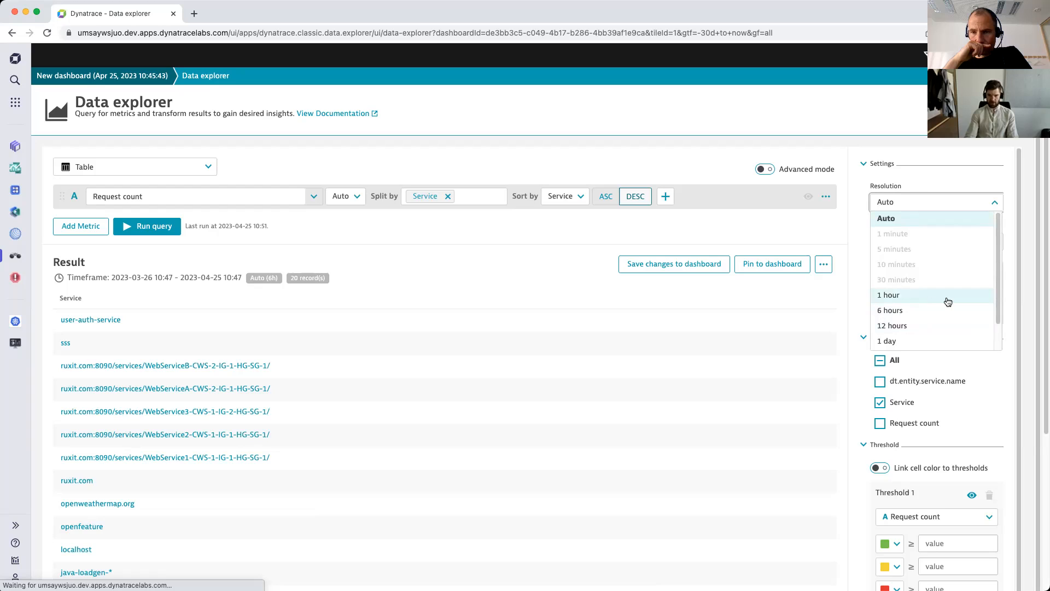
pyautogui.click(907, 295)
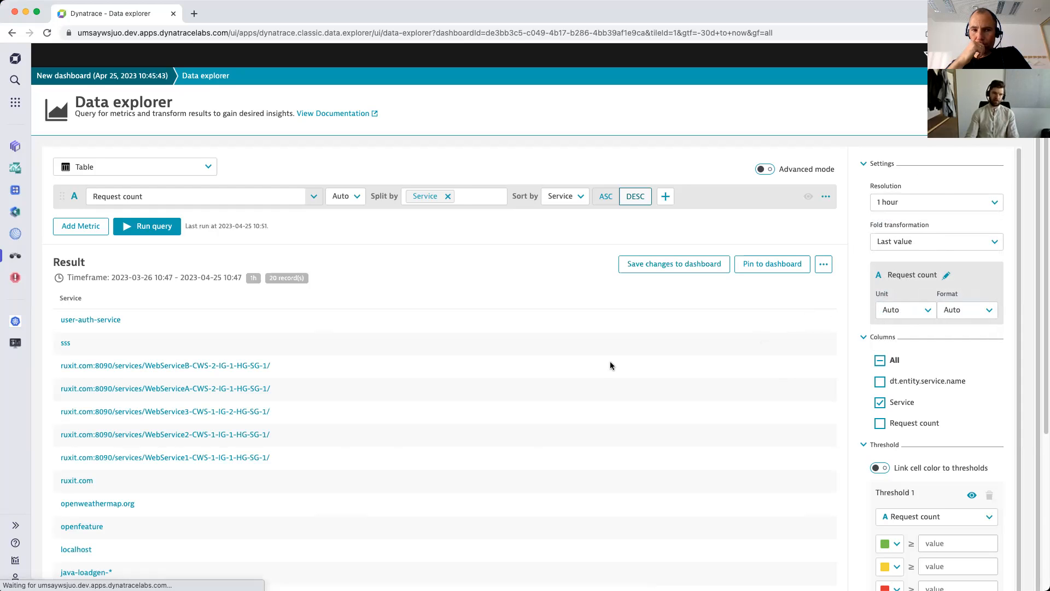
# Show the Request count column in the result table and switch the query's visualization to Graph
pyautogui.click(923, 425)
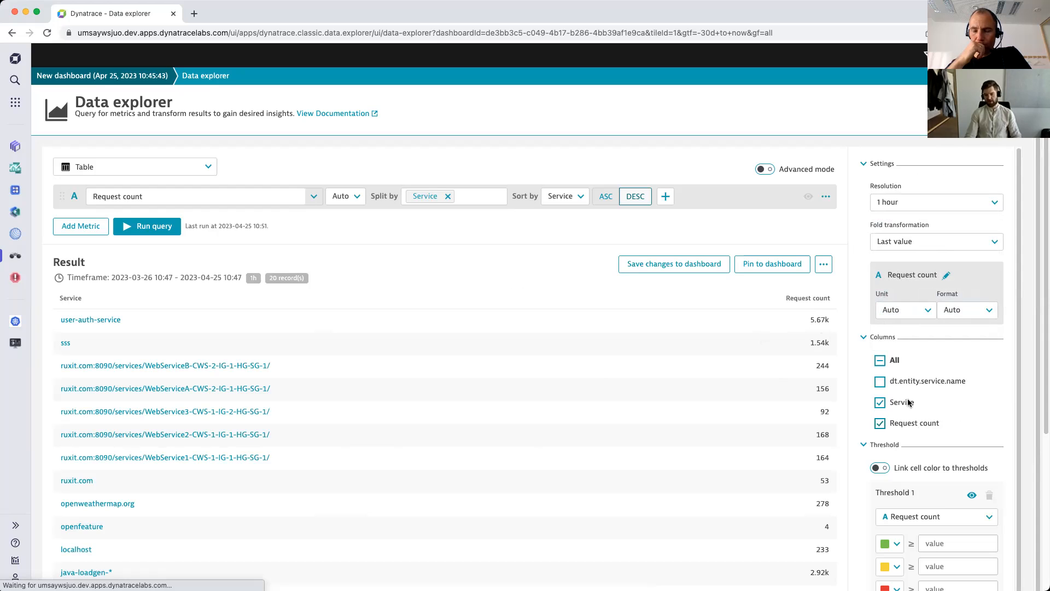
pyautogui.click(901, 203)
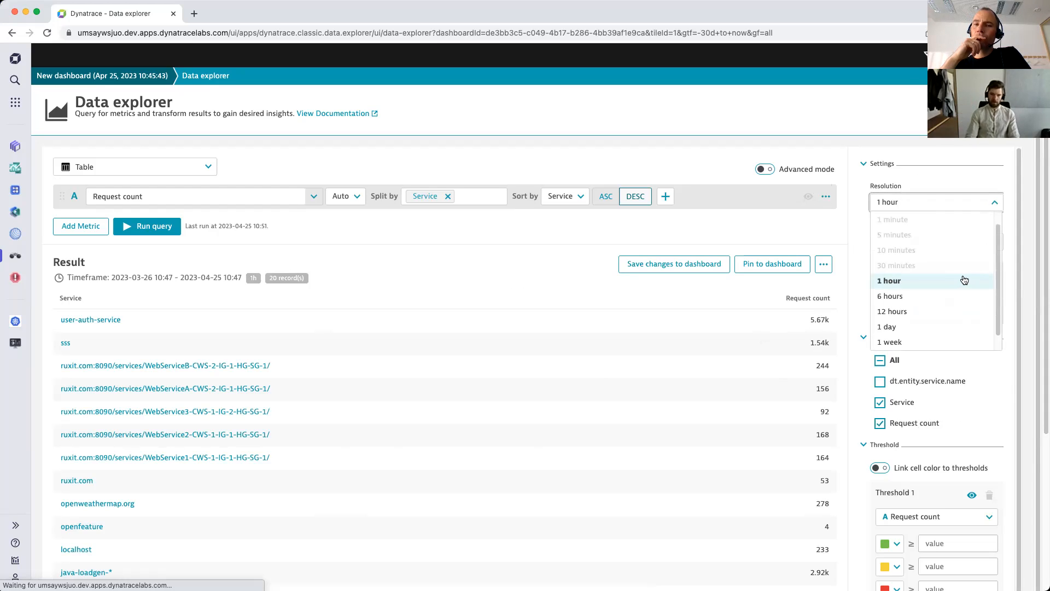
pyautogui.click(833, 333)
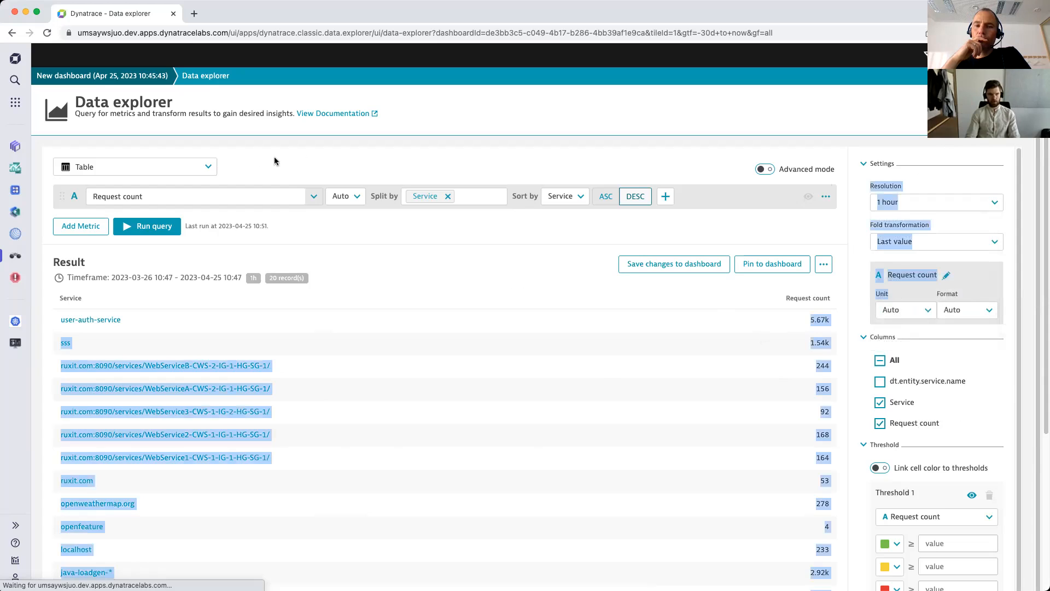
pyautogui.click(175, 166)
pyautogui.click(164, 183)
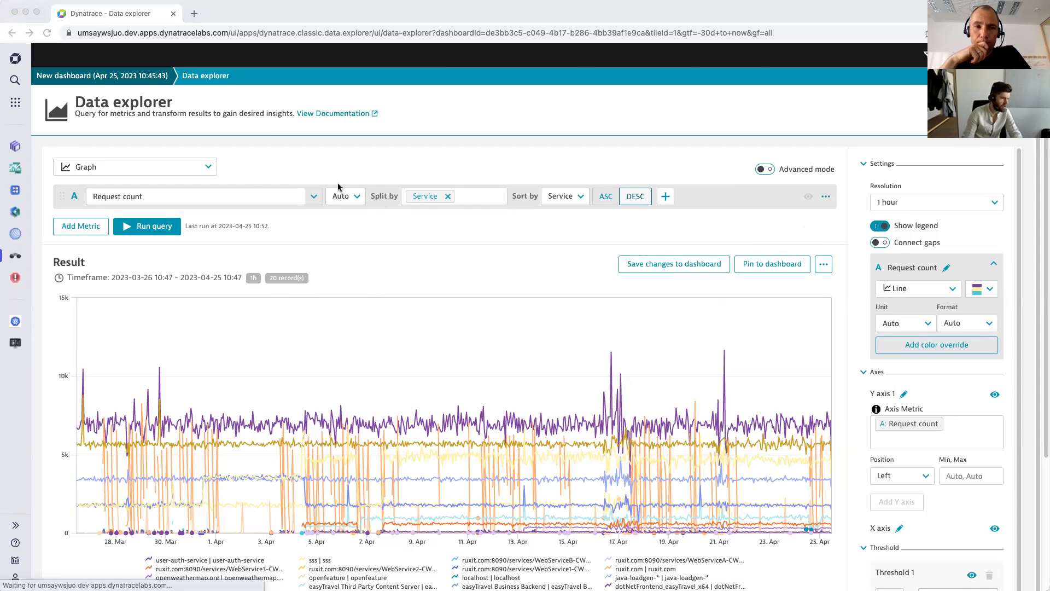
pyautogui.press('super+Tab')
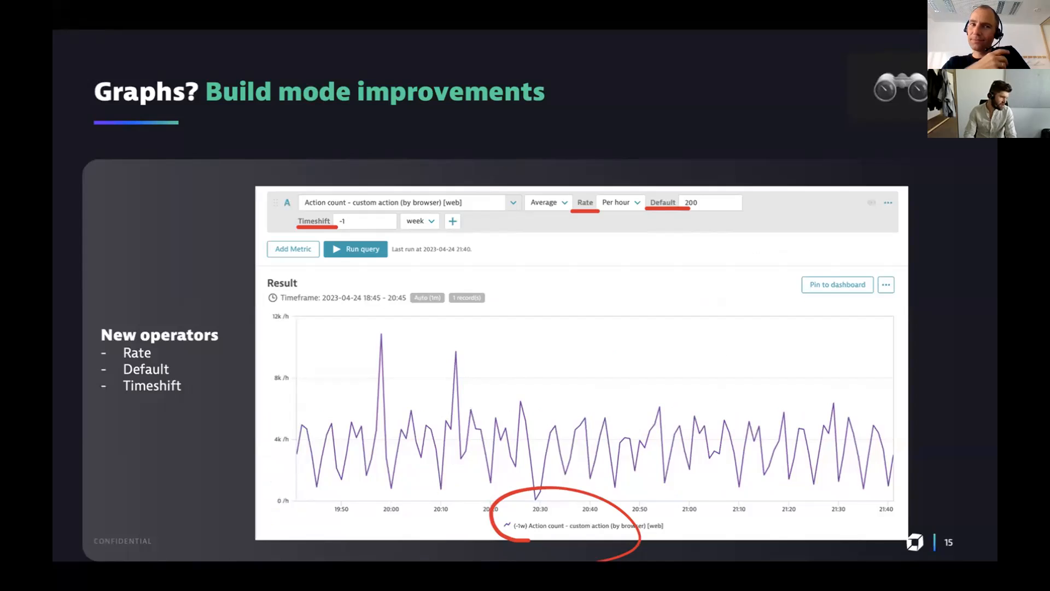
pyautogui.press('Right')
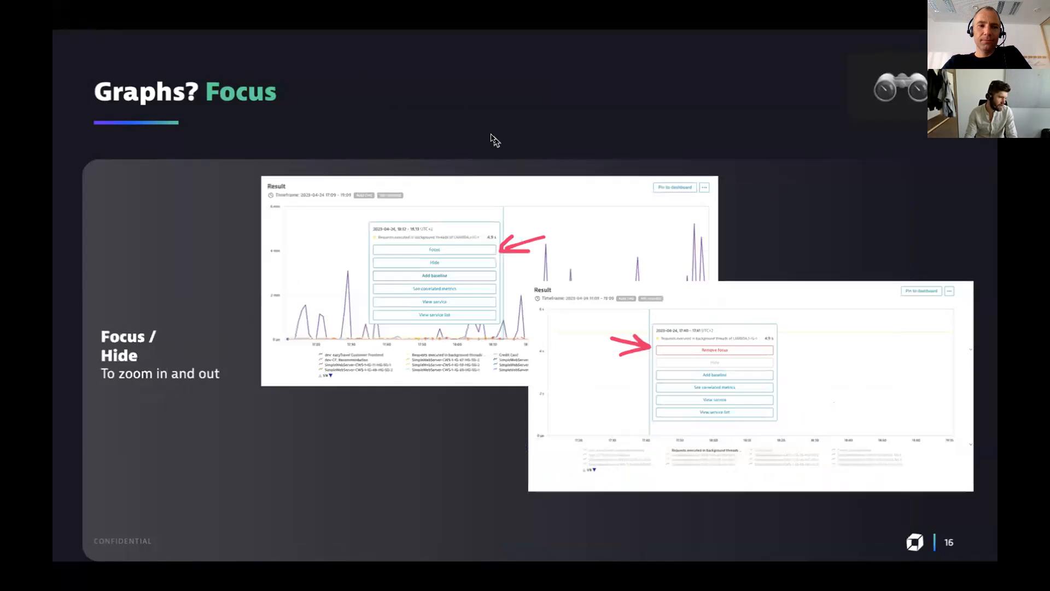
pyautogui.press('Left')
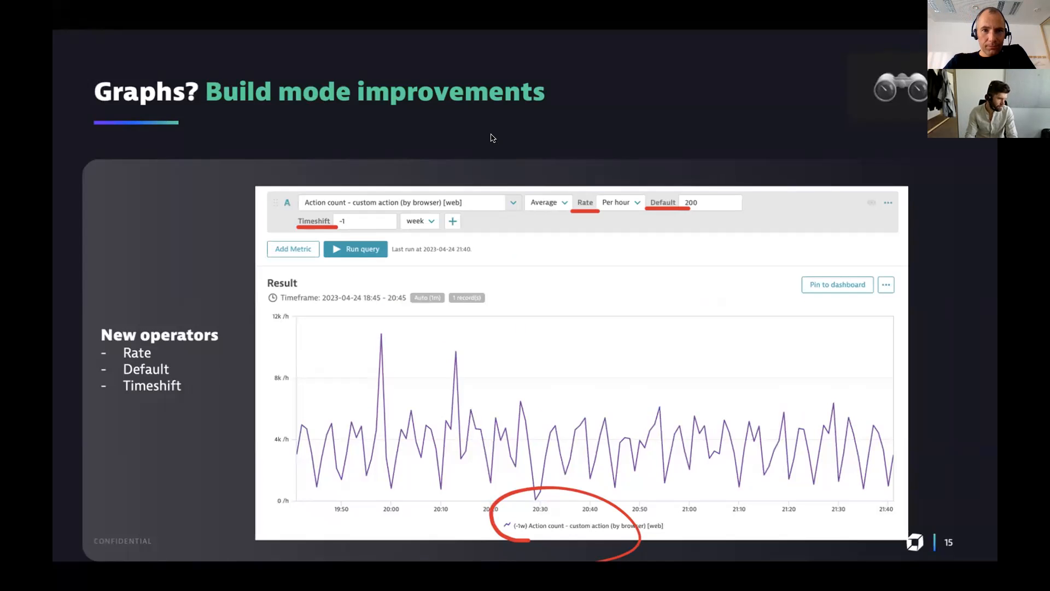
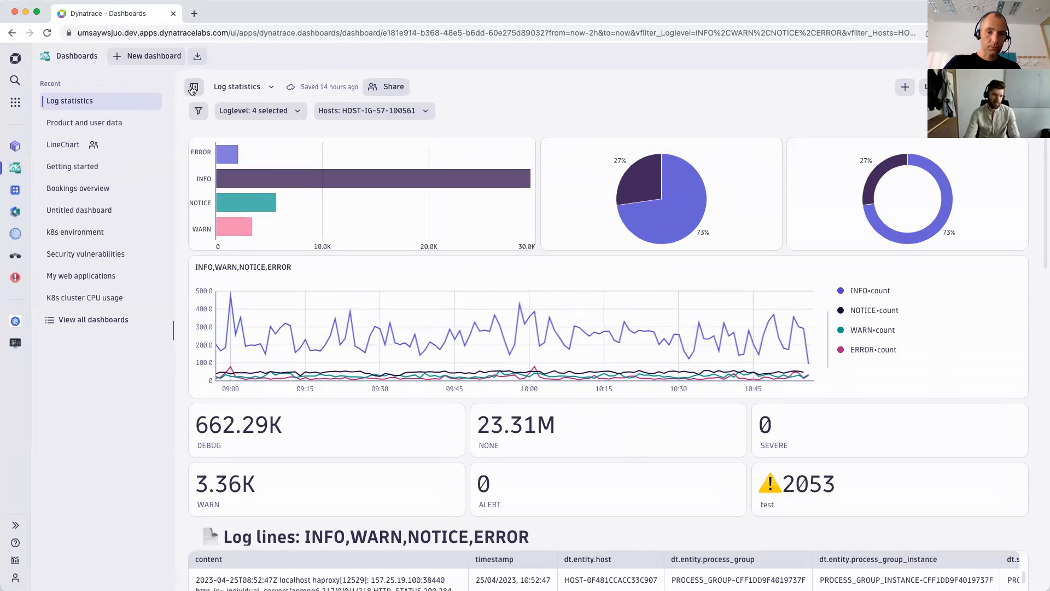
# Collapse the dashboard list and open the pie chart tile for editing to examine its query and available visualizations
pyautogui.click(193, 88)
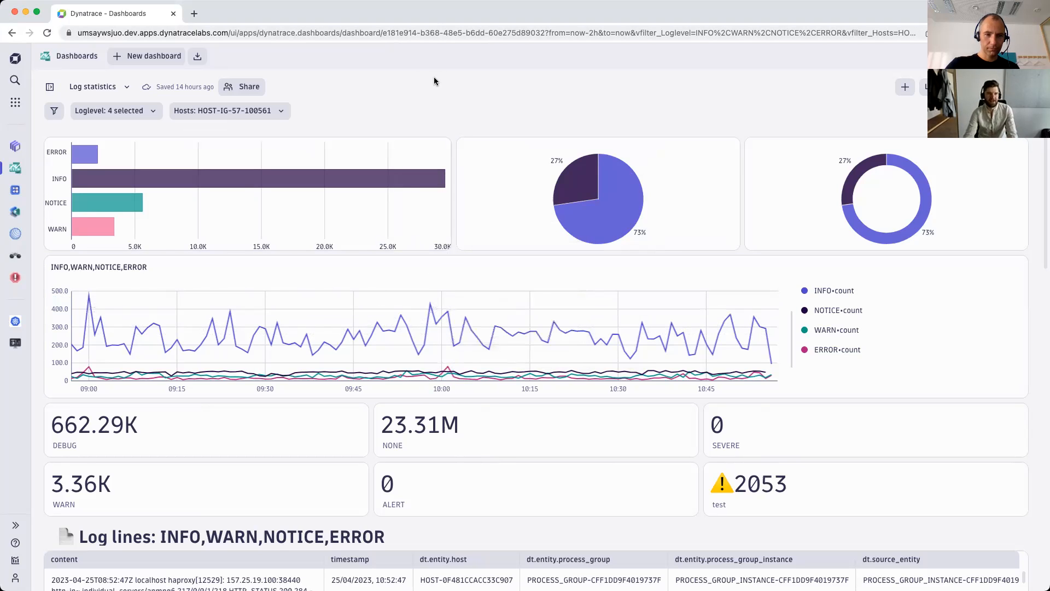
pyautogui.moveTo(656, 145)
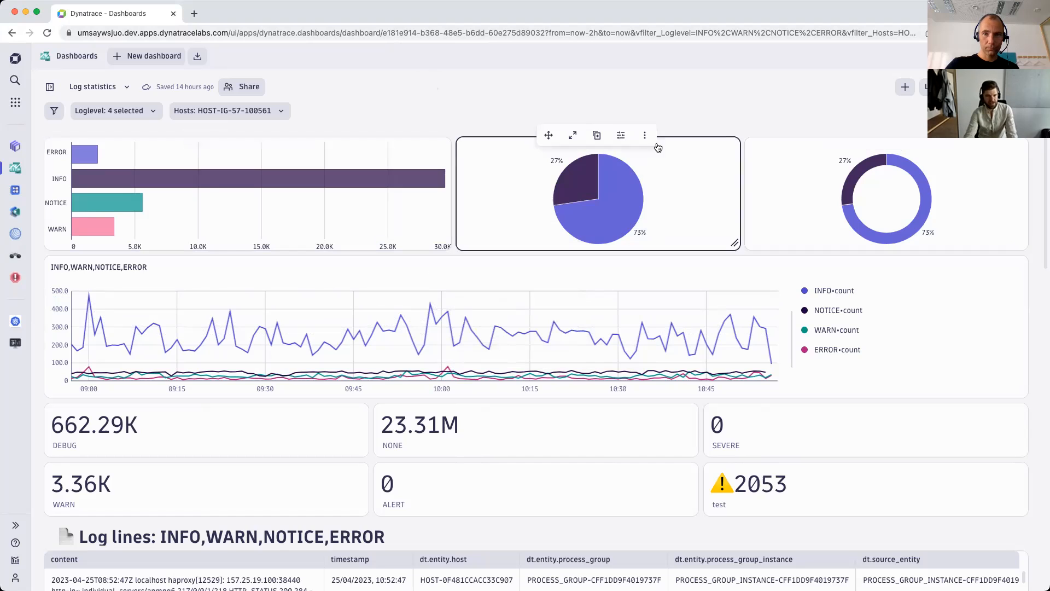
pyautogui.click(625, 138)
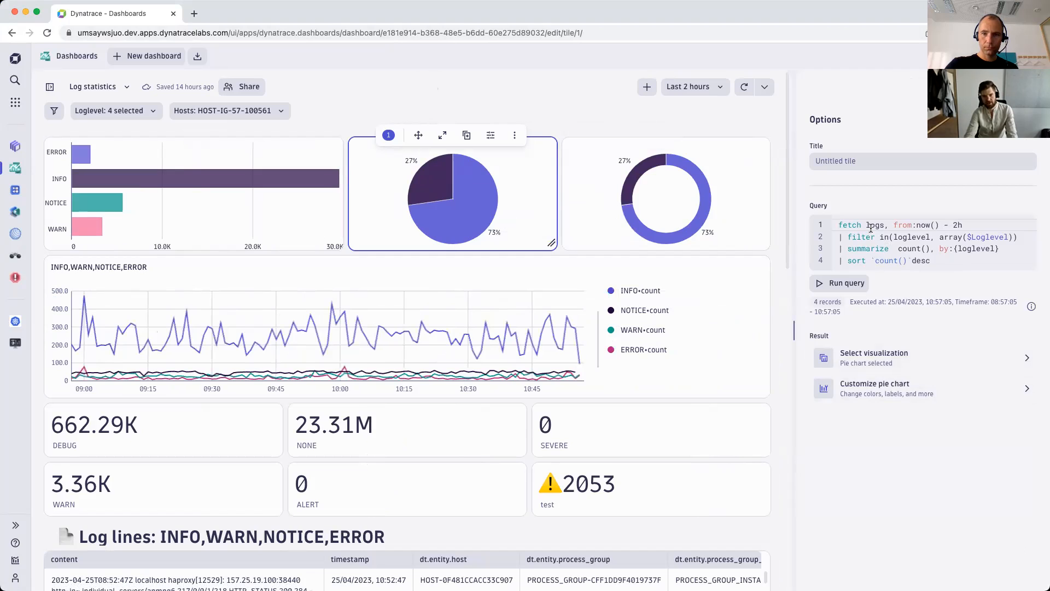
pyautogui.moveTo(840, 225); pyautogui.dragTo(960, 268)
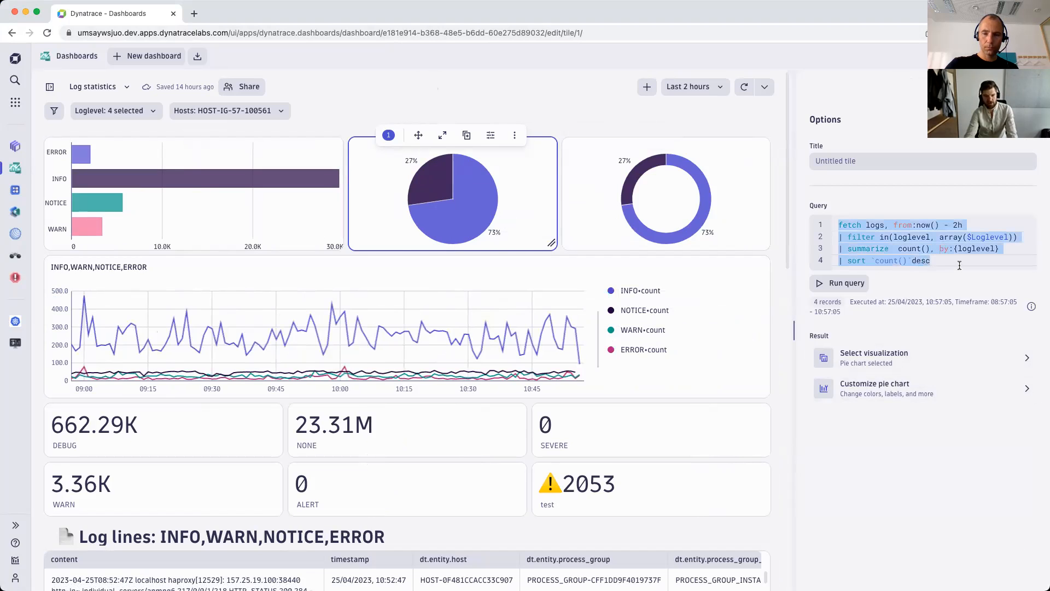
pyautogui.click(959, 265)
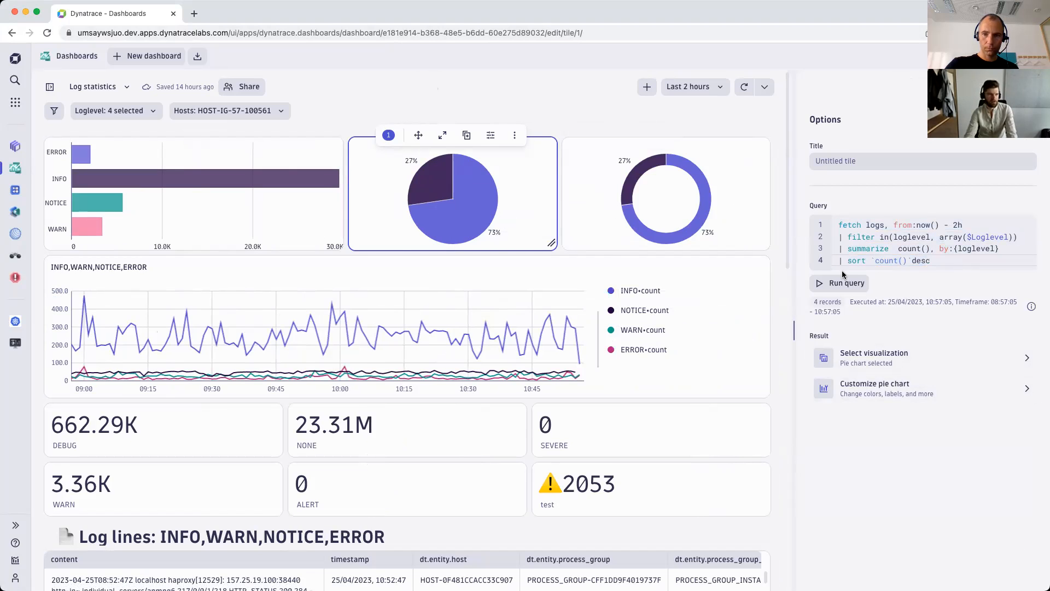
pyautogui.click(891, 362)
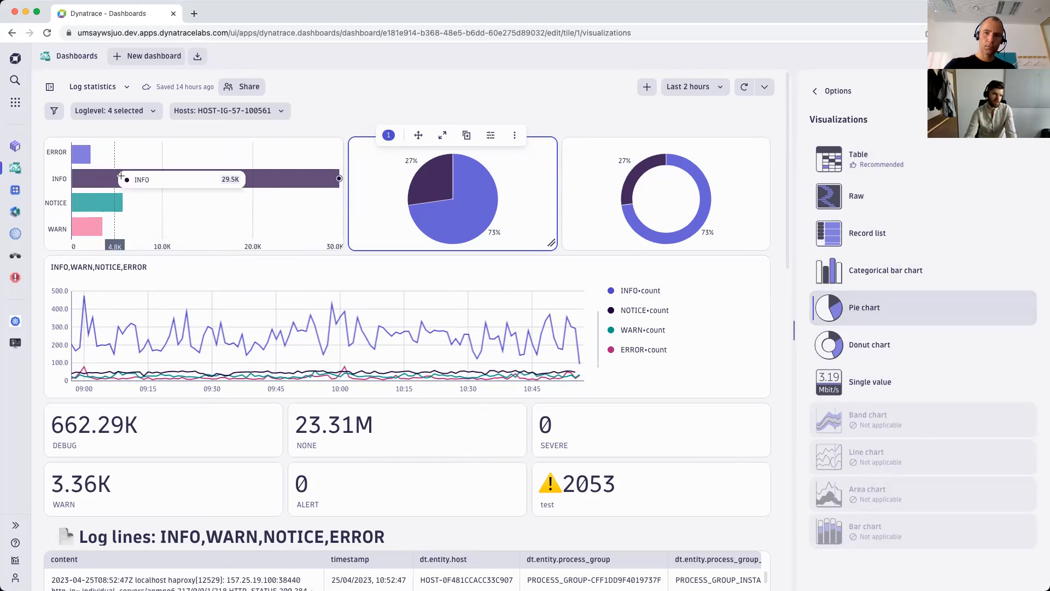
# Change the categorical bar chart tile's layout to Vertical and close its settings
pyautogui.click(246, 175)
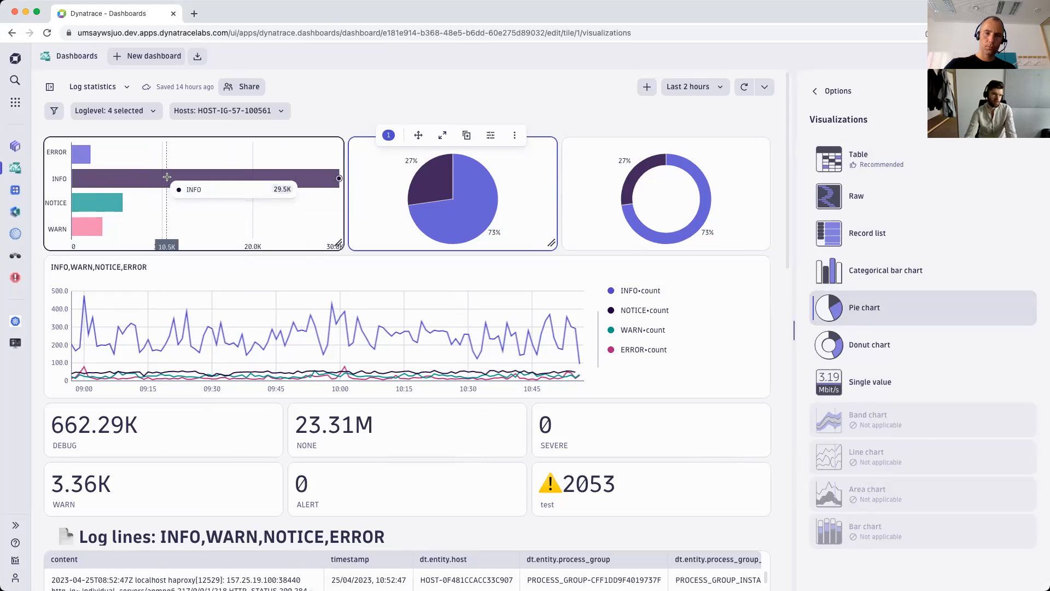
pyautogui.click(237, 139)
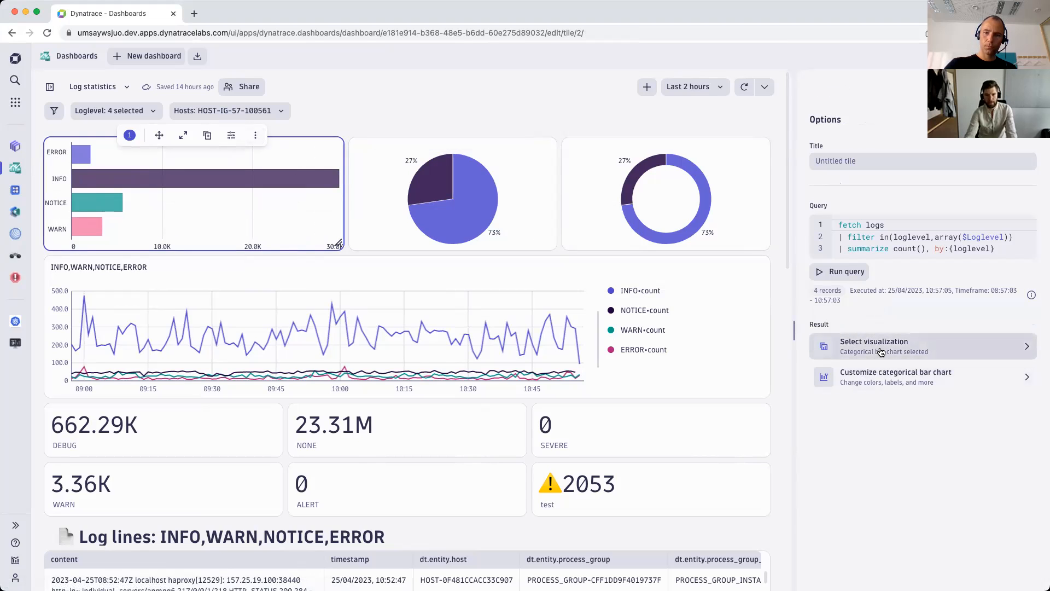
pyautogui.click(906, 380)
pyautogui.click(815, 254)
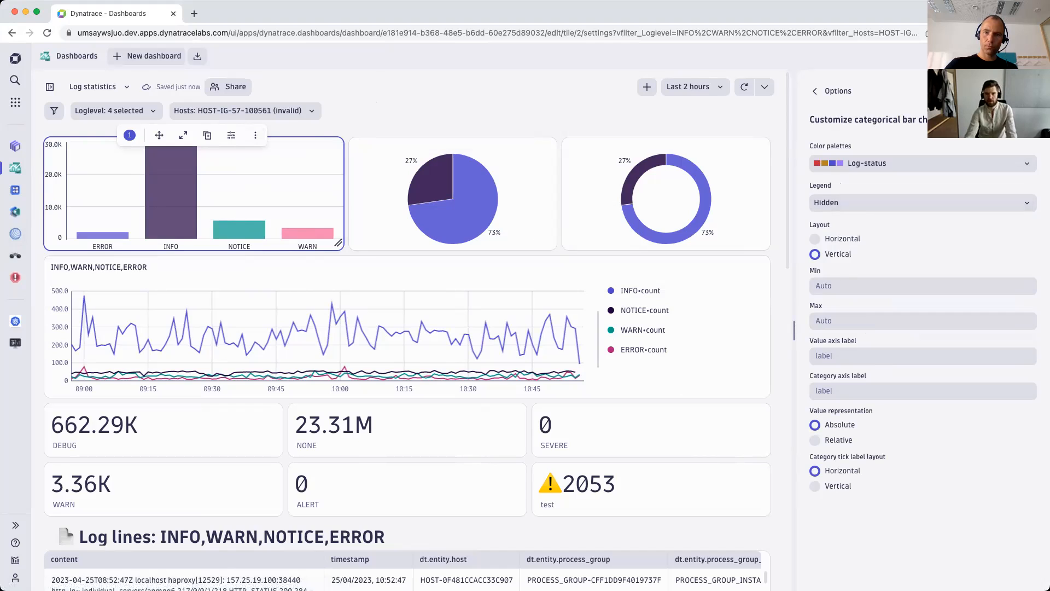
pyautogui.click(1028, 90)
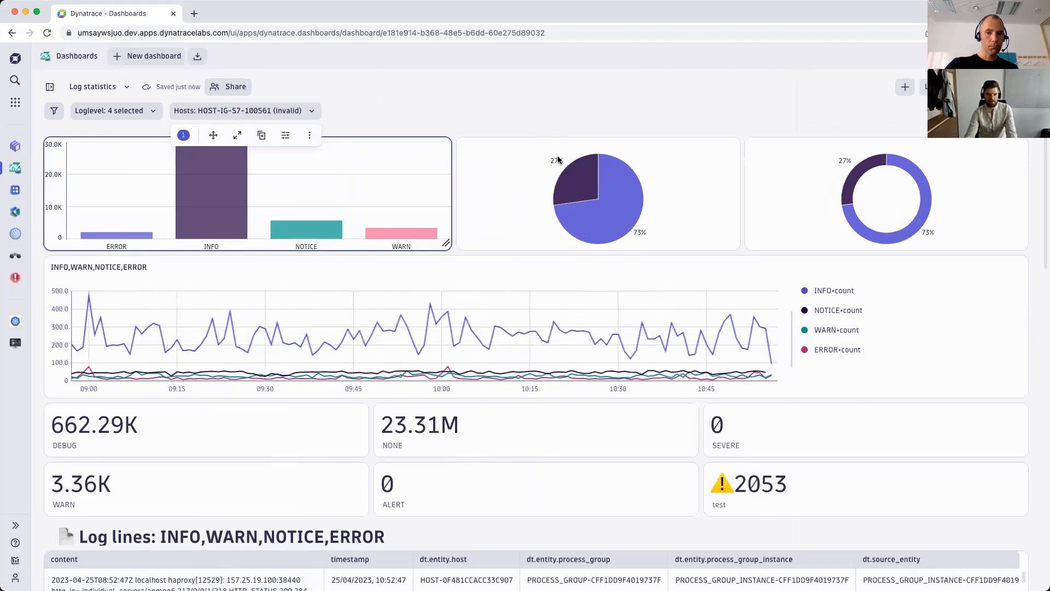
# Open the pie chart tile's customization settings, review its color, label, legend and grouping options, and close the settings
pyautogui.click(558, 159)
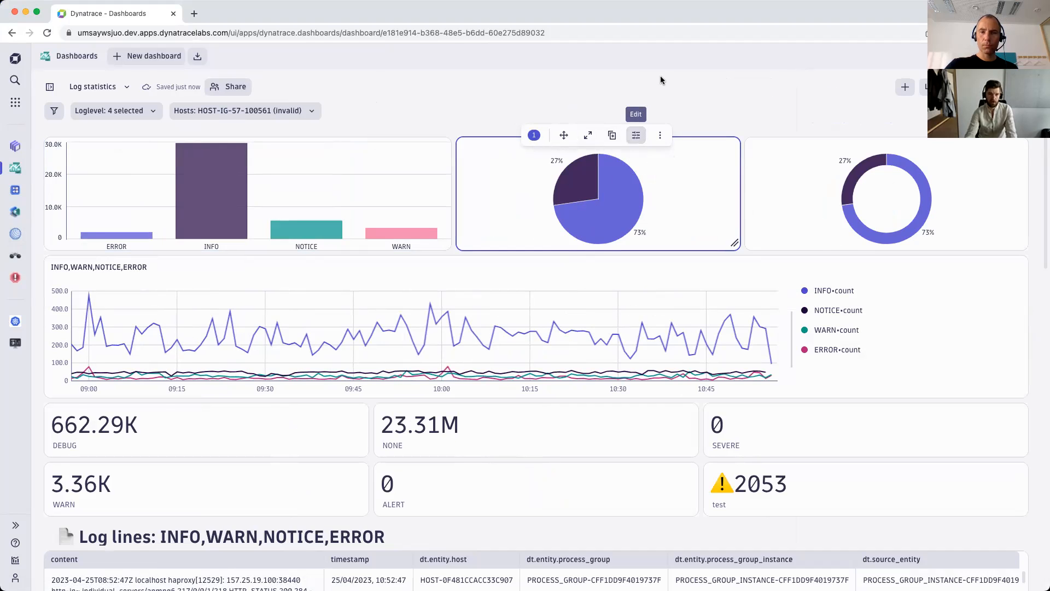
pyautogui.click(637, 135)
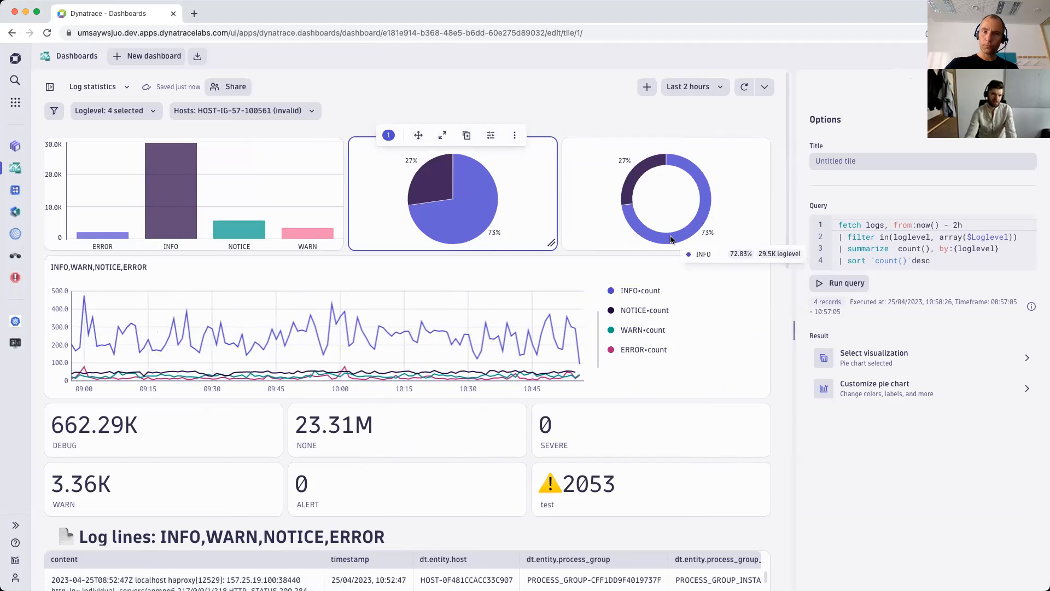
pyautogui.click(894, 394)
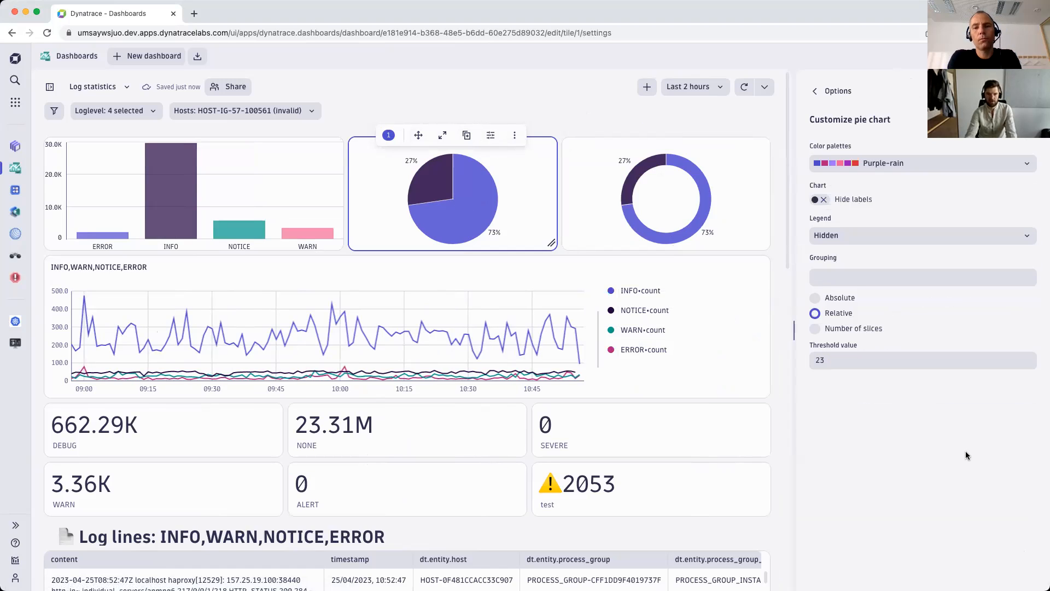
pyautogui.click(833, 91)
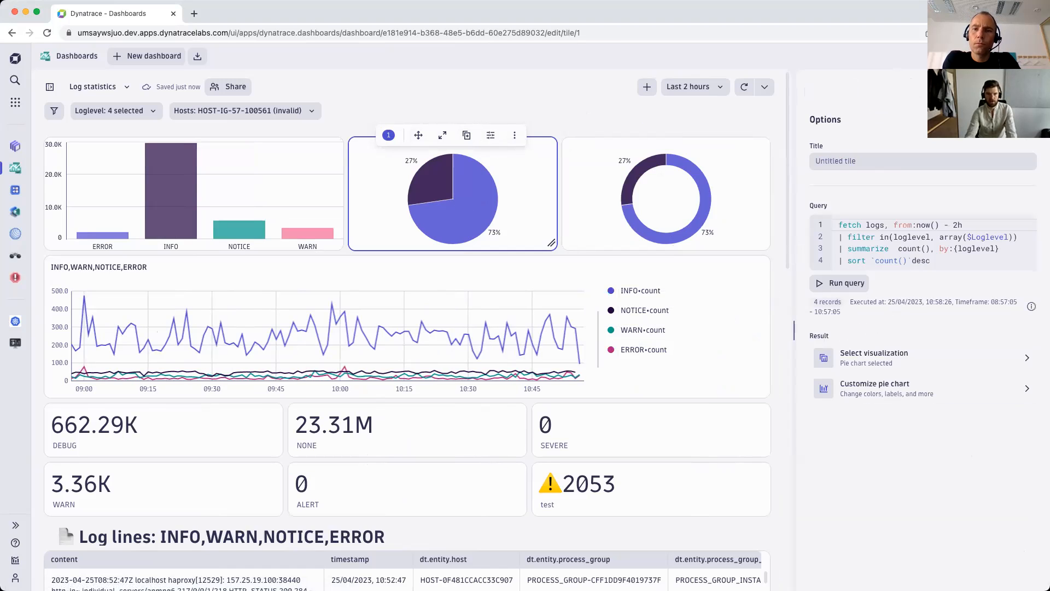
pyautogui.click(1026, 87)
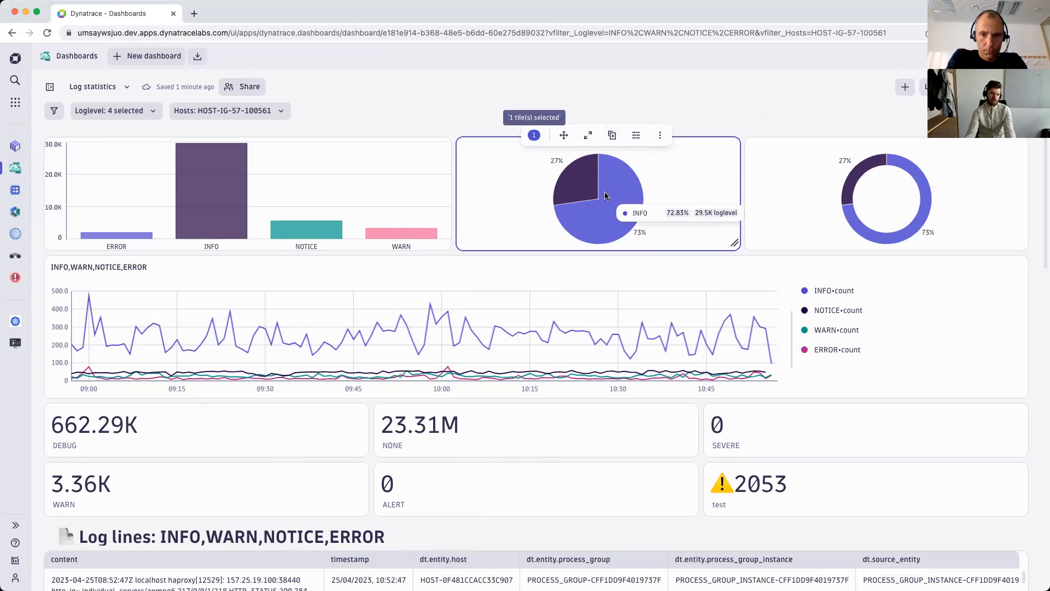
# Examine the column options, refine commands and top values of the dt.entity.process_group column in the log lines table
pyautogui.scroll(-3, 542, 445)
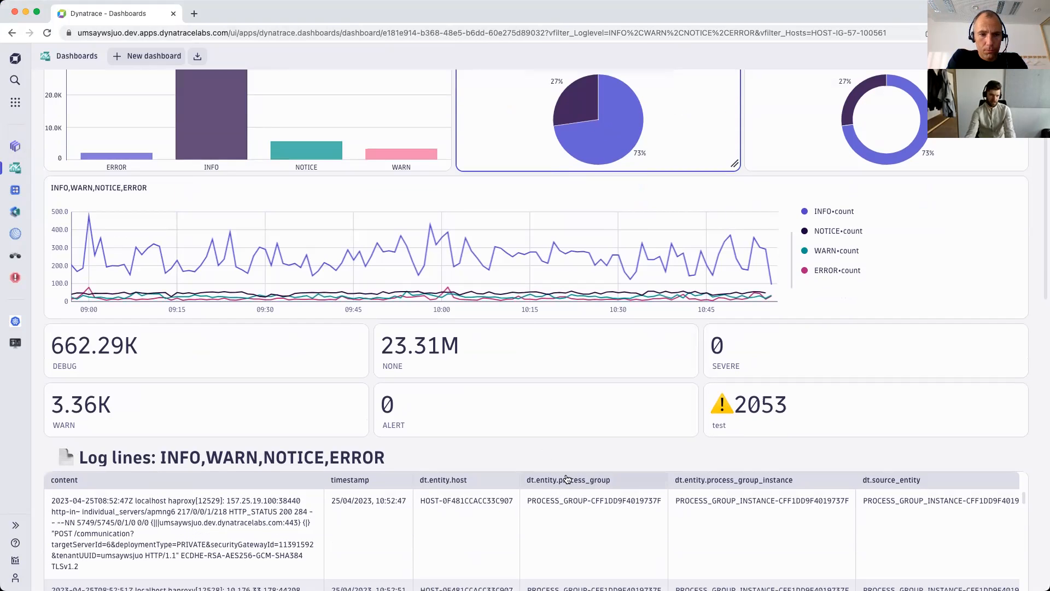
pyautogui.click(617, 481)
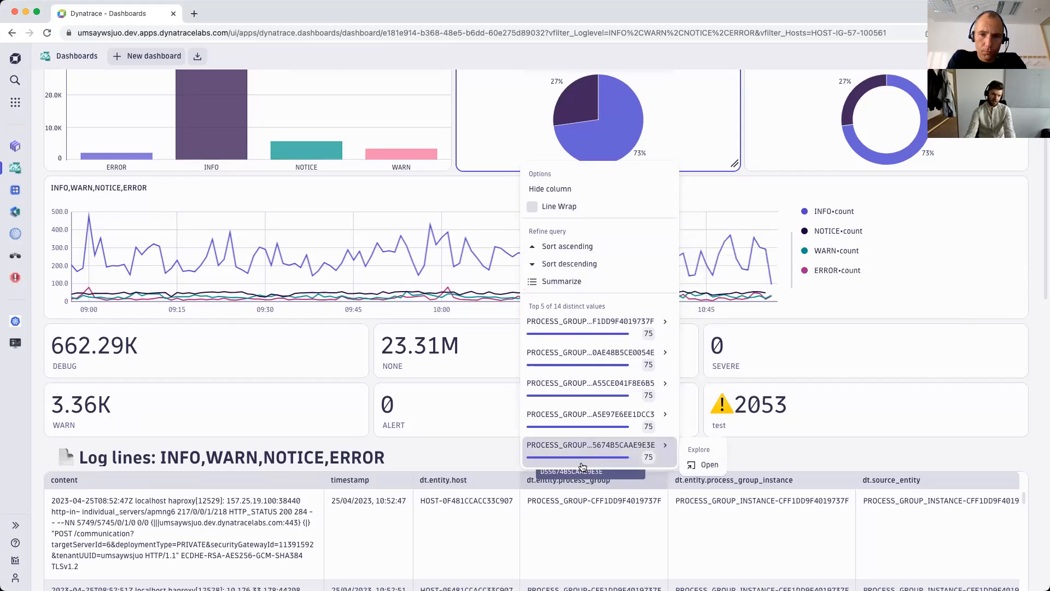
pyautogui.click(584, 484)
pyautogui.click(583, 484)
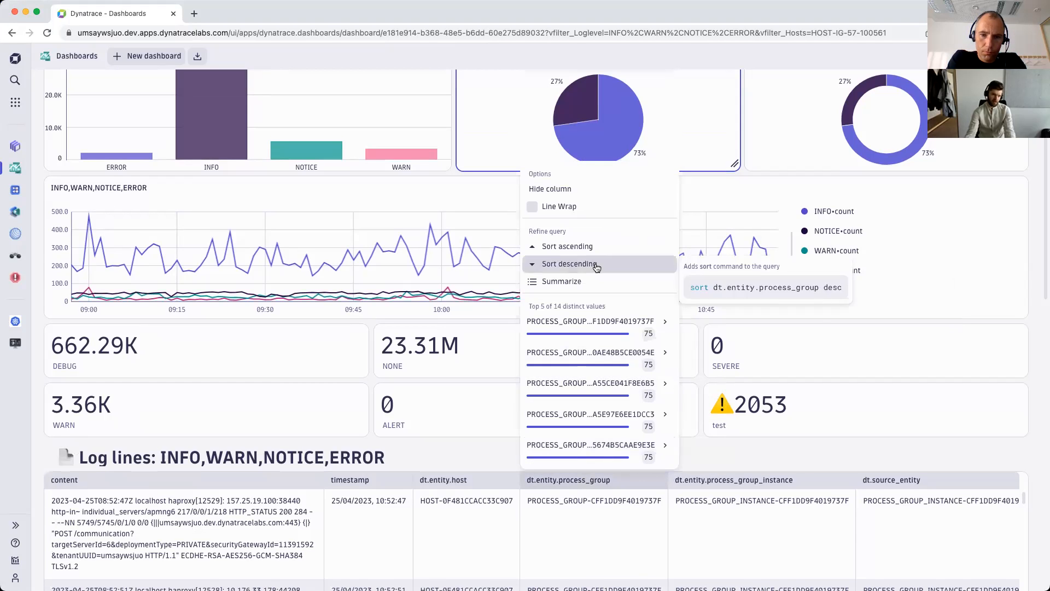
pyautogui.click(573, 483)
pyautogui.scroll(-3, 572, 484)
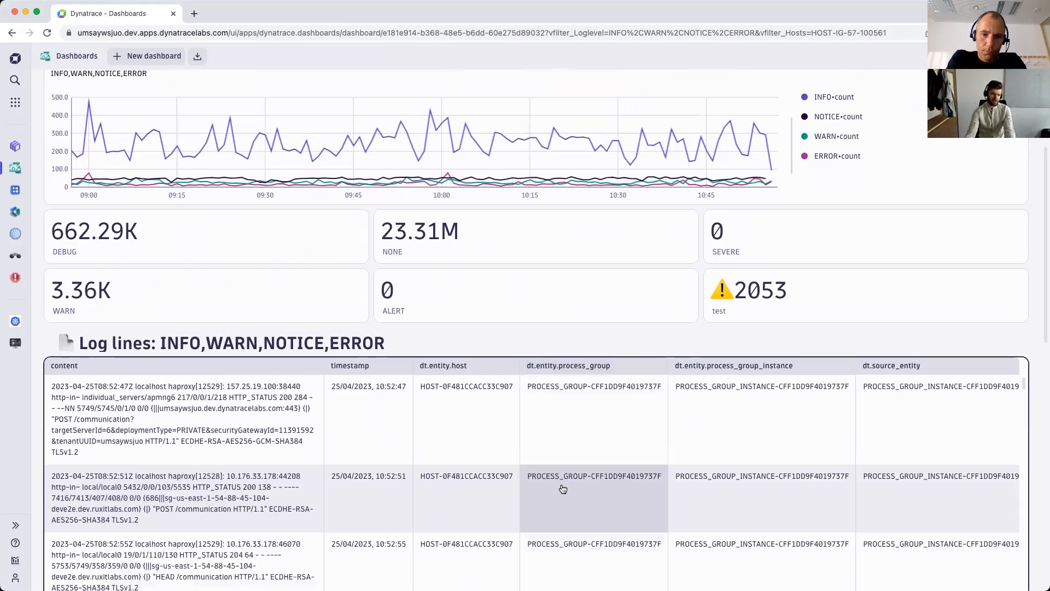
pyautogui.click(602, 363)
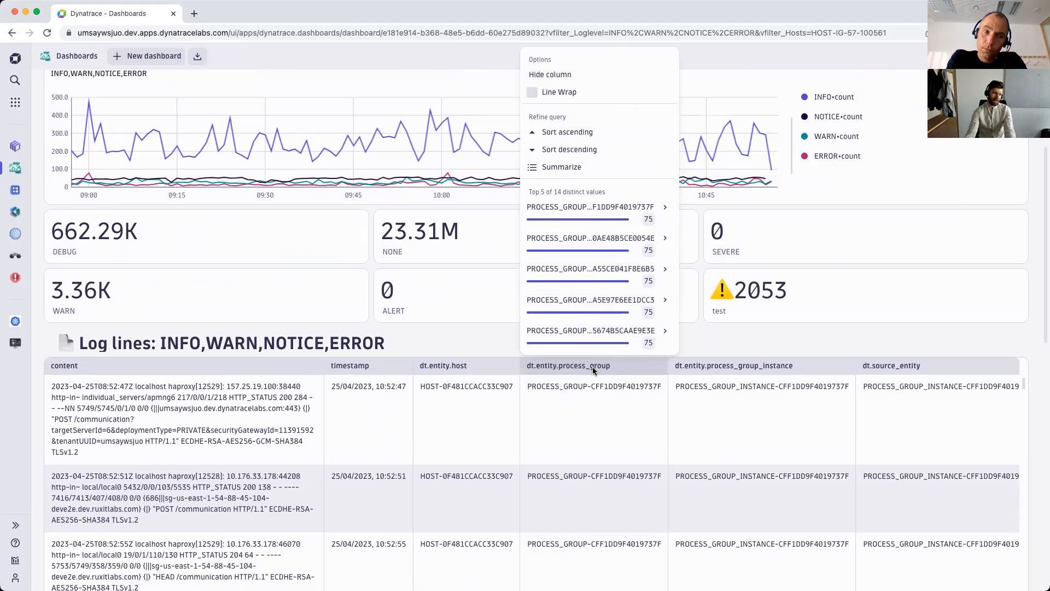
# Examine the sort, summarize and distinct value options of the dt.entity.host column in the log lines table
pyautogui.click(485, 370)
pyautogui.click(482, 368)
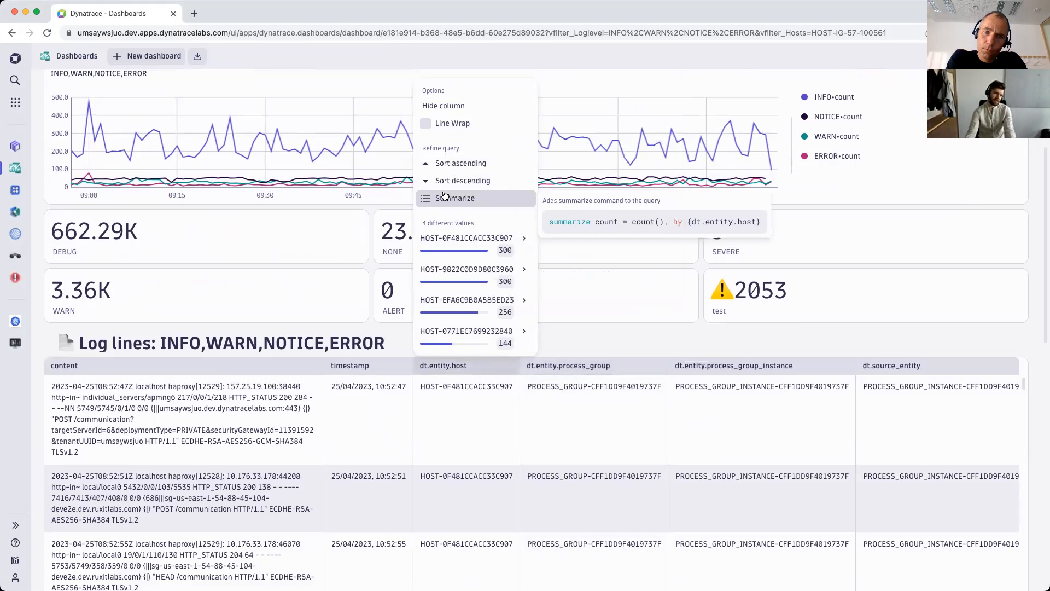
pyautogui.click(477, 371)
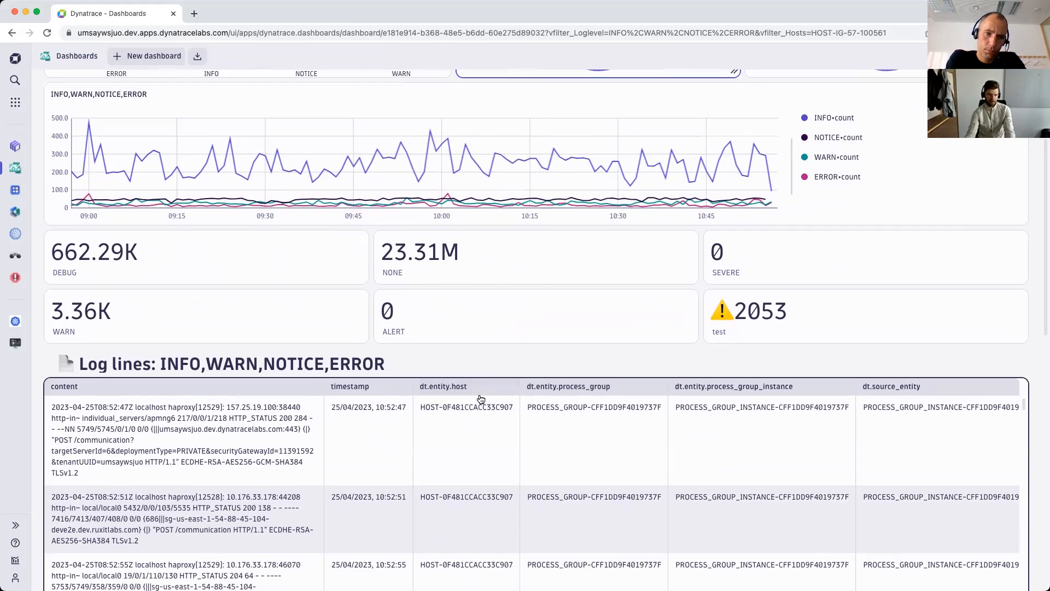
pyautogui.click(481, 386)
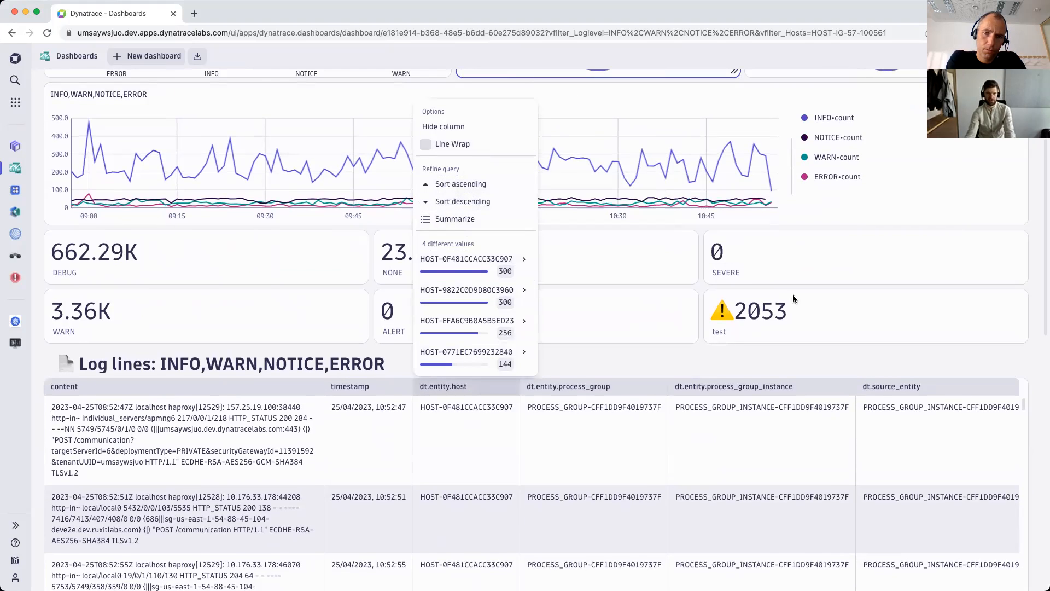
pyautogui.press('Escape')
pyautogui.scroll(3, 764, 270)
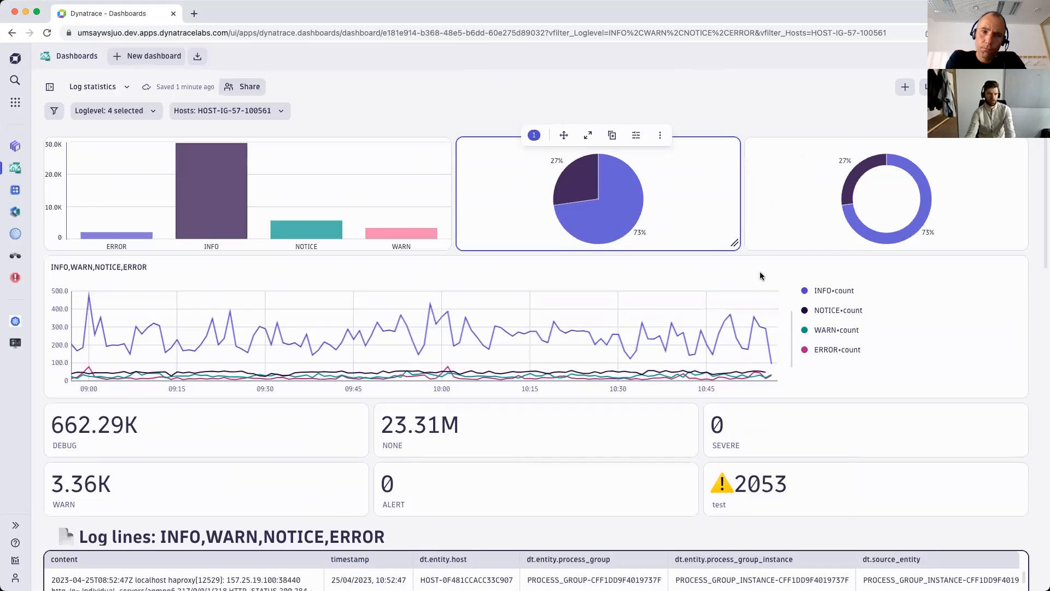
pyautogui.scroll(-1, 527, 481)
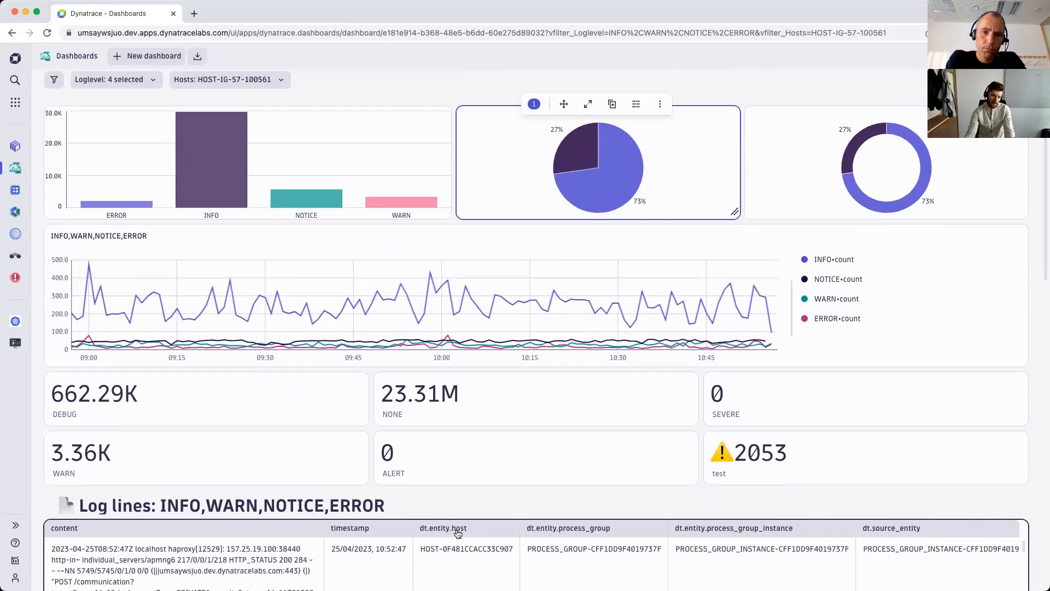
pyautogui.click(475, 488)
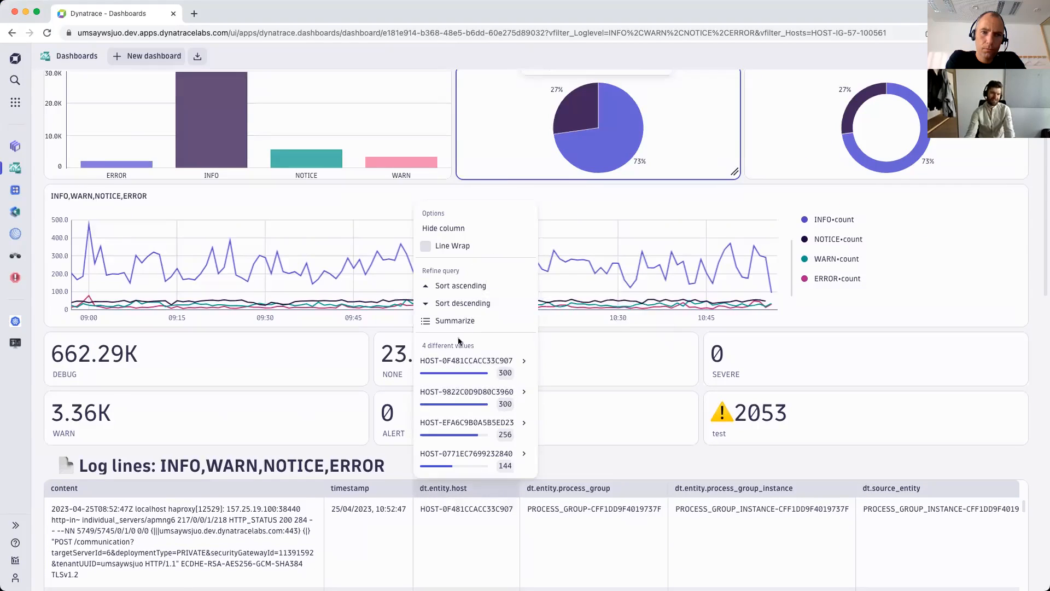
pyautogui.press('Escape')
pyautogui.scroll(1, 616, 165)
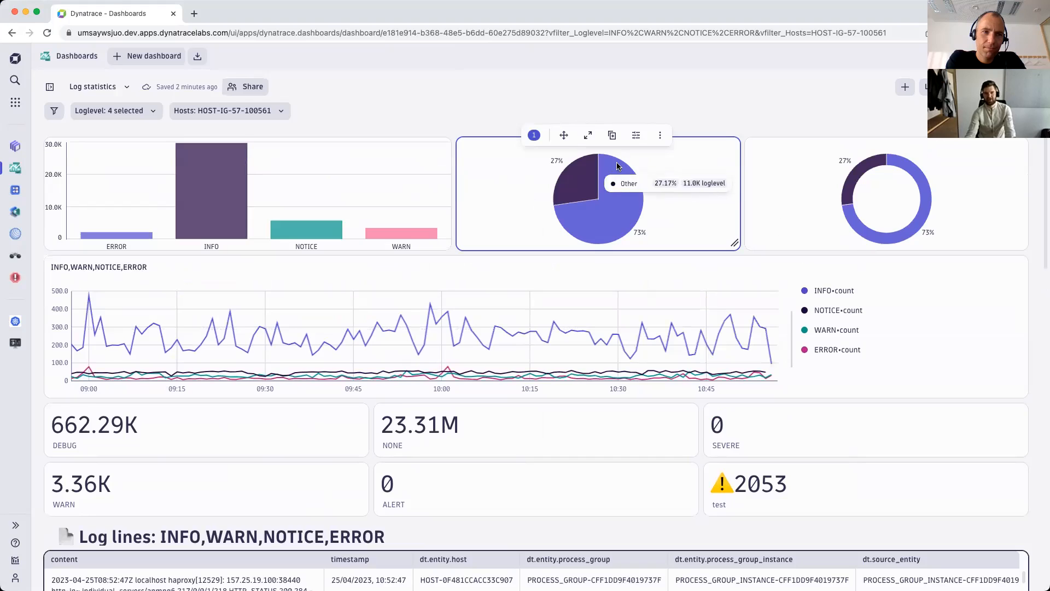
# Check the hide, sort and records-over-time options of the timestamp column in the log lines table, leaving them unused
pyautogui.scroll(-2, 490, 511)
pyautogui.click(375, 469)
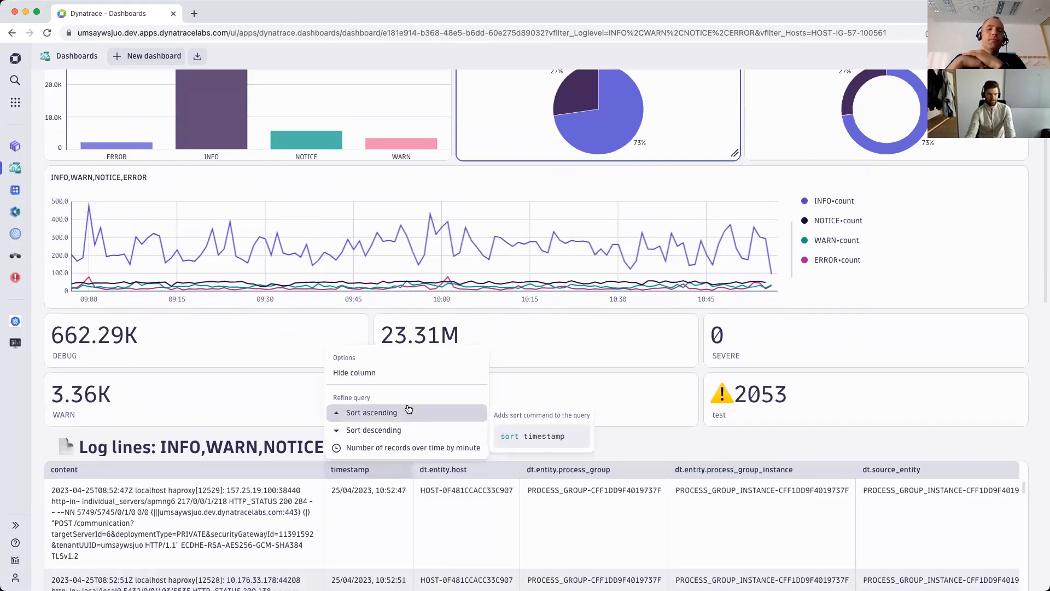
pyautogui.press('Escape')
pyautogui.scroll(2, 659, 270)
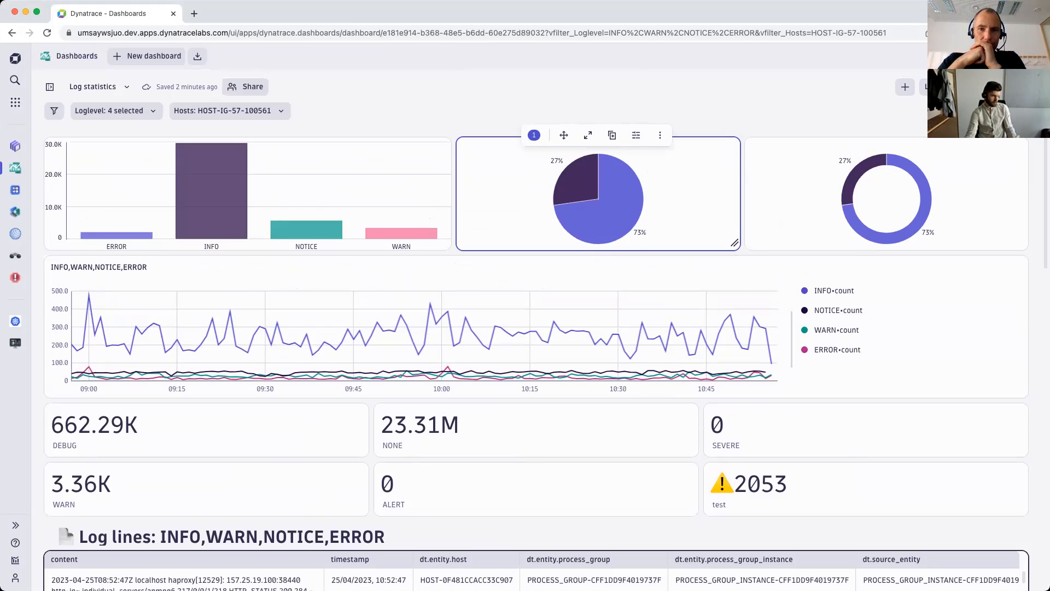
# Open the pie chart tile for editing, examine its log query line by line and close its settings
pyautogui.click(637, 136)
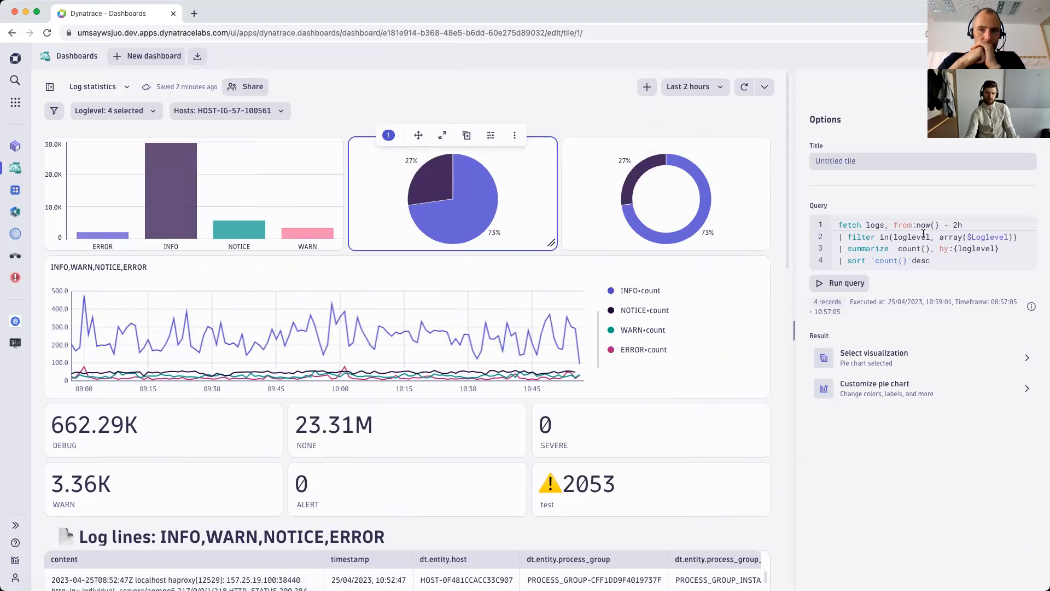
pyautogui.moveTo(839, 225); pyautogui.dragTo(820, 212)
pyautogui.click(837, 217)
pyautogui.click(964, 268)
pyautogui.click(867, 226)
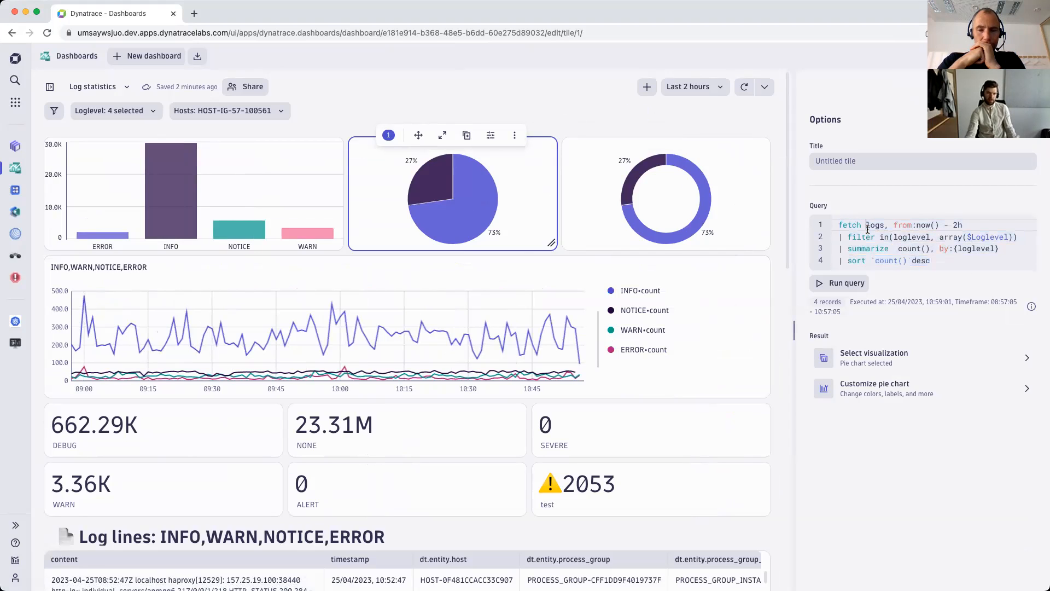
pyautogui.hotkey('ctrl', 'space')
pyautogui.press('Escape')
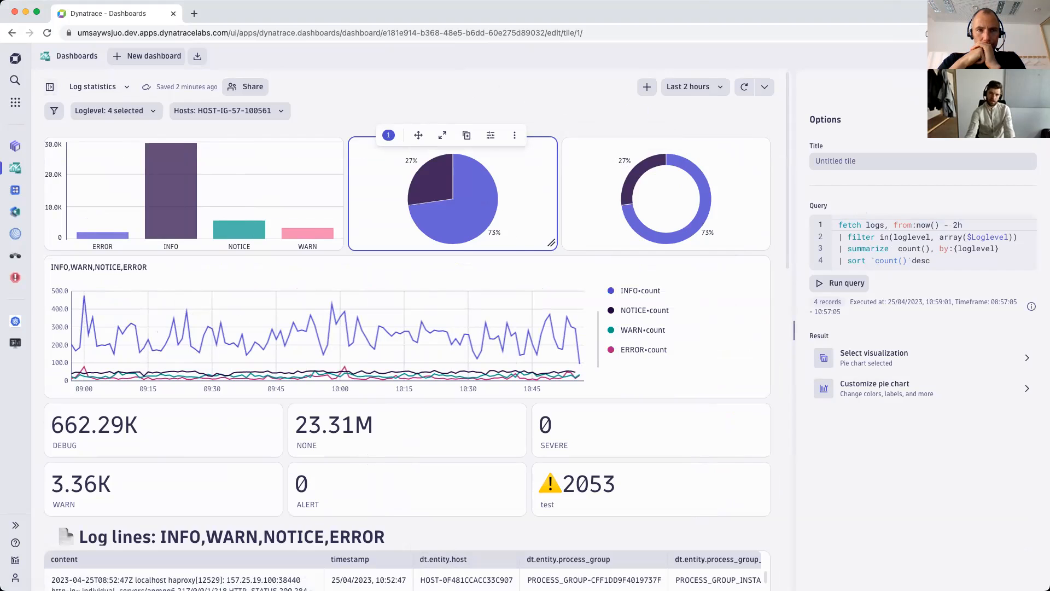
pyautogui.press('Escape')
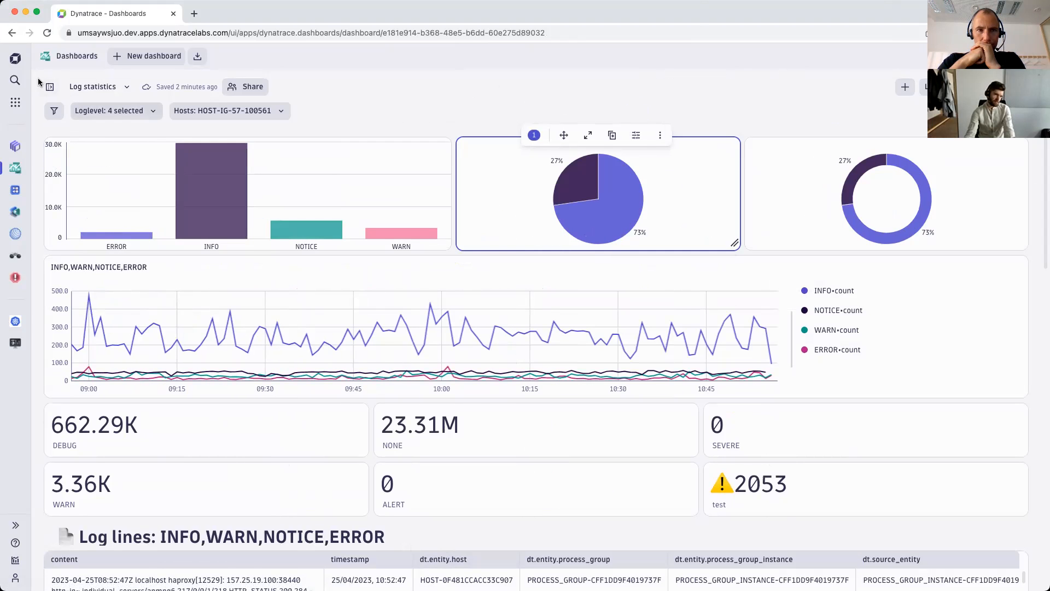
# Expand the dashboard list, open the Product and user data dashboard and open its User information table tile for editing
pyautogui.click(49, 87)
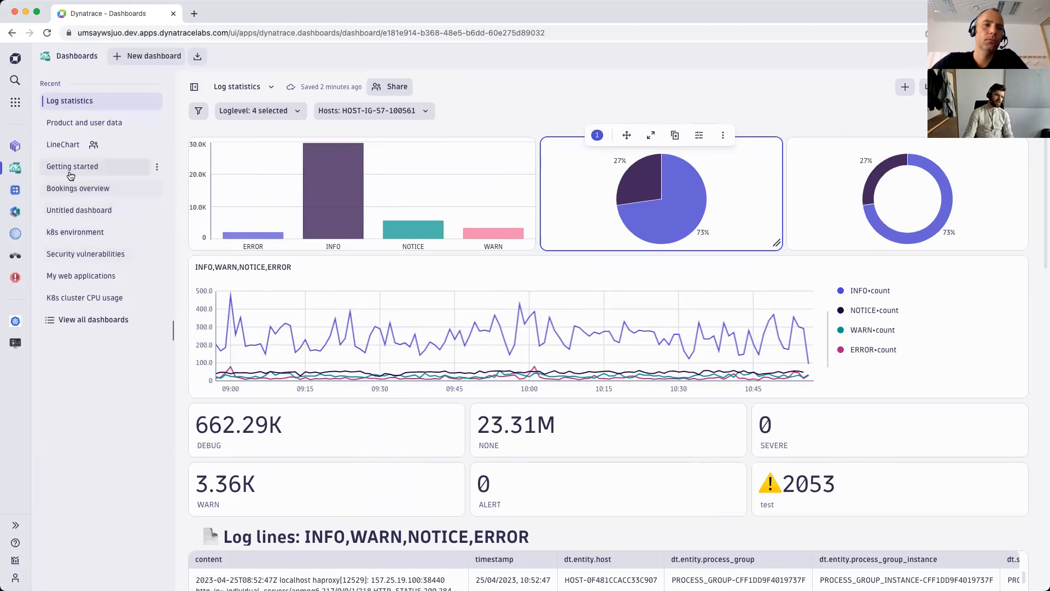
pyautogui.click(104, 127)
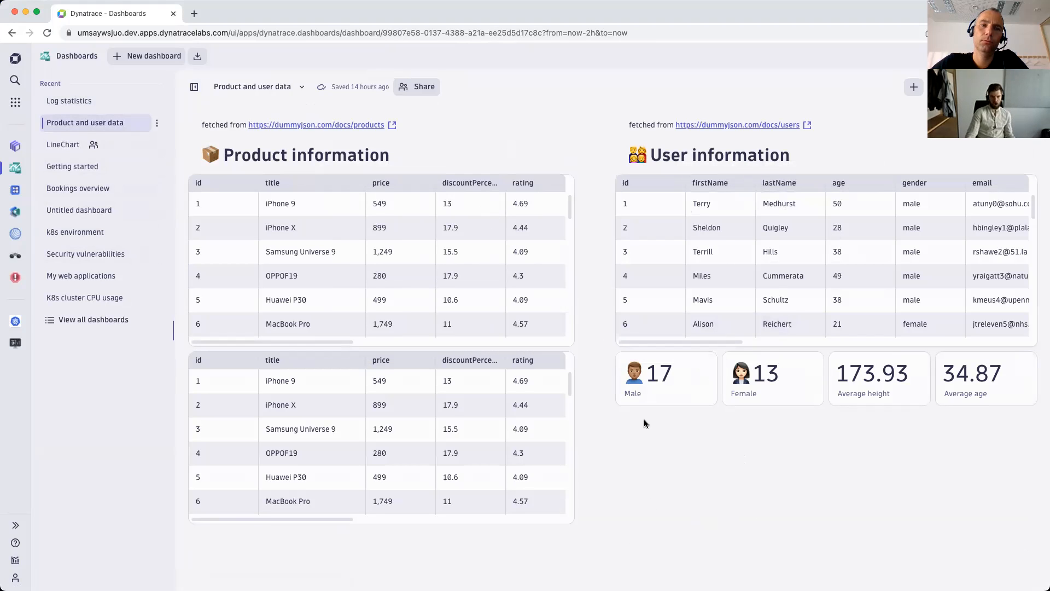
pyautogui.moveTo(389, 201)
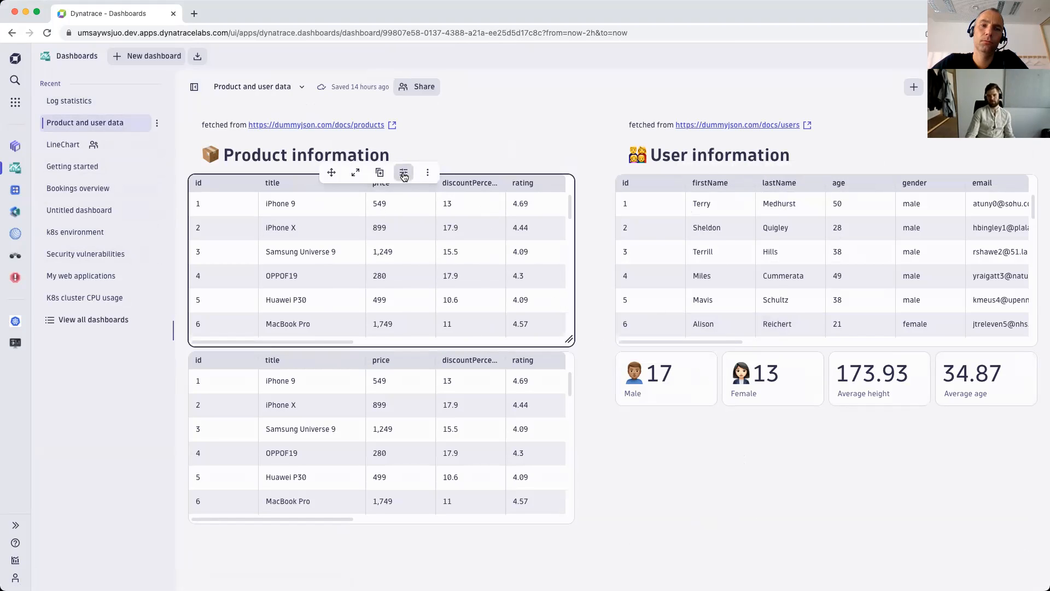
pyautogui.moveTo(738, 201)
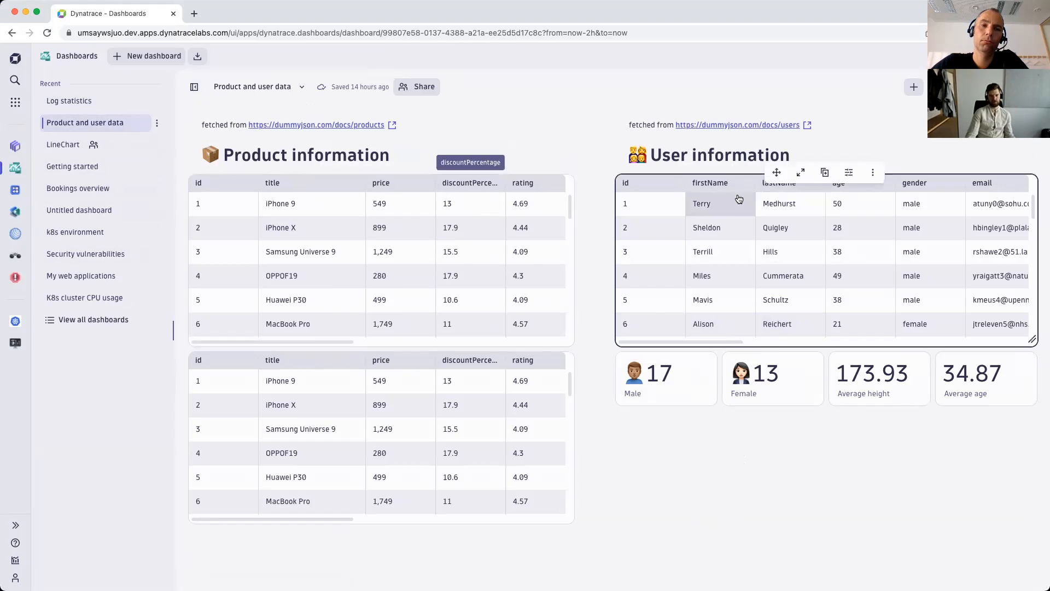
pyautogui.click(850, 174)
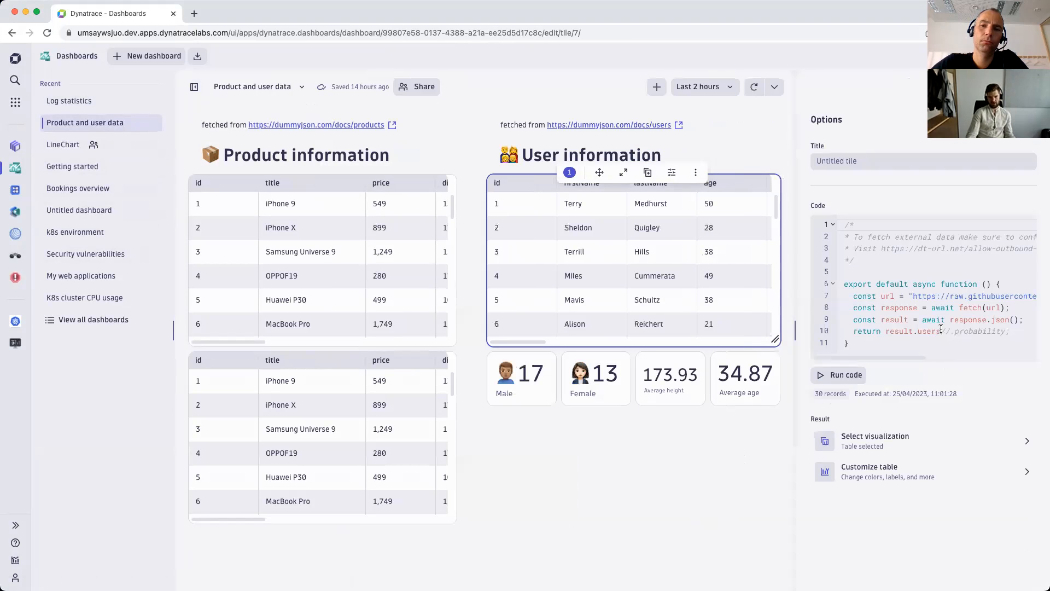
# Examine the User information tile's code, especially the URL constant from which the external data is fetched
pyautogui.doubleClick(815, 207)
pyautogui.click(905, 296)
pyautogui.moveTo(847, 297); pyautogui.dragTo(1005, 298)
pyautogui.click(1005, 298)
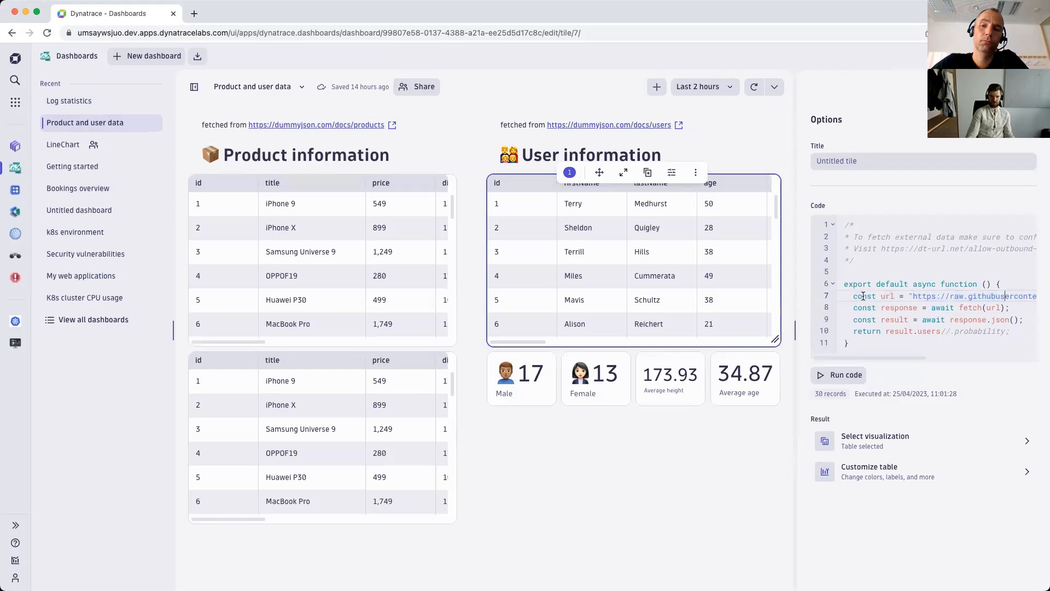
pyautogui.moveTo(854, 296); pyautogui.dragTo(991, 296)
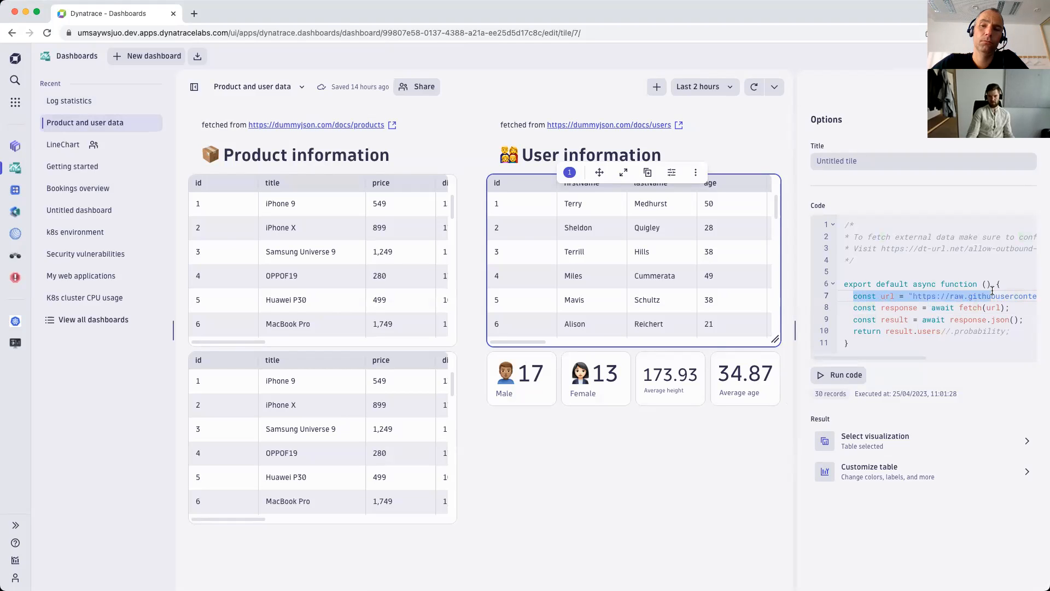
pyautogui.click(991, 296)
pyautogui.moveTo(854, 296); pyautogui.dragTo(969, 299)
pyautogui.click(953, 302)
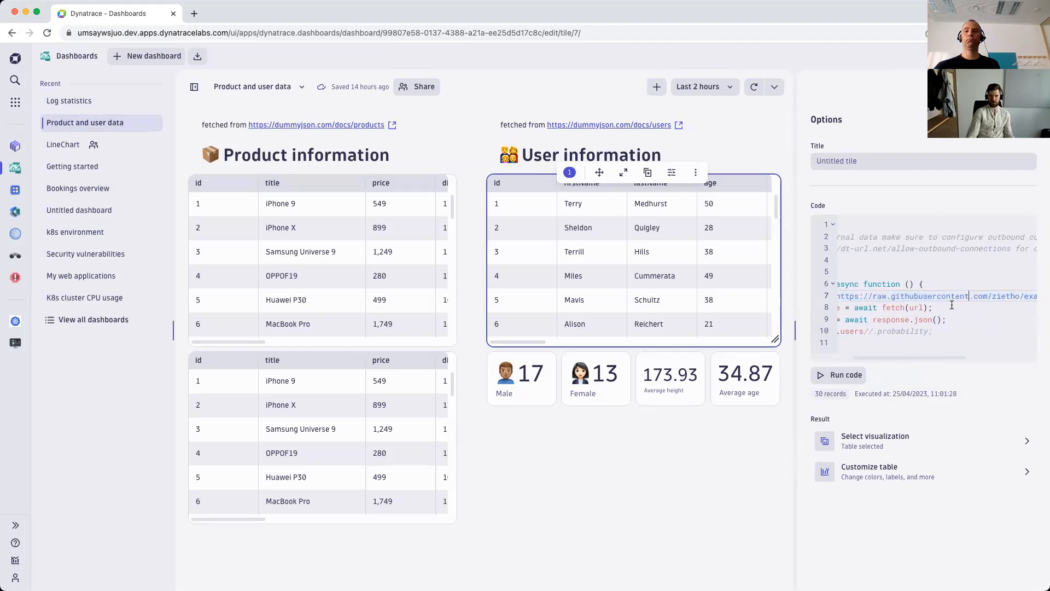
pyautogui.moveTo(877, 298); pyautogui.dragTo(951, 297)
pyautogui.click(970, 295)
pyautogui.click(872, 346)
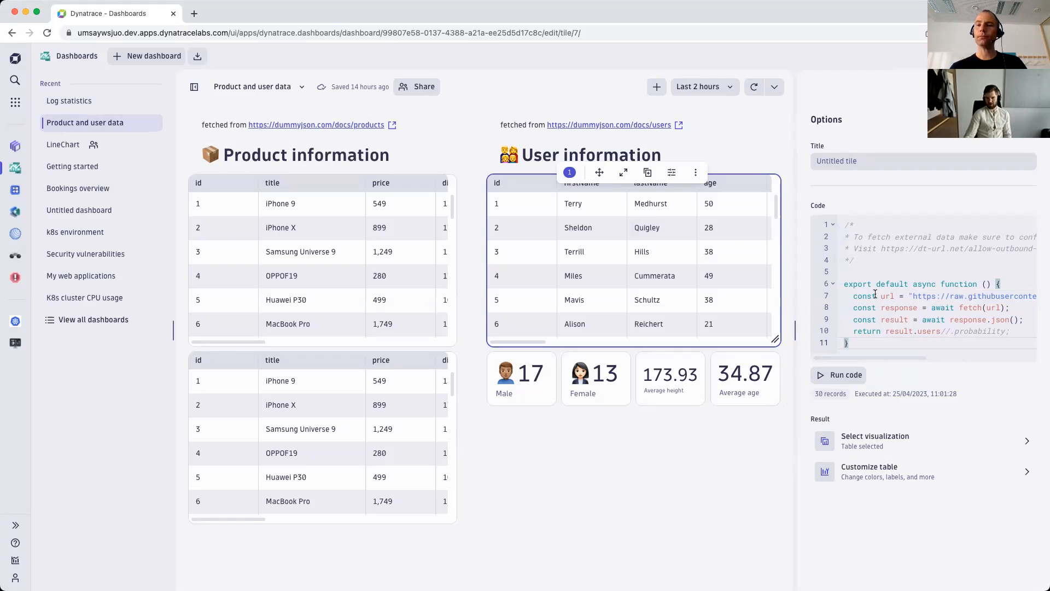
pyautogui.moveTo(855, 296); pyautogui.dragTo(919, 296)
pyautogui.click(920, 296)
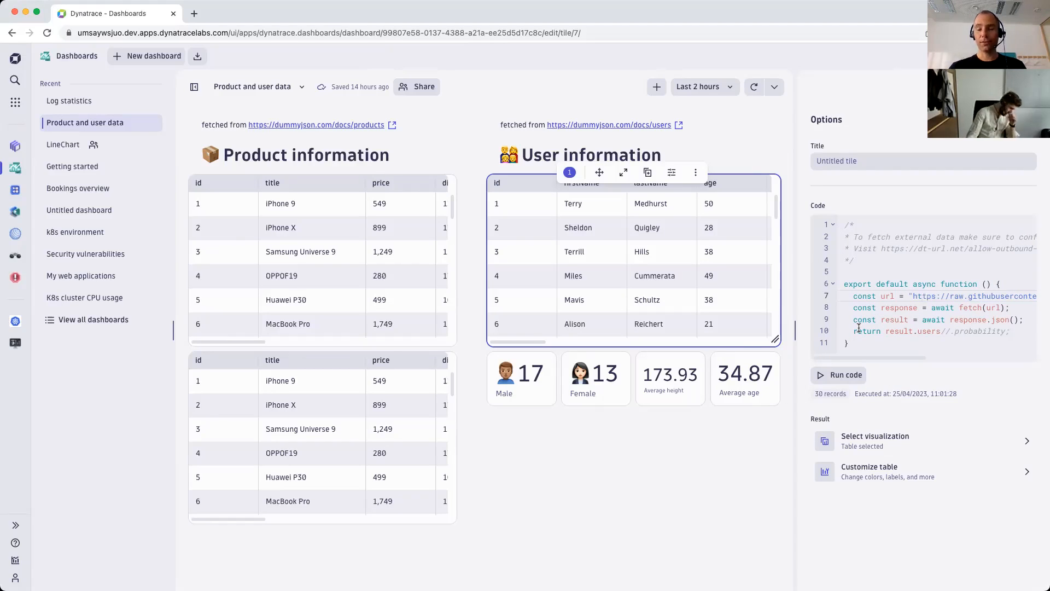
# Deselect the User information table tile and reopen it to show its code
pyautogui.click(926, 307)
pyautogui.click(756, 457)
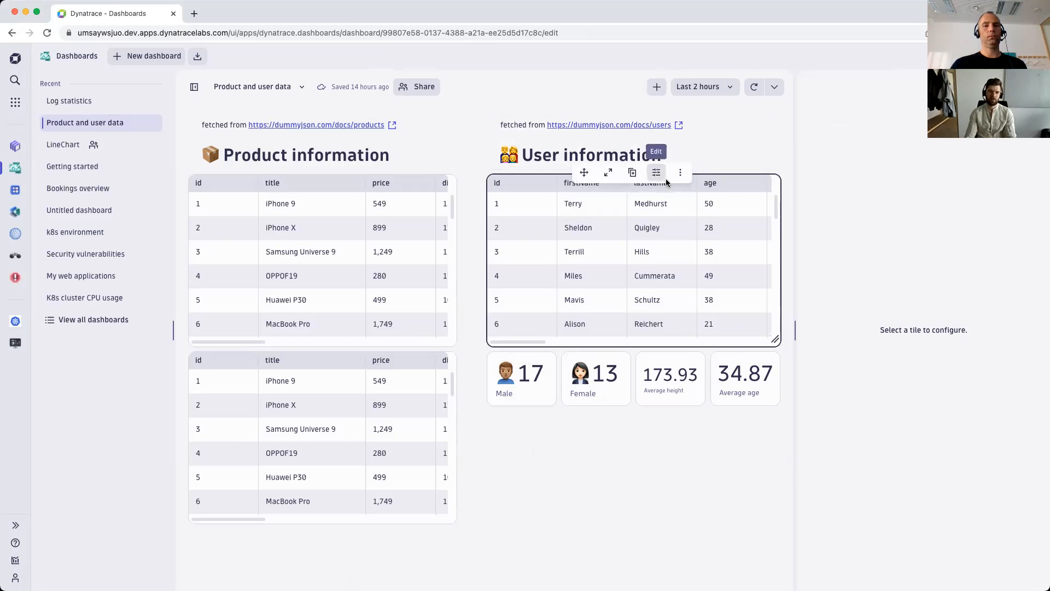
pyautogui.click(704, 190)
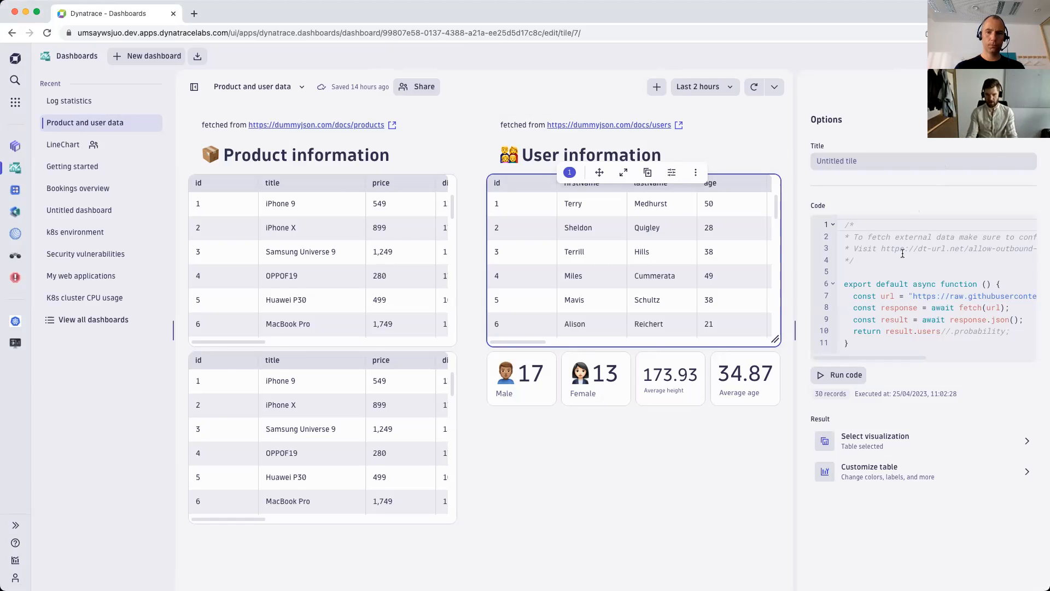
# Try to insert a line break in the User information tile's code, and retry loading the Dashboards app
pyautogui.click(1001, 286)
pyautogui.press('Return')
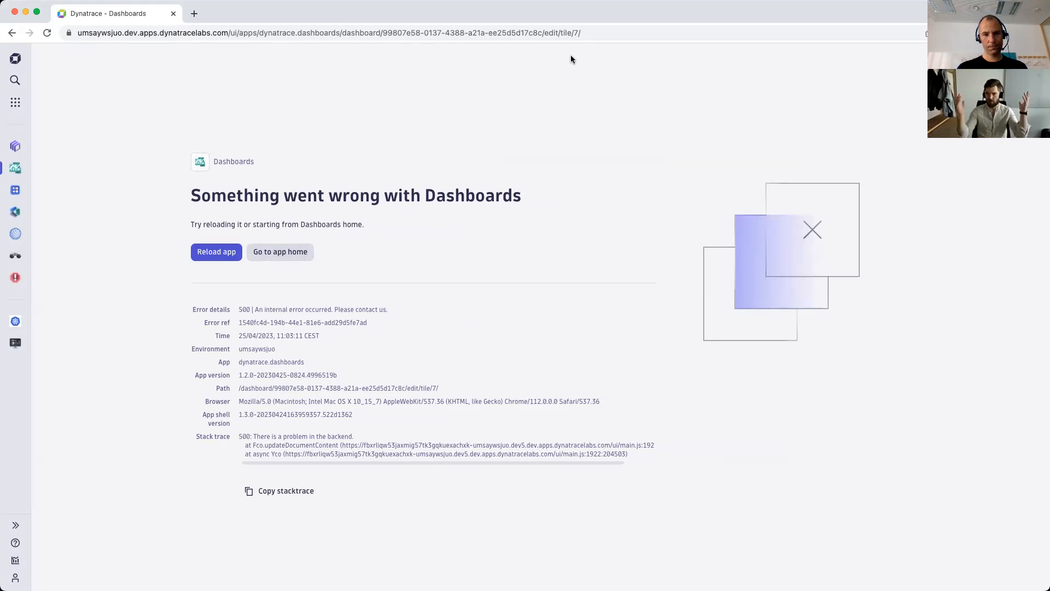
pyautogui.click(287, 251)
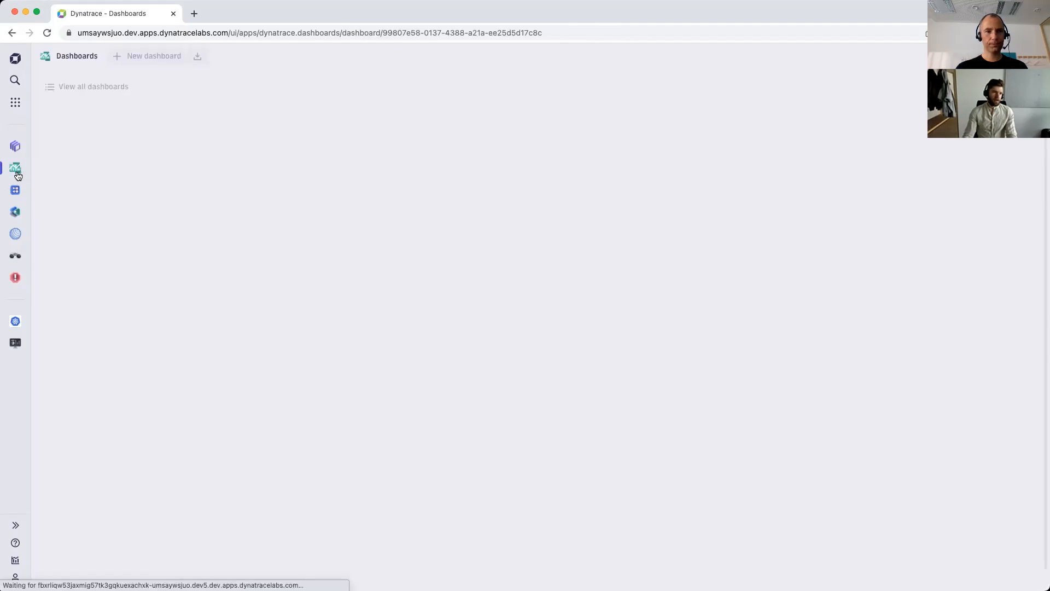
pyautogui.moveTo(15, 168)
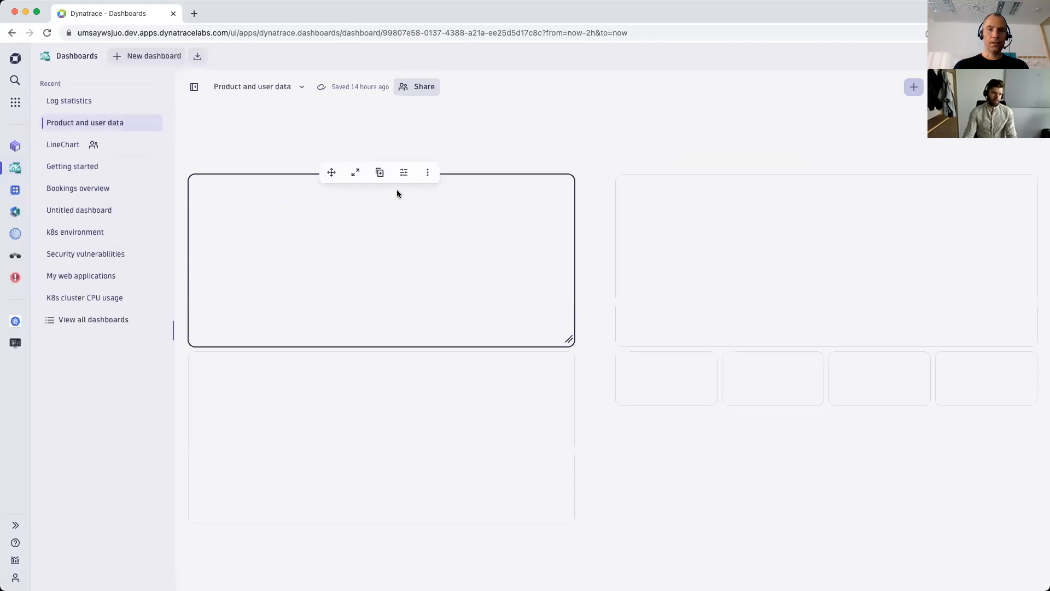
pyautogui.click(212, 255)
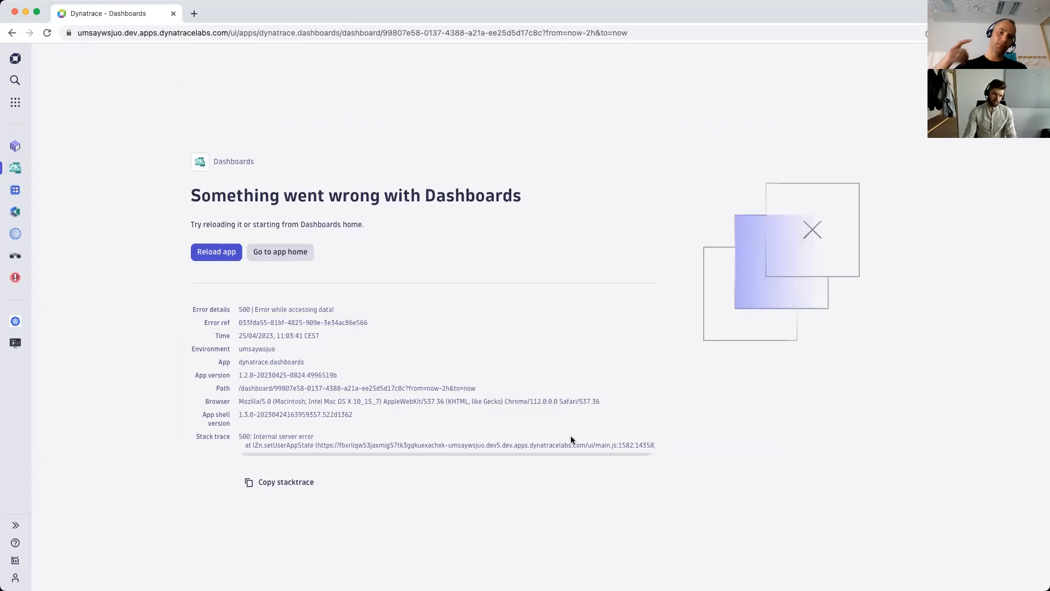
pyautogui.click(215, 253)
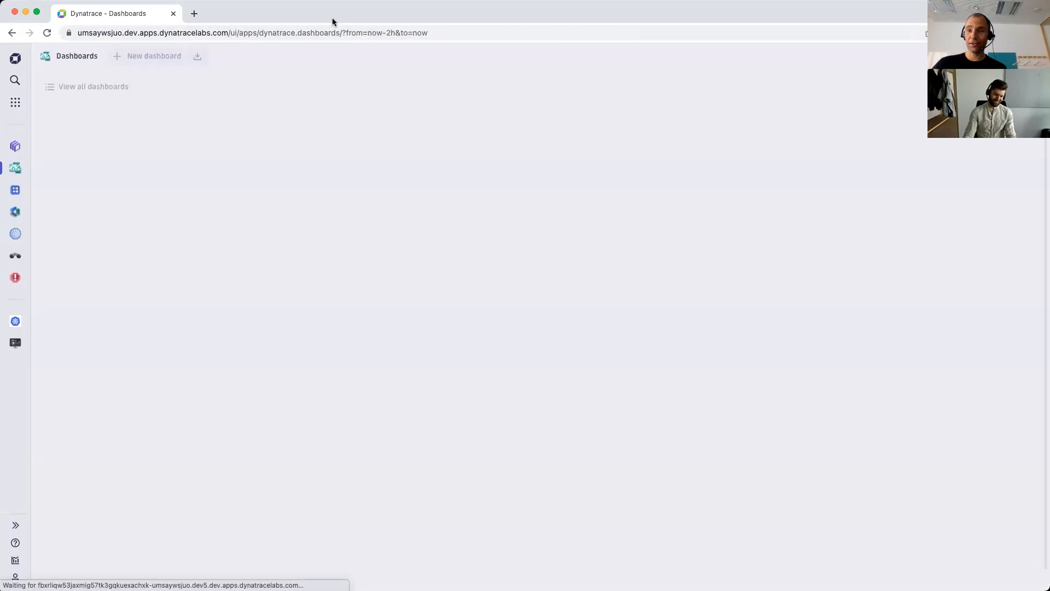
# Open the guu84124.apps.dynatrace.com environment in a new browser tab and show its Logs dashboard in the Dashboards app
pyautogui.press('super+t')
pyautogui.write('sgu')
pyautogui.press('BackSpace')
pyautogui.press('BackSpace')
pyautogui.press('BackSpace')
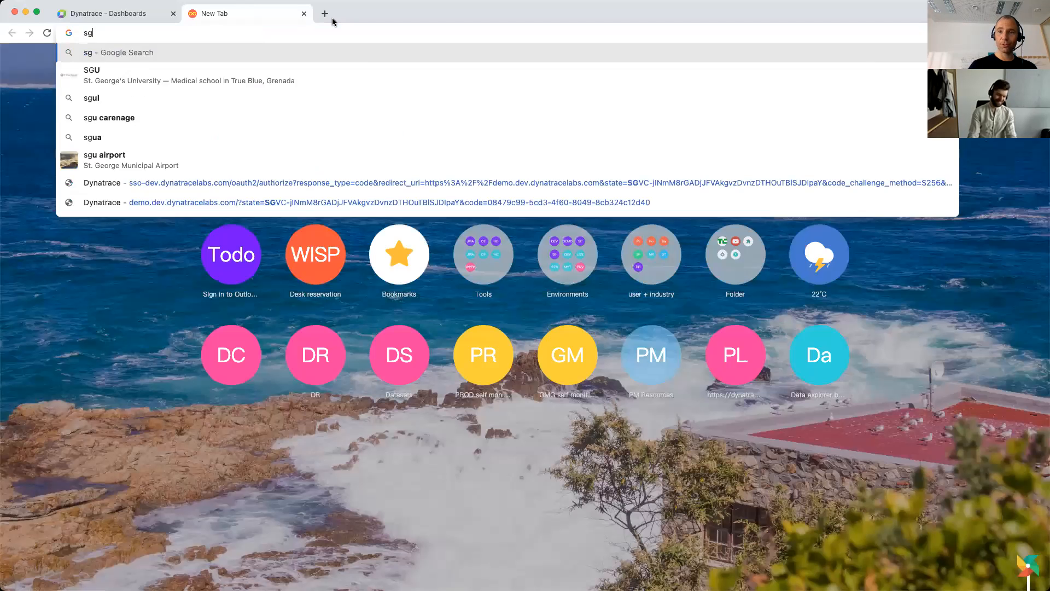
pyautogui.write('gu')
pyautogui.press('Return')
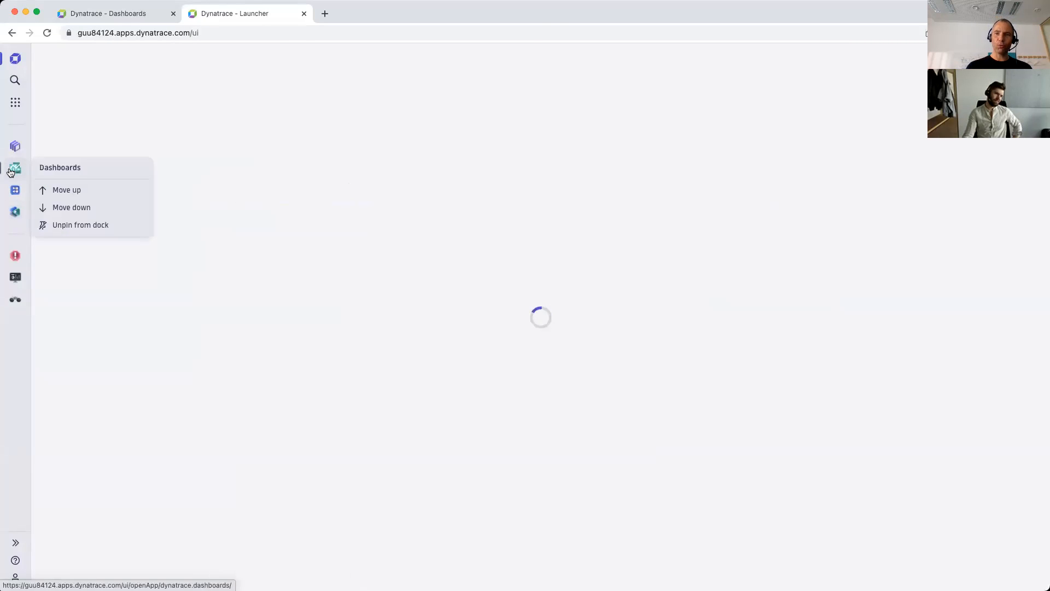
pyautogui.click(16, 168)
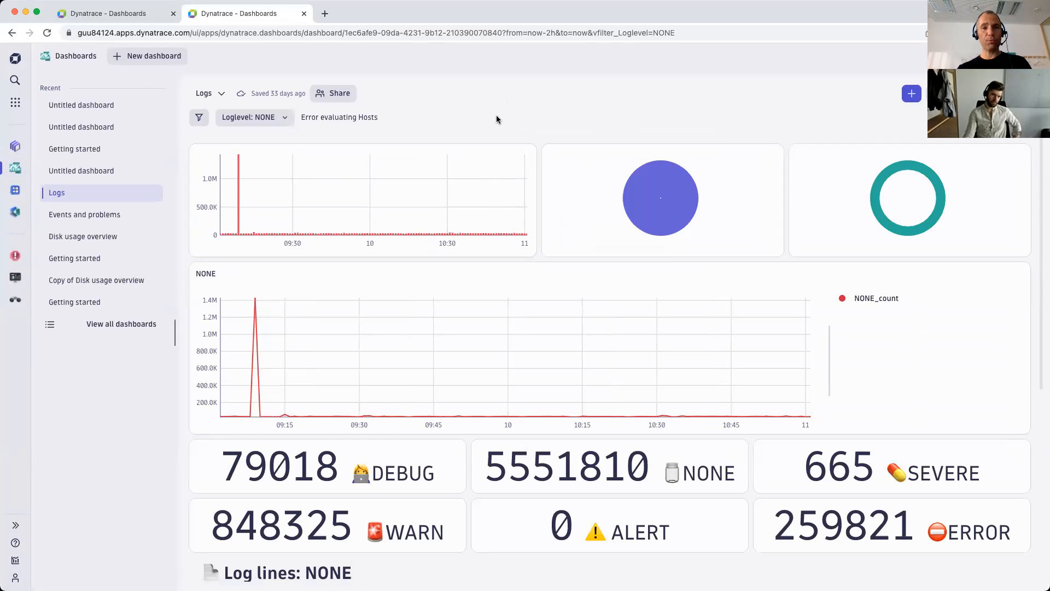
pyautogui.click(141, 19)
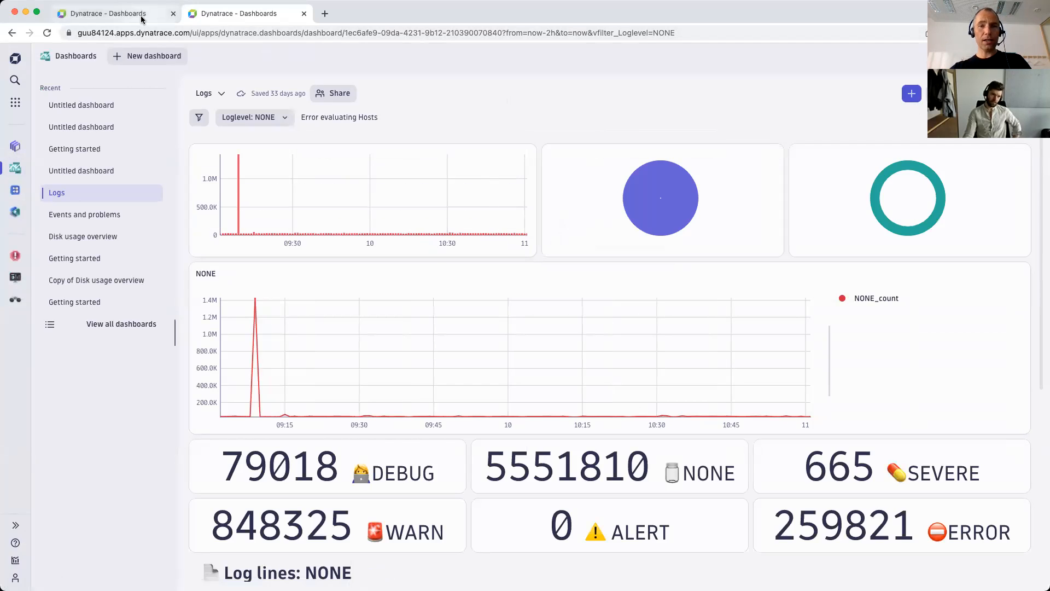
pyautogui.click(263, 16)
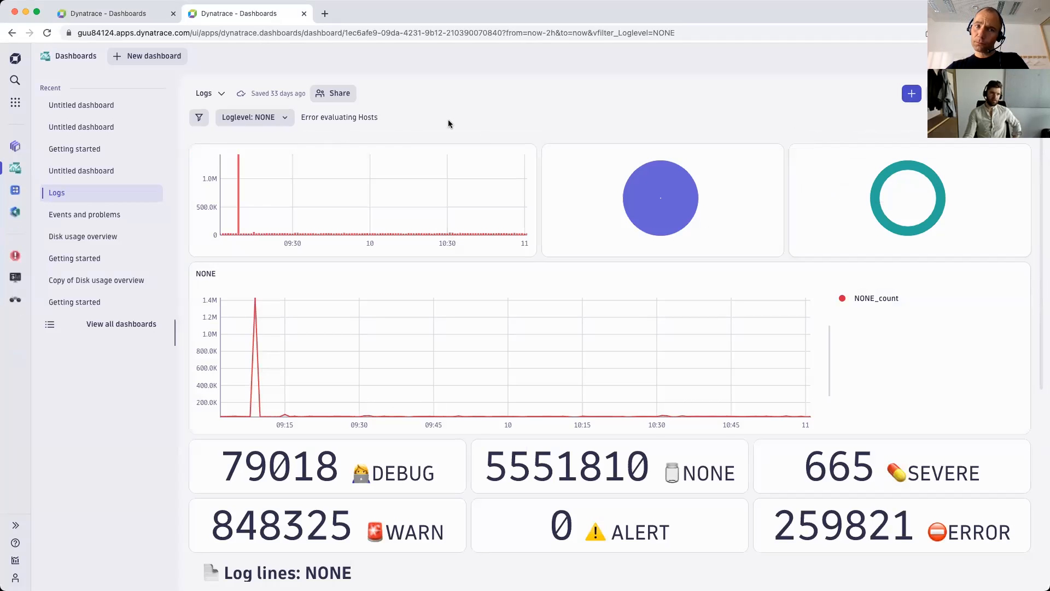
# Start adding a variable to the Logs dashboard and set its type to Query
pyautogui.click(200, 118)
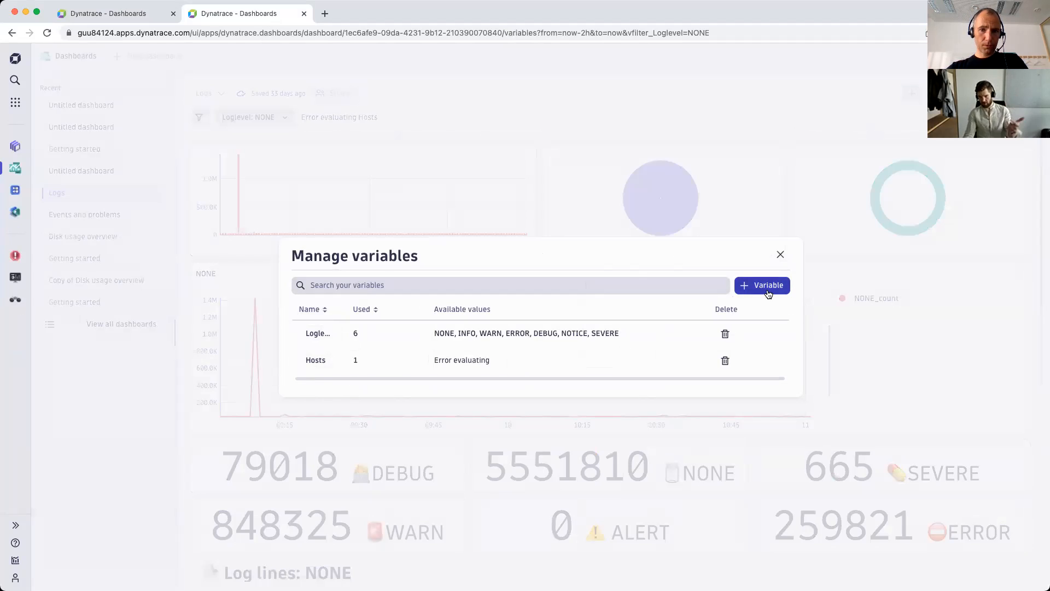
pyautogui.click(768, 293)
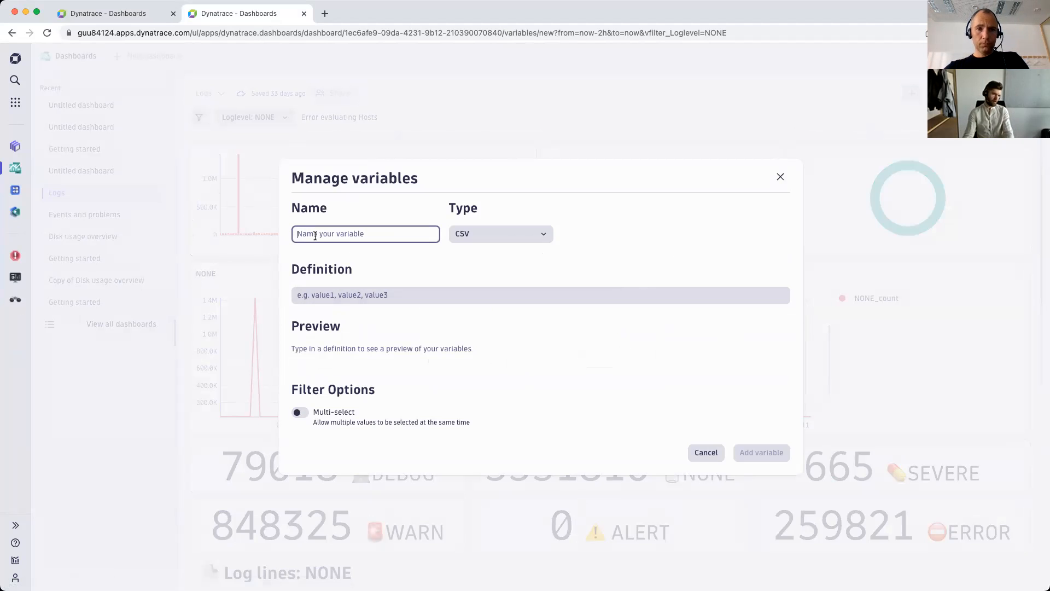
pyautogui.click(471, 236)
pyautogui.click(484, 256)
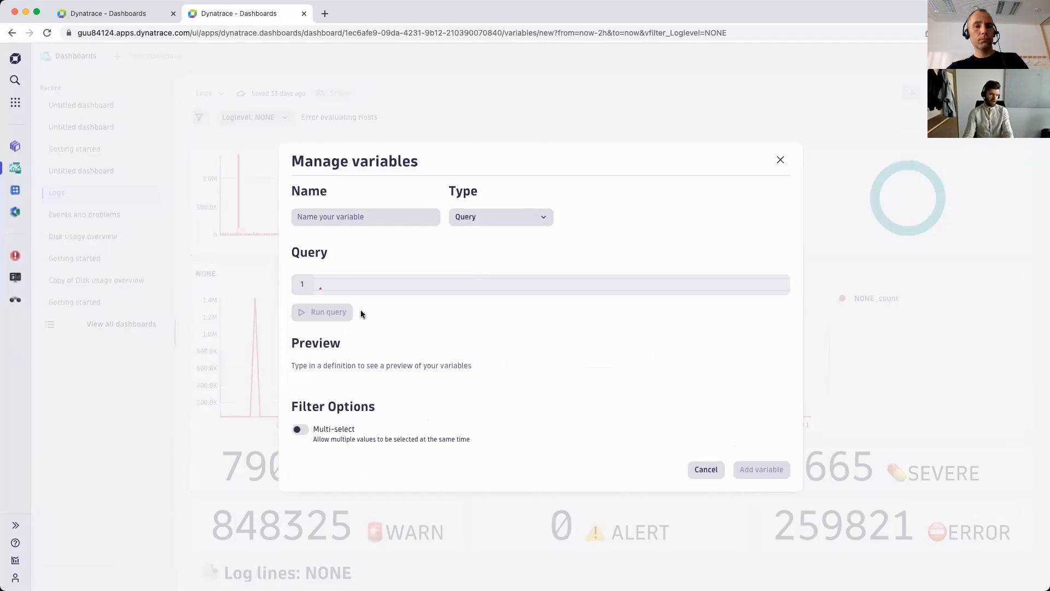
pyautogui.click(351, 292)
pyautogui.click(281, 327)
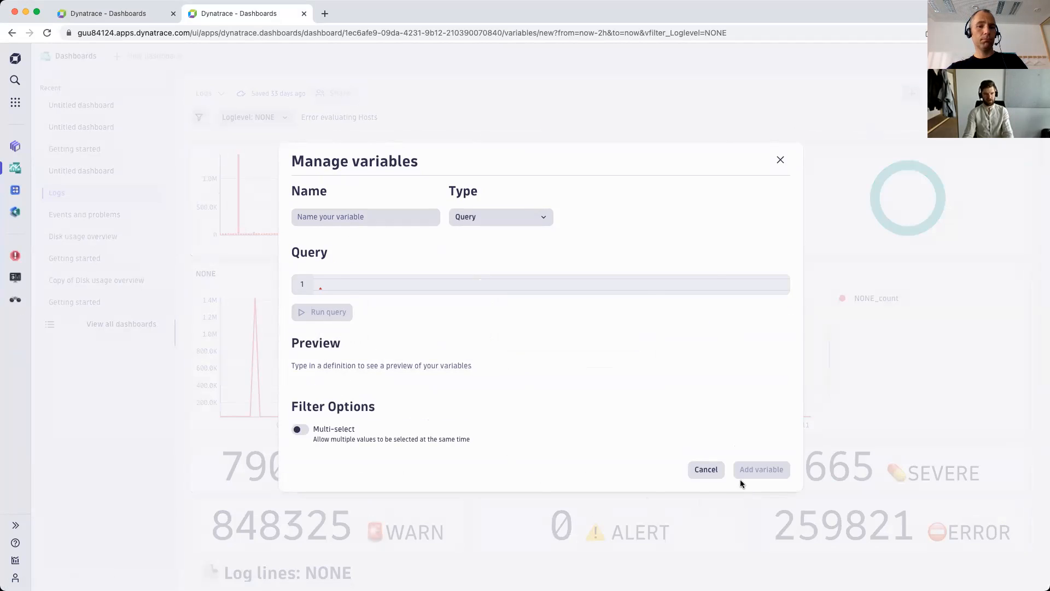
# Try the variable query "fetch dt.system.events", run it for a preview, and close variable management without adding the variable
pyautogui.click(405, 278)
pyautogui.write('fetch dt.')
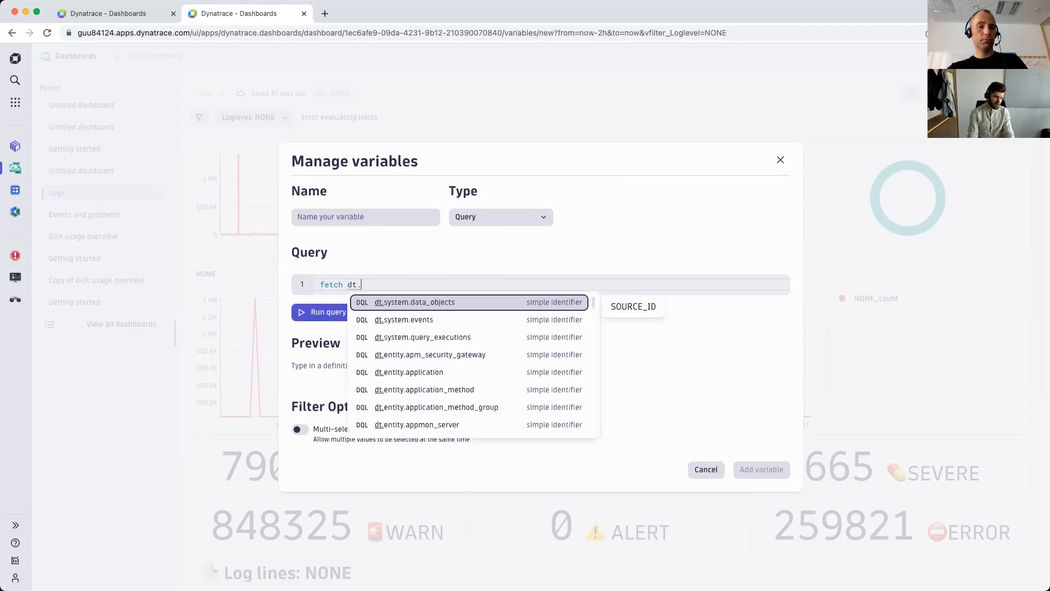
pyautogui.press('Down')
pyautogui.press('Return')
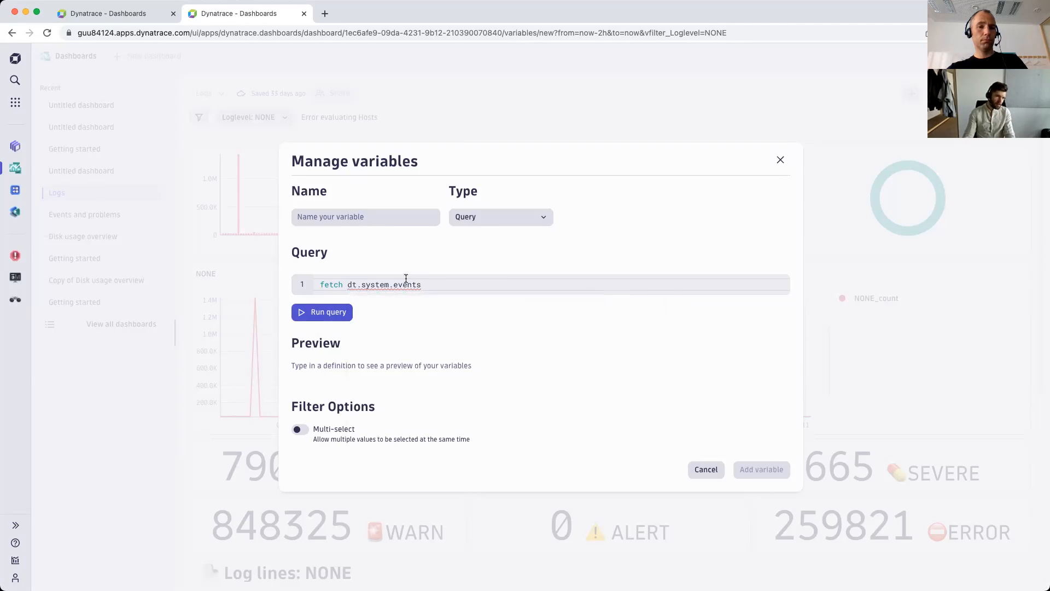
pyautogui.click(339, 312)
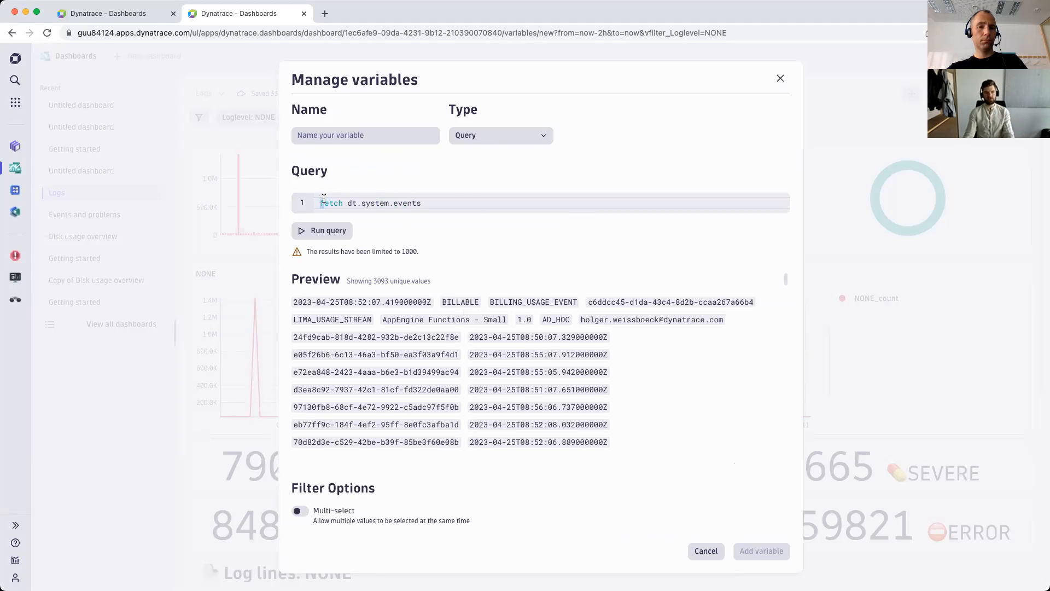
pyautogui.click(707, 551)
pyautogui.click(781, 259)
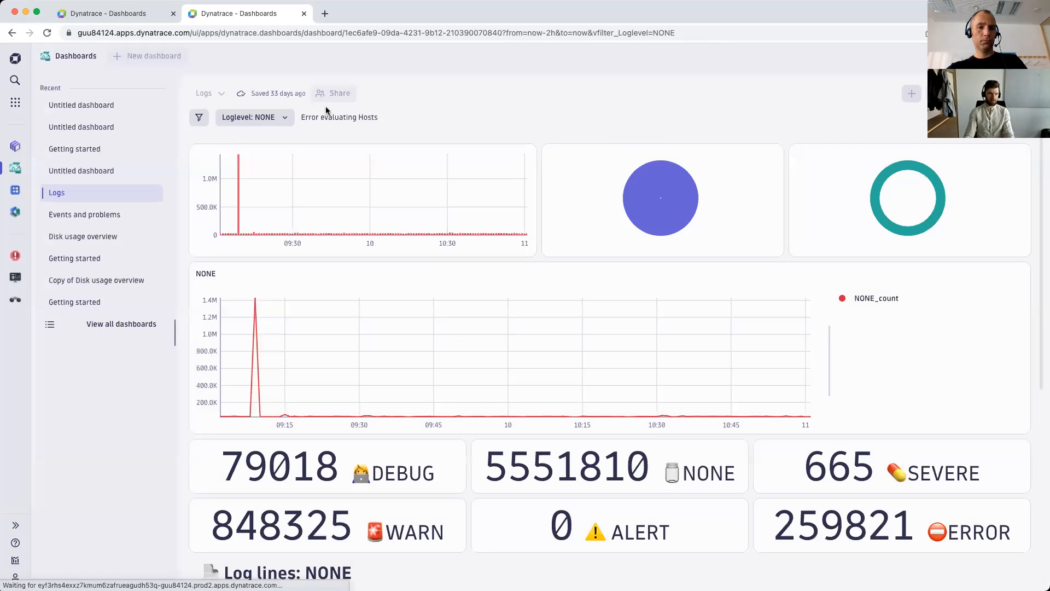
# Look through the Loglevel filter values and inspect the $Loglevel reference in the bar chart tile's query, leaving the query unchanged
pyautogui.click(270, 117)
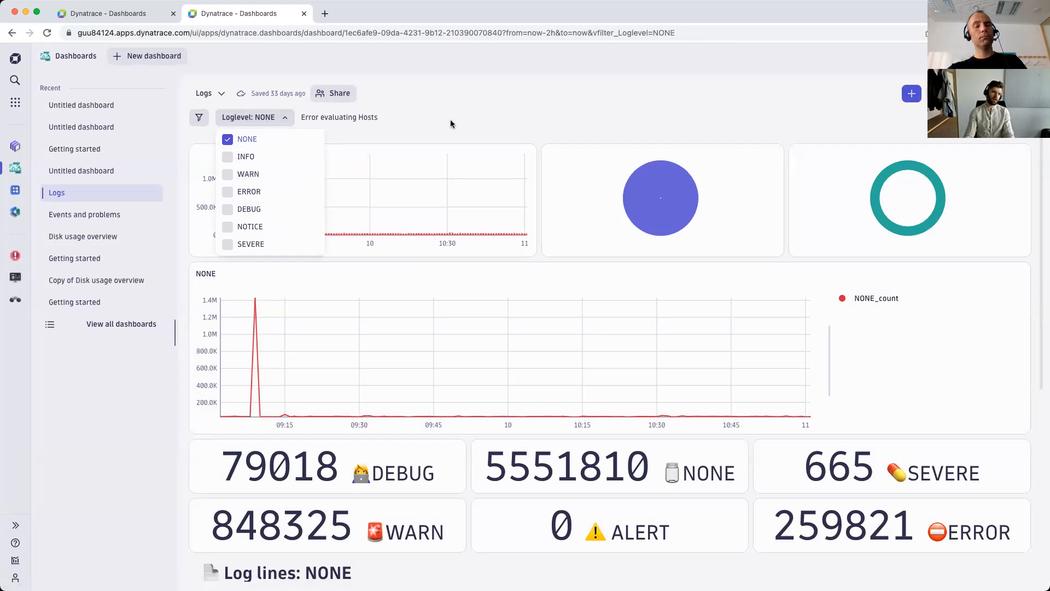
pyautogui.click(387, 141)
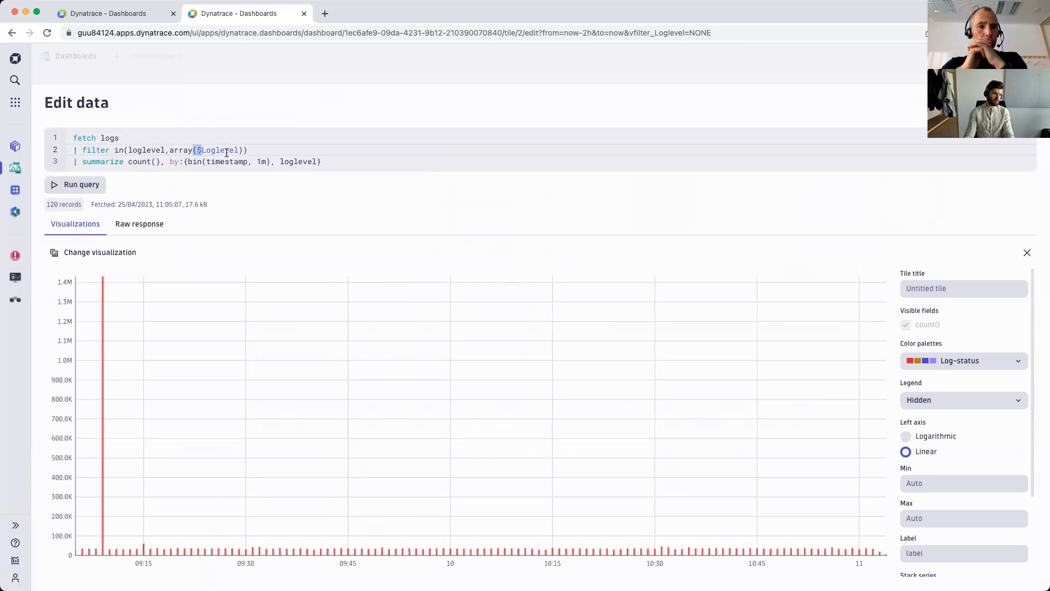
pyautogui.moveTo(198, 151); pyautogui.dragTo(224, 146)
pyautogui.click(1027, 103)
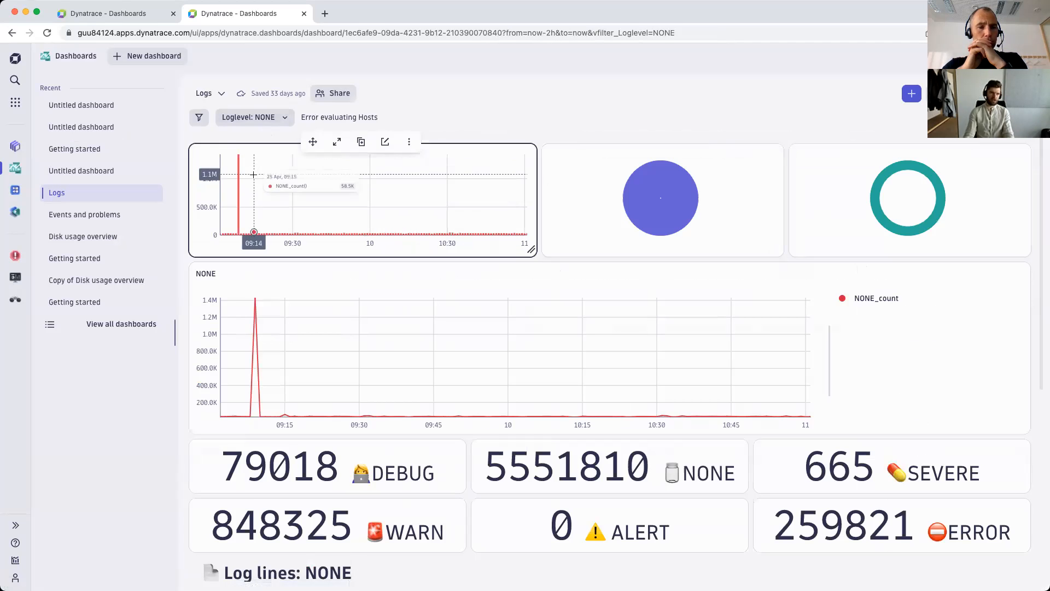
# Set the Loglevel filter on the Logs dashboard to INFO and ERROR only, removing NONE
pyautogui.click(267, 117)
pyautogui.click(256, 157)
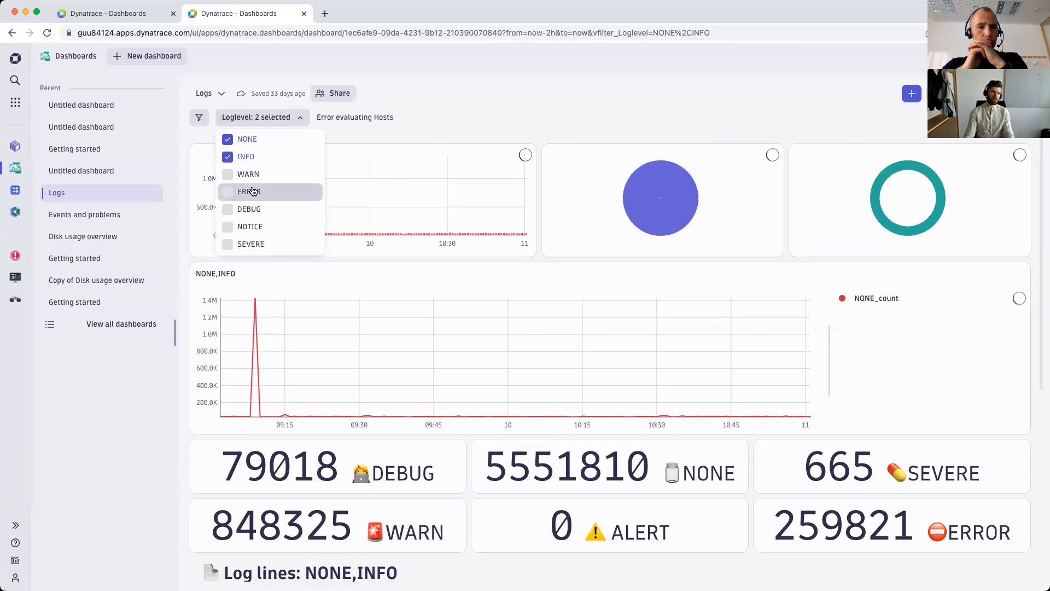
pyautogui.click(257, 192)
pyautogui.click(252, 139)
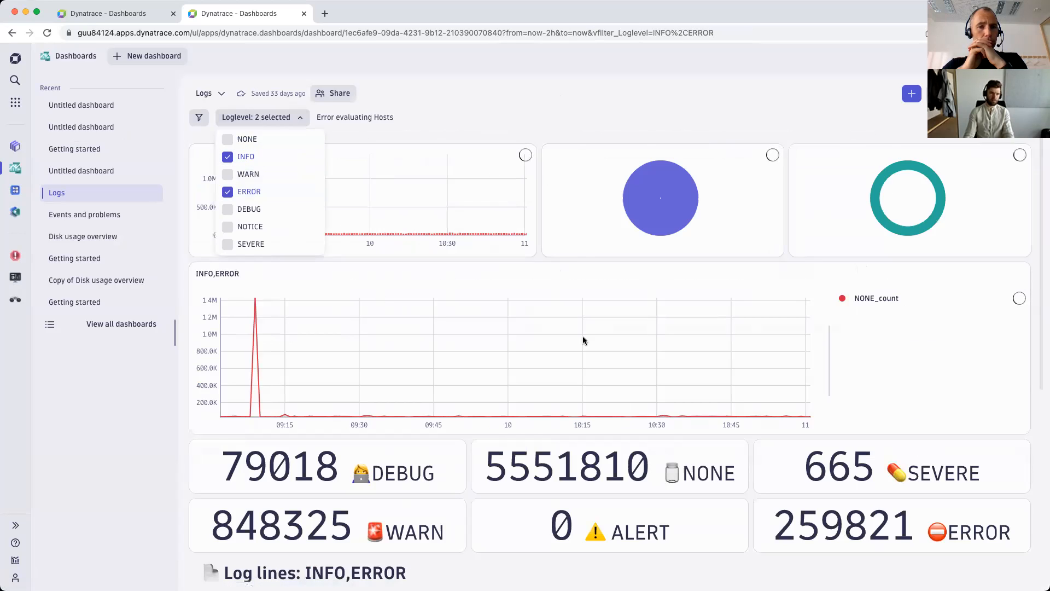
pyautogui.click(550, 123)
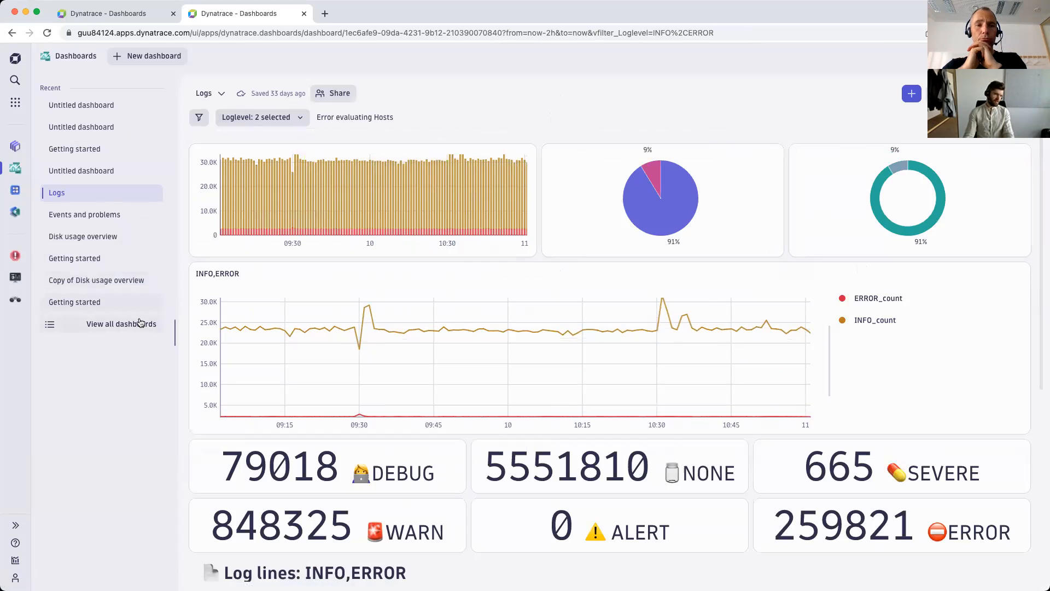
# Retry loading the Product and user data dashboard in the other browser tab and return to the Logs dashboard
pyautogui.click(144, 21)
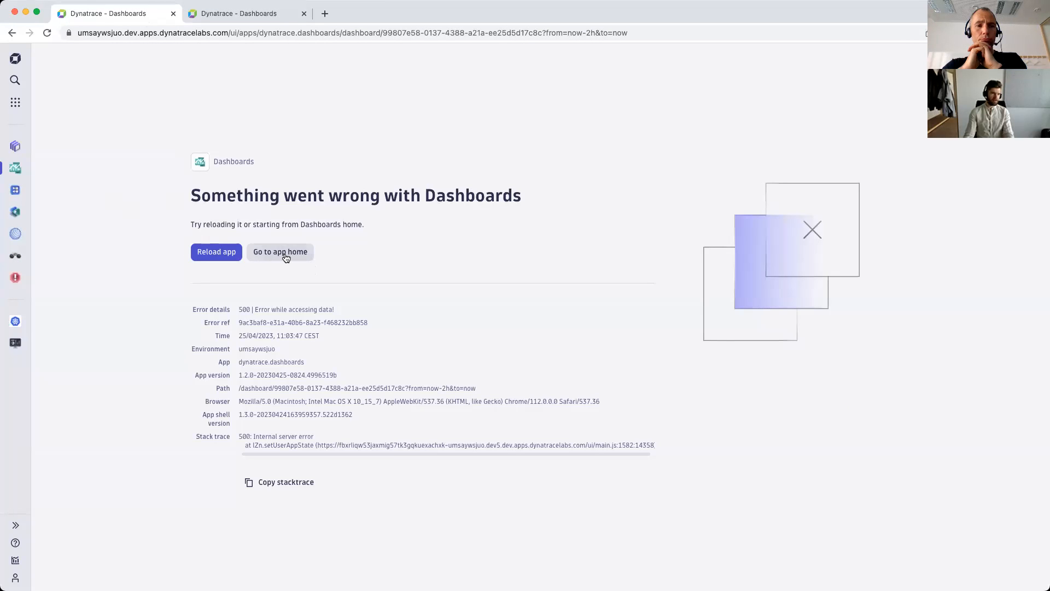
pyautogui.click(218, 253)
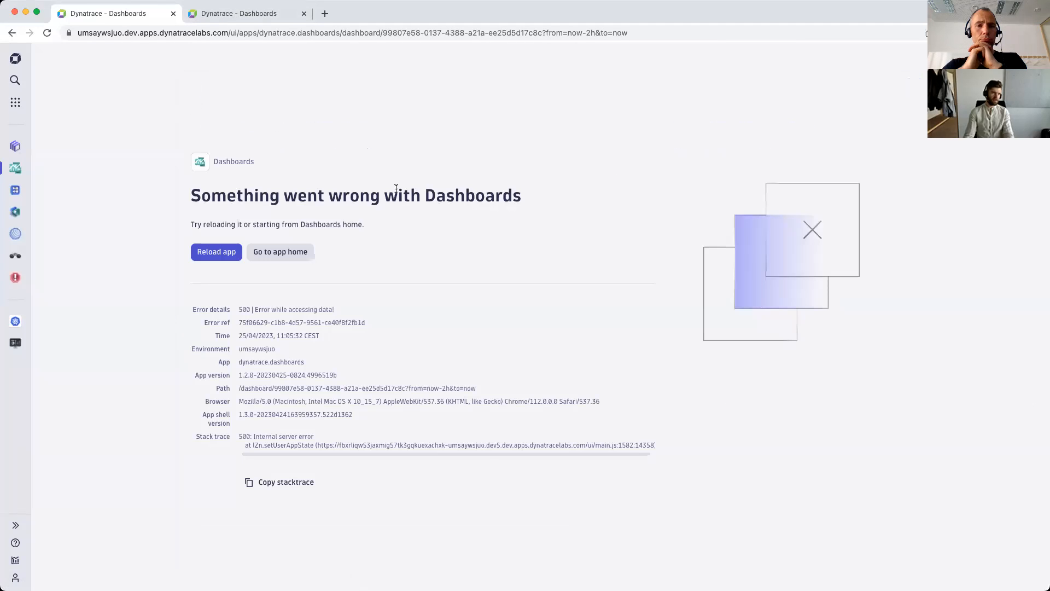
pyautogui.click(213, 13)
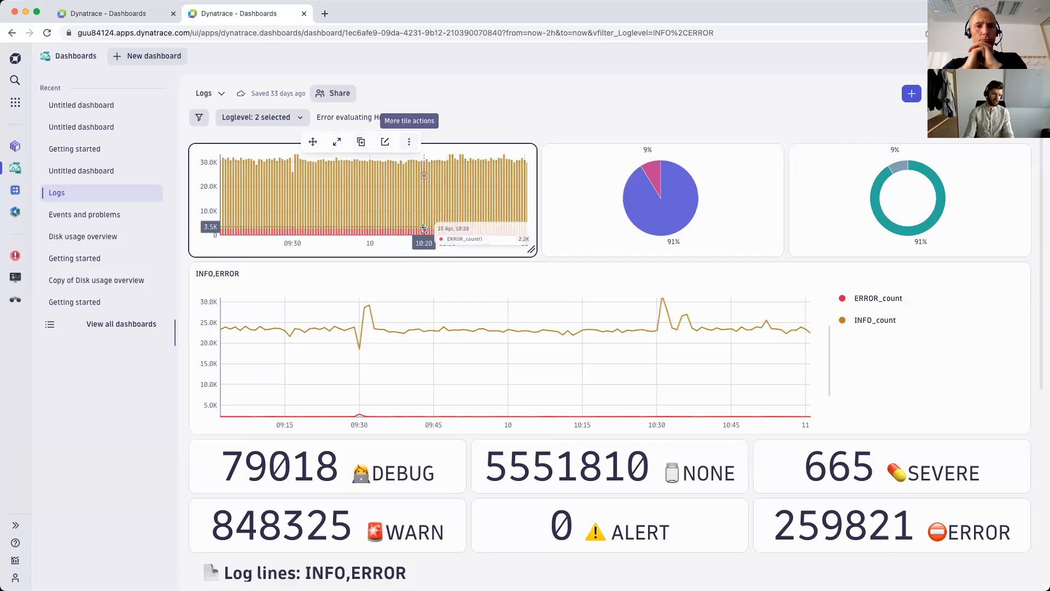
# Open the log bar chart tile with Notebooks and add it to the existing "my demo notebook"
pyautogui.click(409, 142)
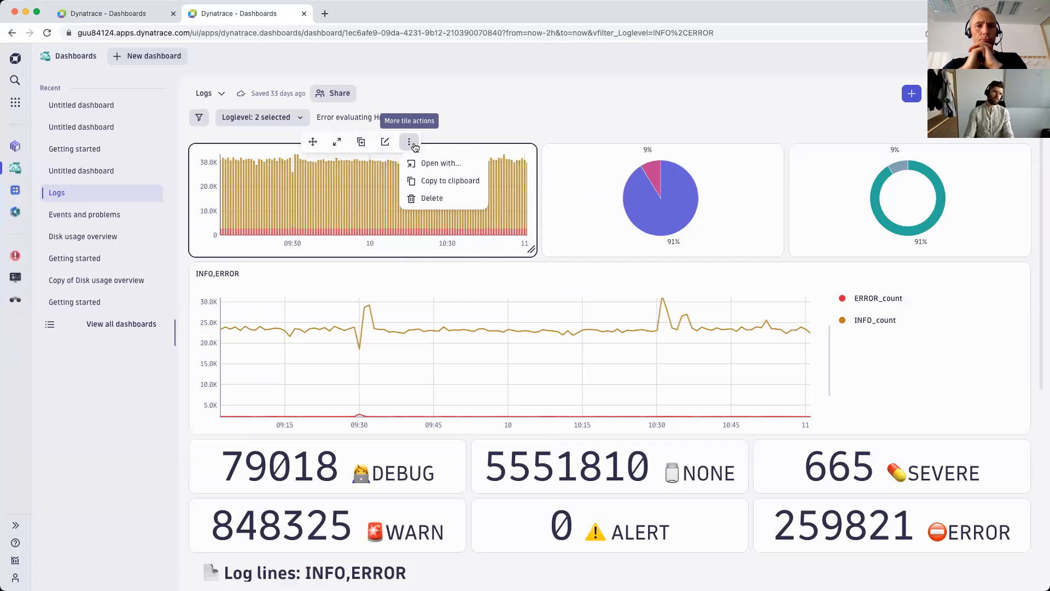
pyautogui.click(440, 164)
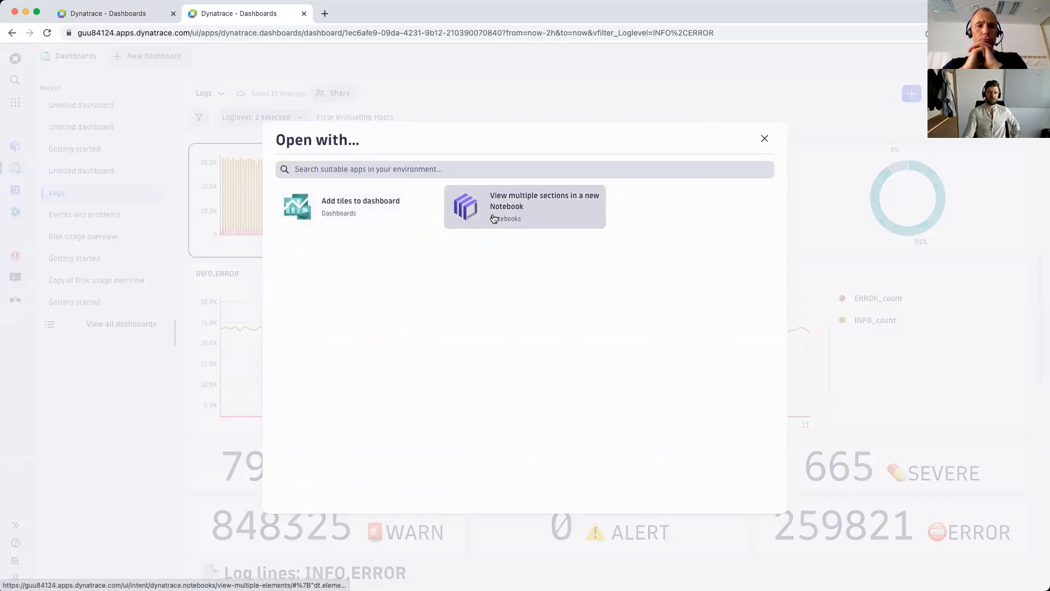
pyautogui.click(534, 207)
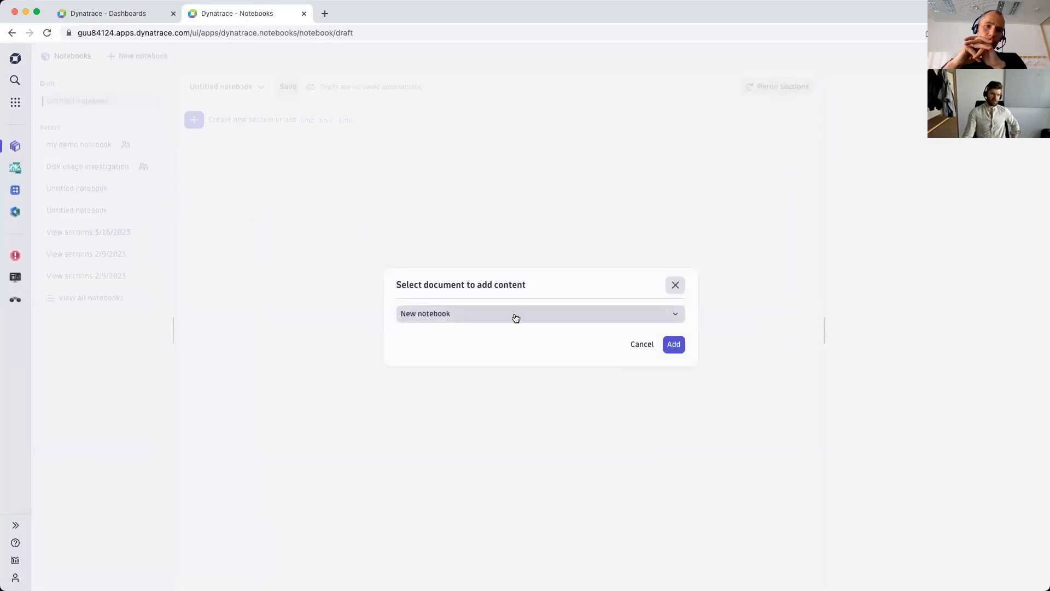
pyautogui.click(518, 317)
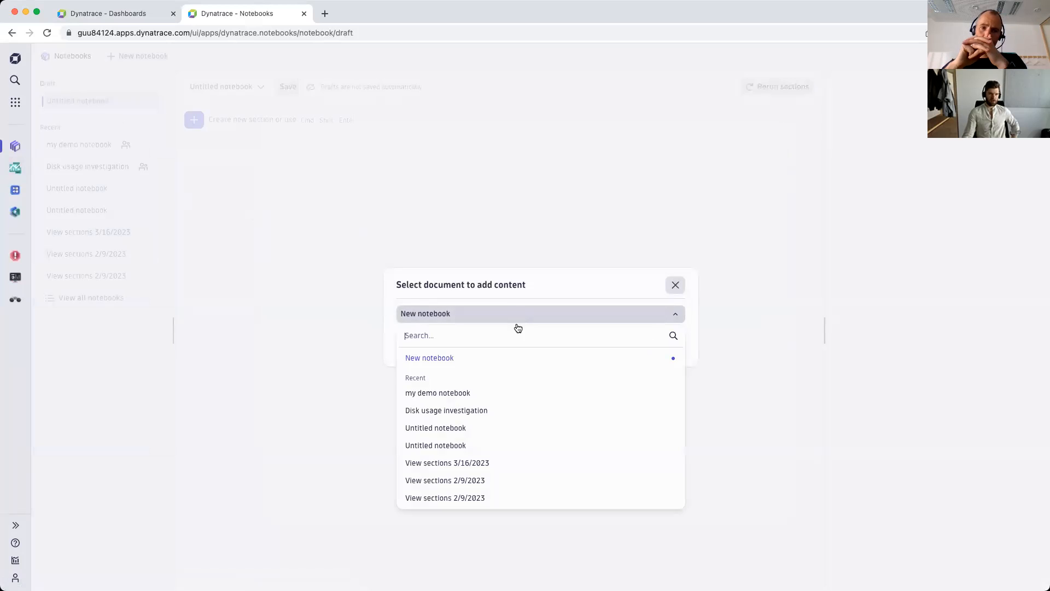
pyautogui.click(534, 392)
pyautogui.click(668, 348)
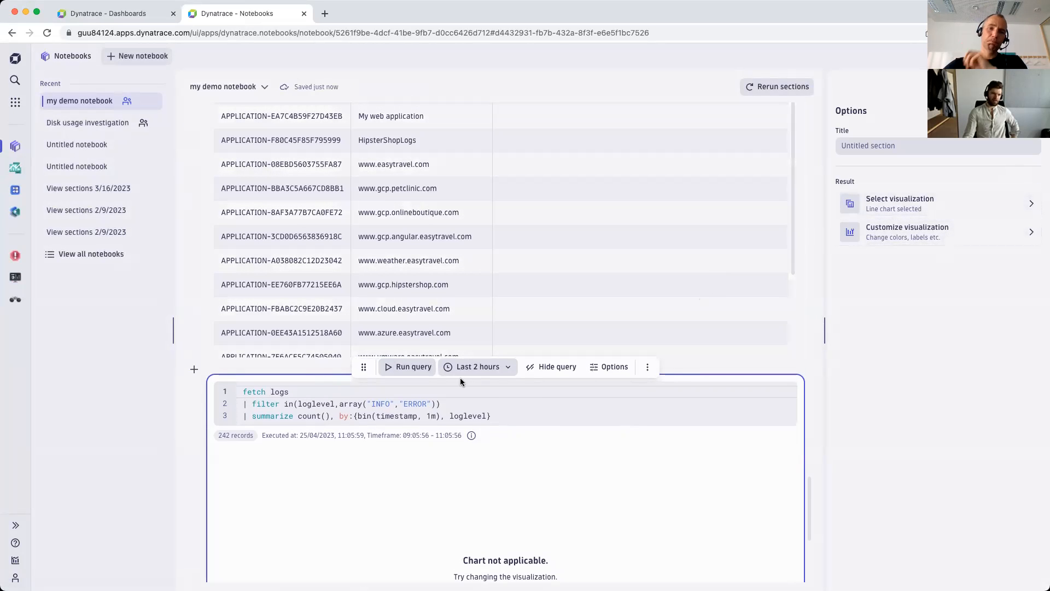
# Review the sections of my demo notebook above the added log query, and check the other browser tab's Dashboards page
pyautogui.scroll(6, 185, 147)
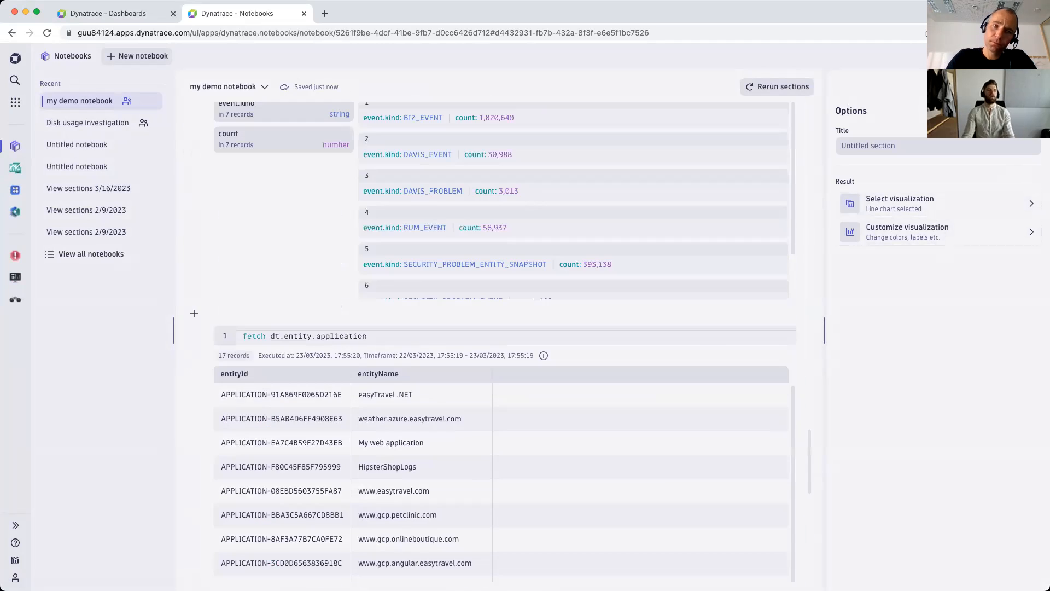
pyautogui.click(108, 13)
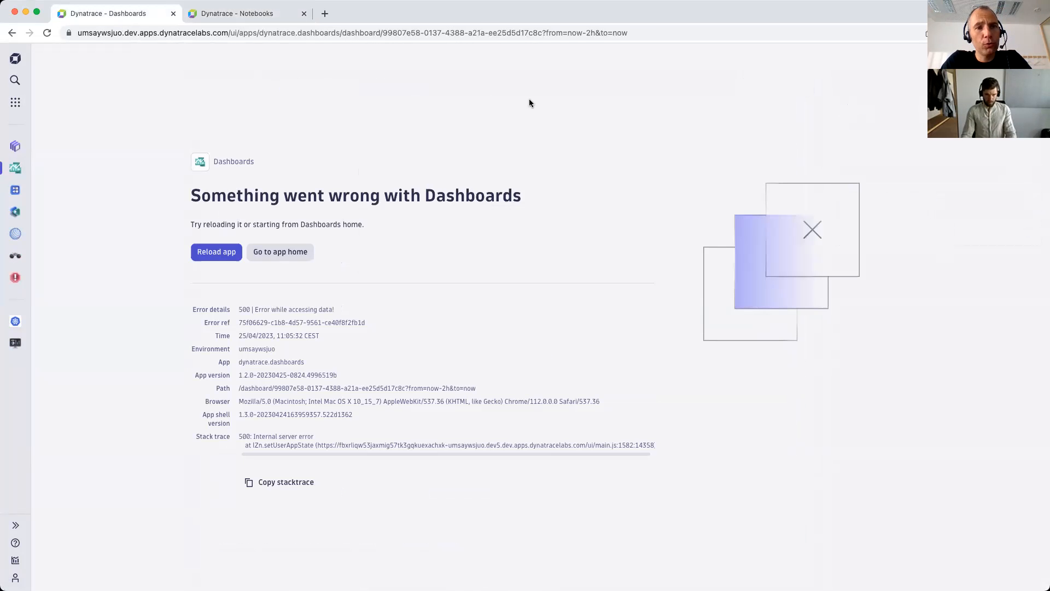
pyautogui.click(213, 13)
pyautogui.scroll(10, 322, 396)
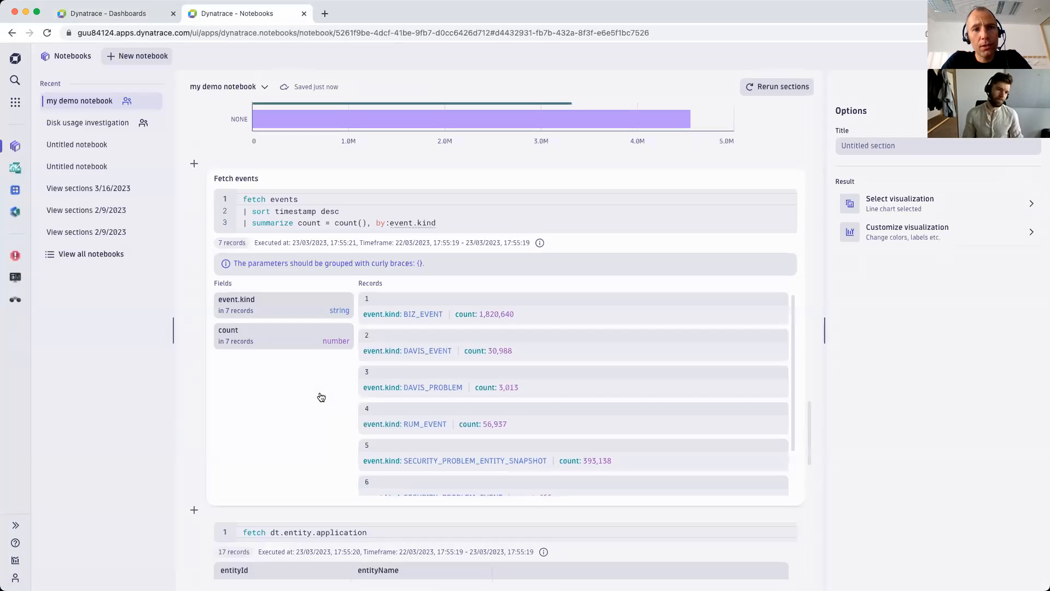
# Review the upper sections of my demo notebook and the section types and snippets offered for insertion above the first log query
pyautogui.scroll(15, 322, 396)
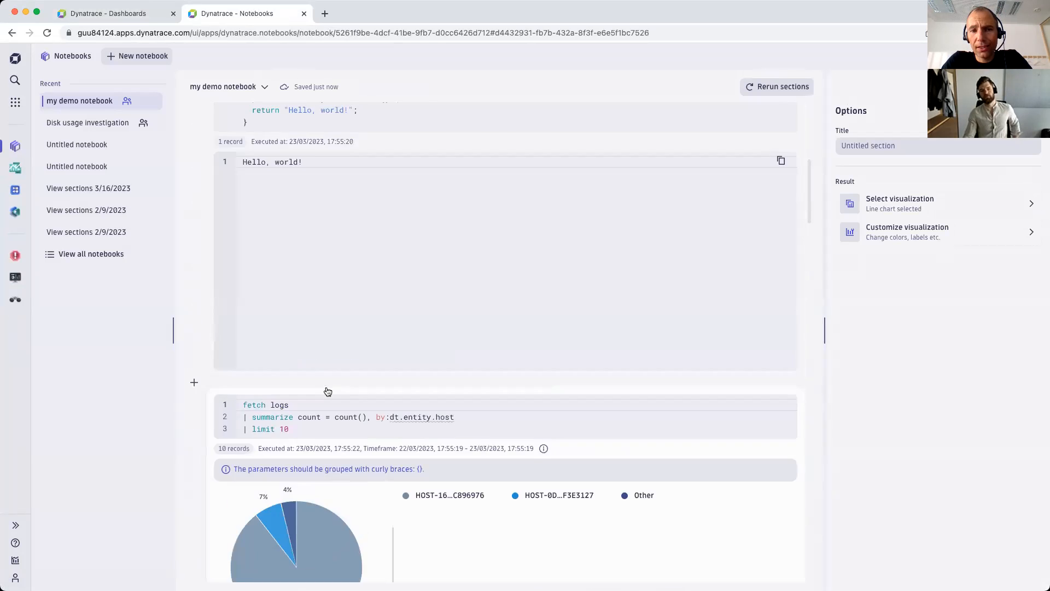
pyautogui.scroll(-5, 350, 352)
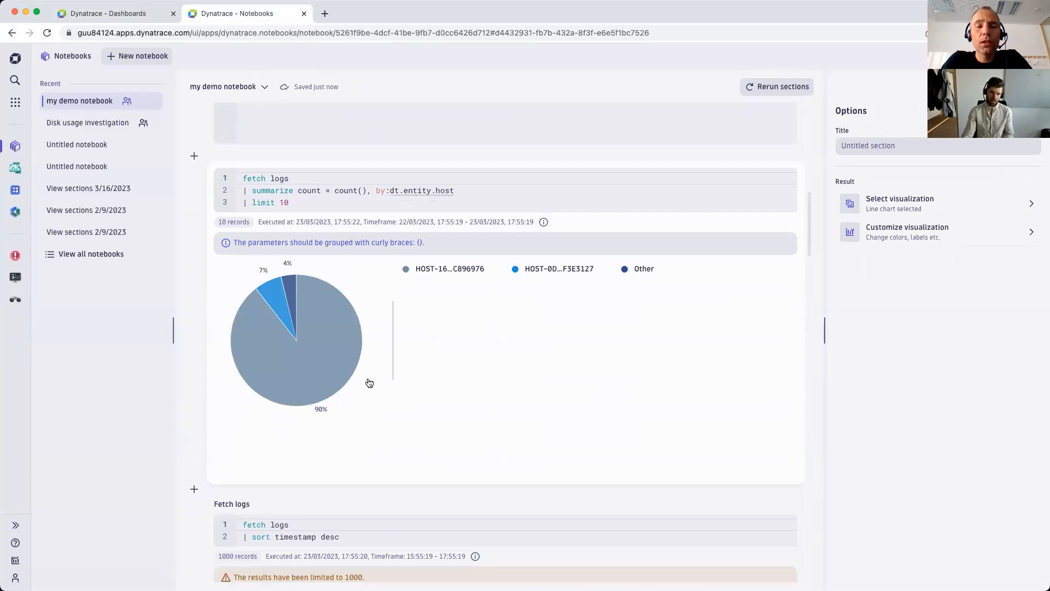
pyautogui.scroll(10, 481, 361)
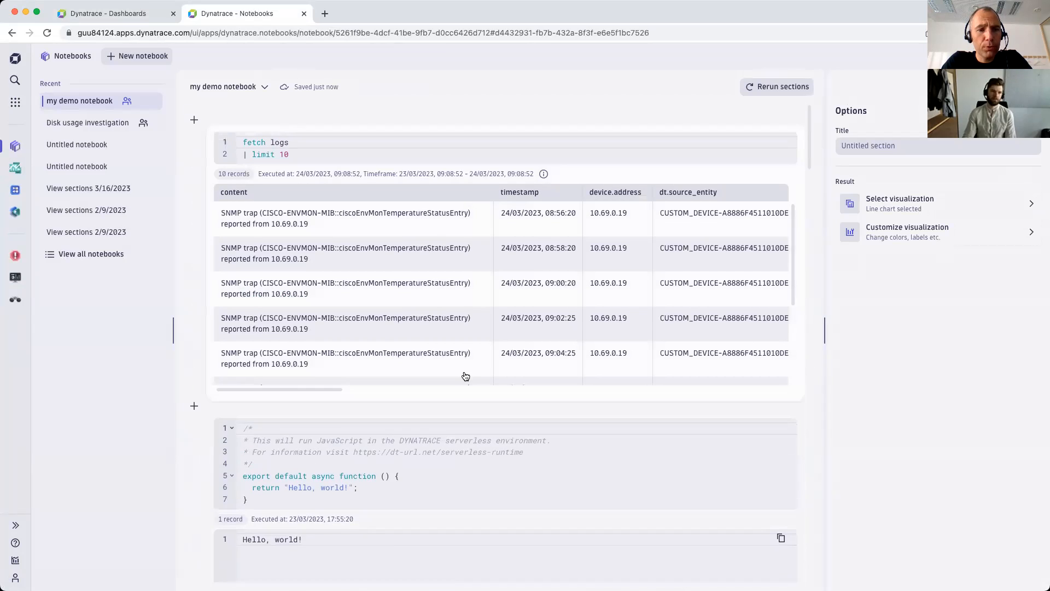
pyautogui.click(194, 121)
pyautogui.click(425, 117)
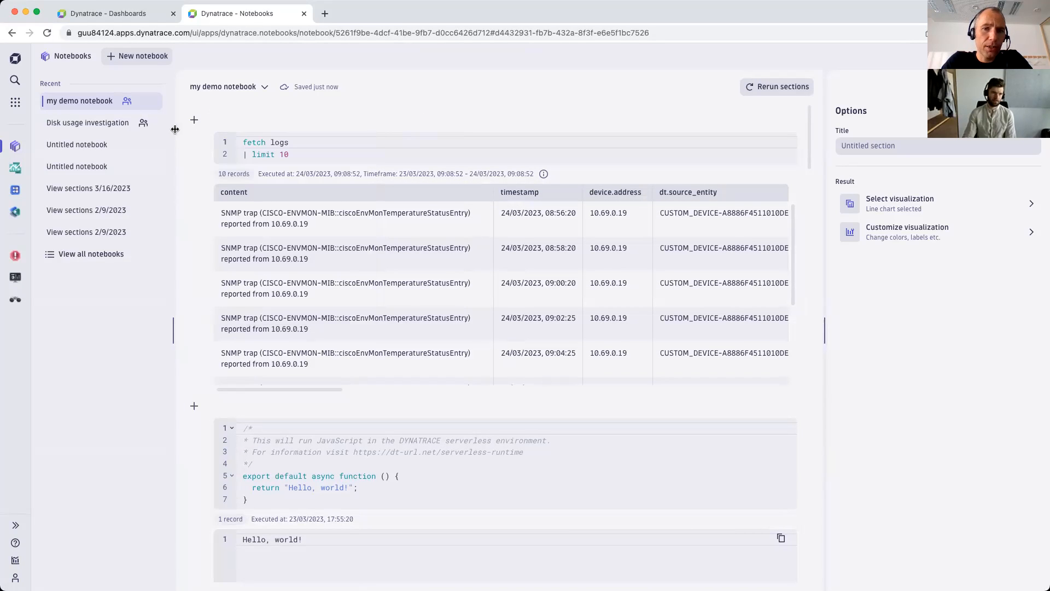
pyautogui.click(194, 120)
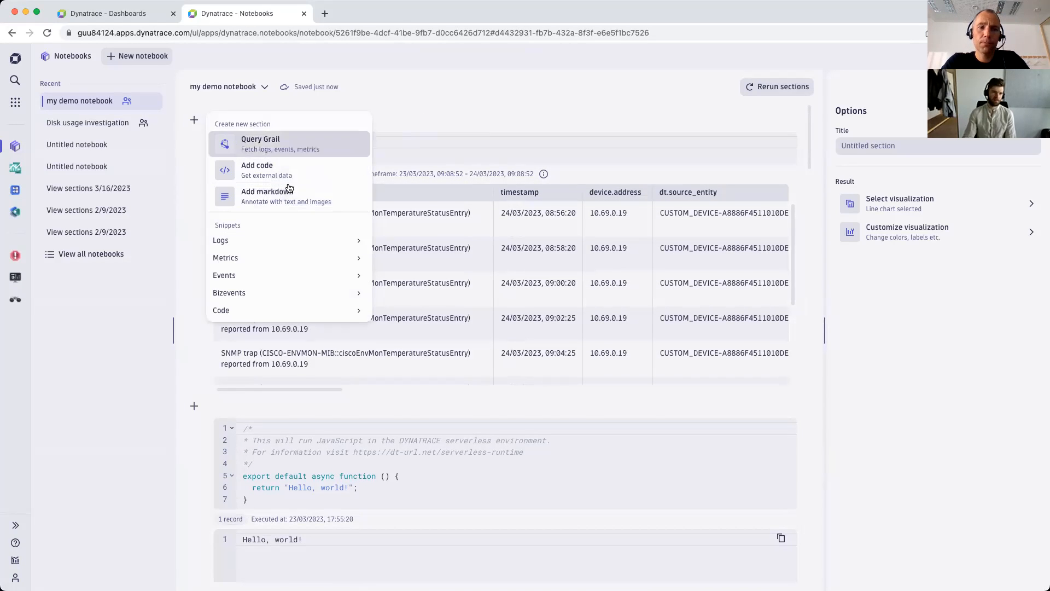
pyautogui.click(572, 197)
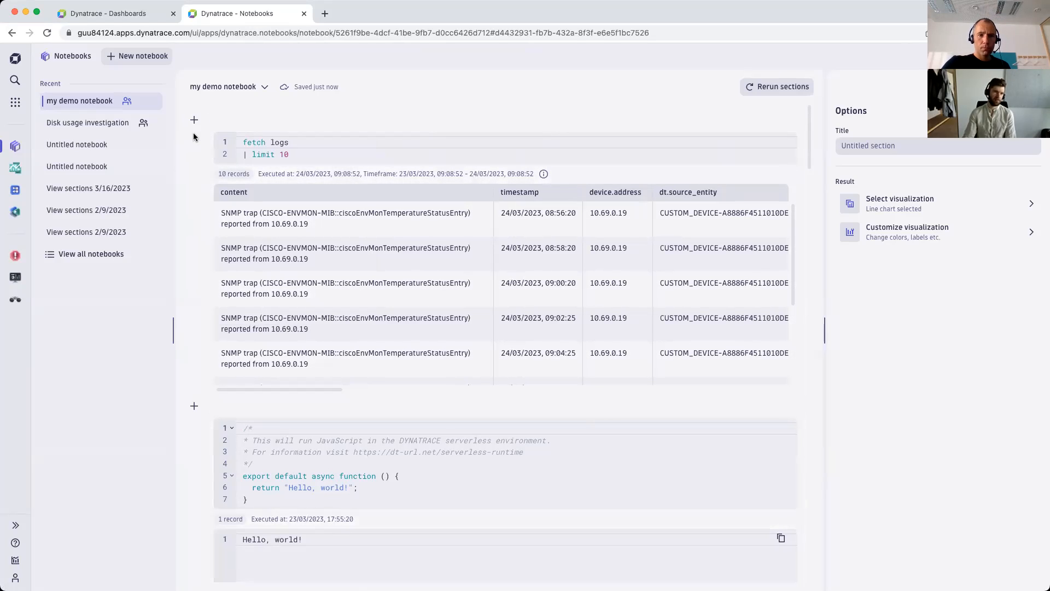
pyautogui.click(195, 120)
pyautogui.click(523, 104)
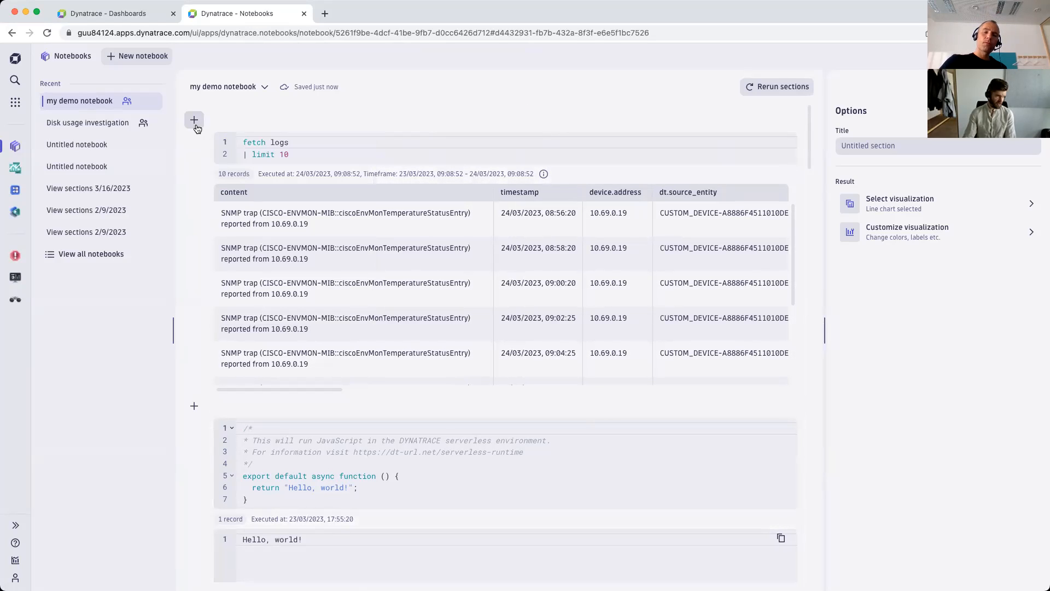
# Add a markdown section reading "I love itr" above the first log query, and return to the Launcher home page
pyautogui.click(197, 127)
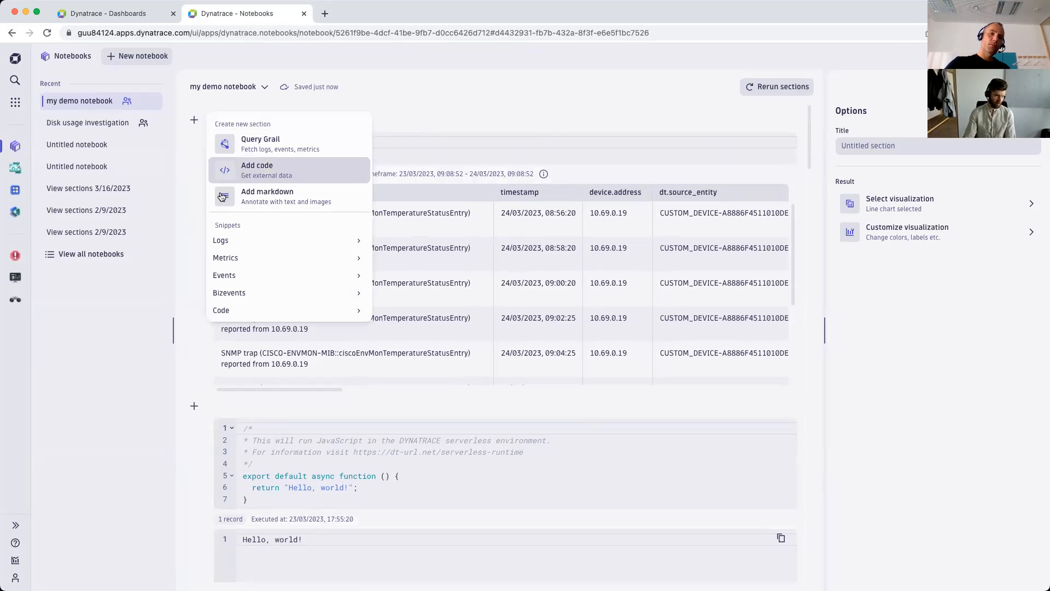
pyautogui.click(297, 201)
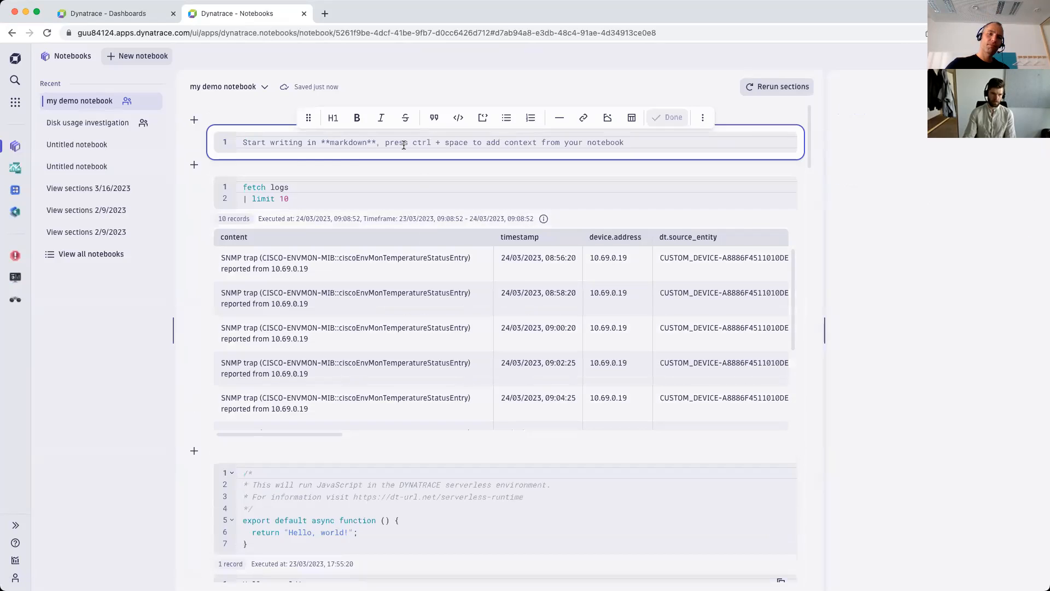
pyautogui.write('THis is')
pyautogui.press('super+a')
pyautogui.write('I love itr')
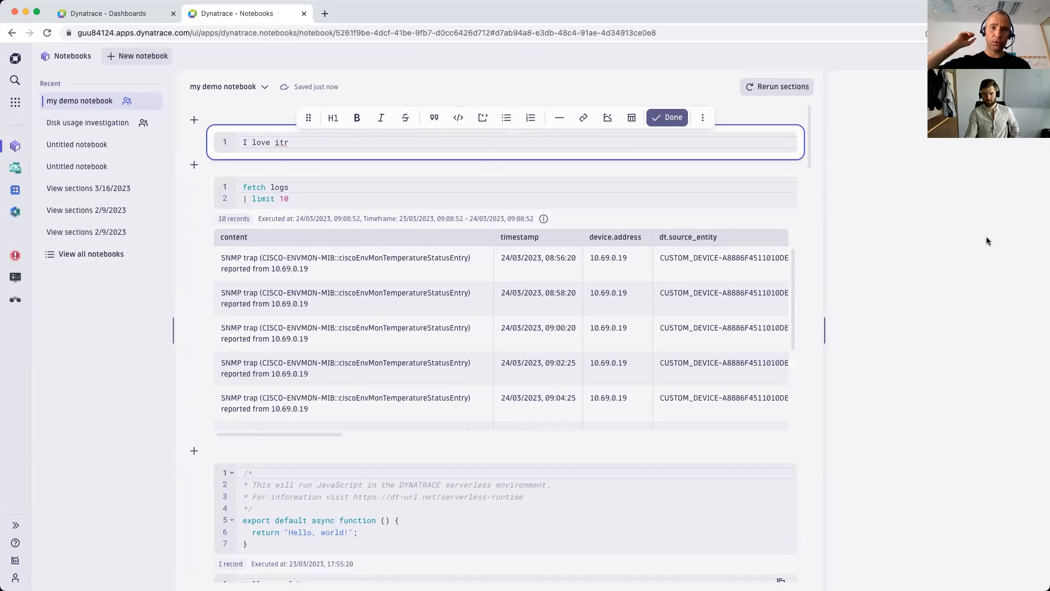
pyautogui.click(12, 61)
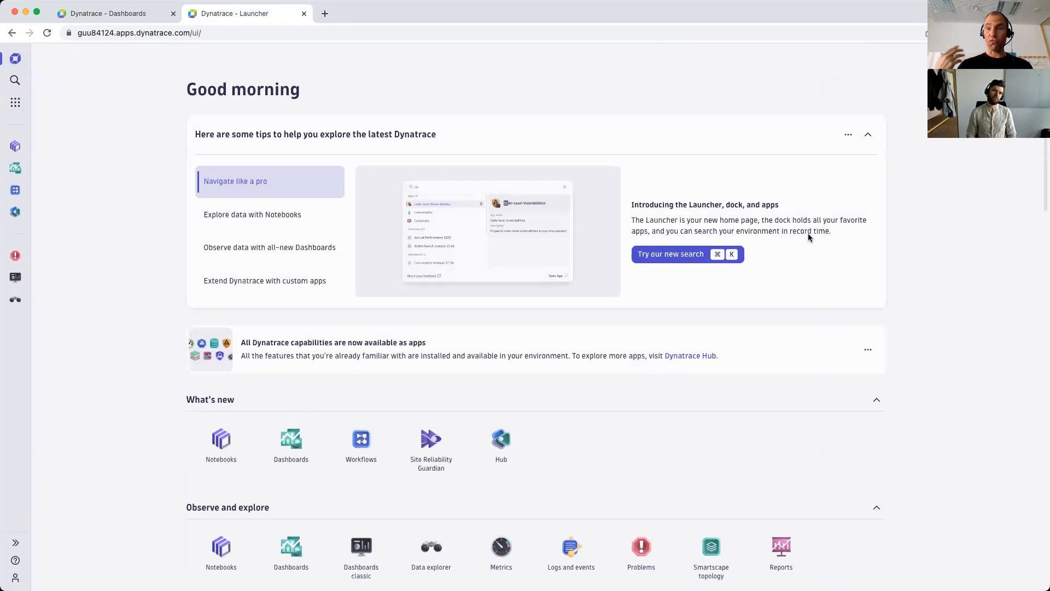